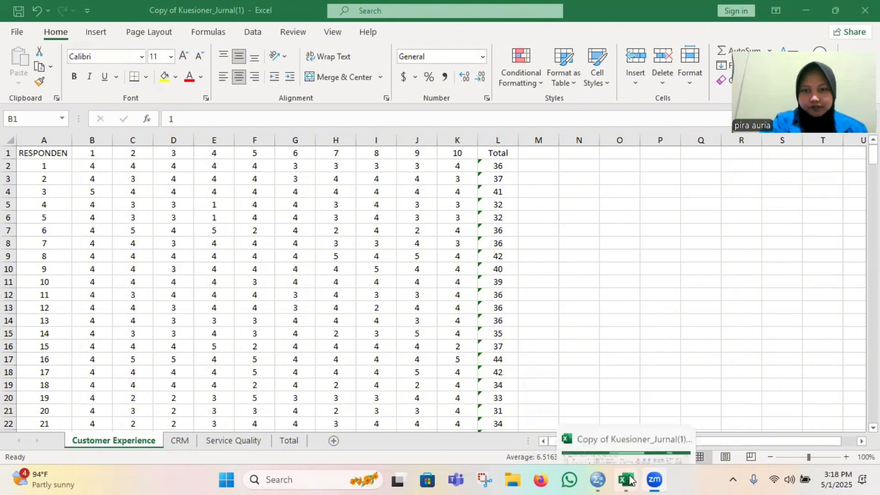
Switch to SPSS and define five variables named X1.1, X1.2, X1.3, X1.4 and X1.5 in the variable definitions
left_click(597, 480)
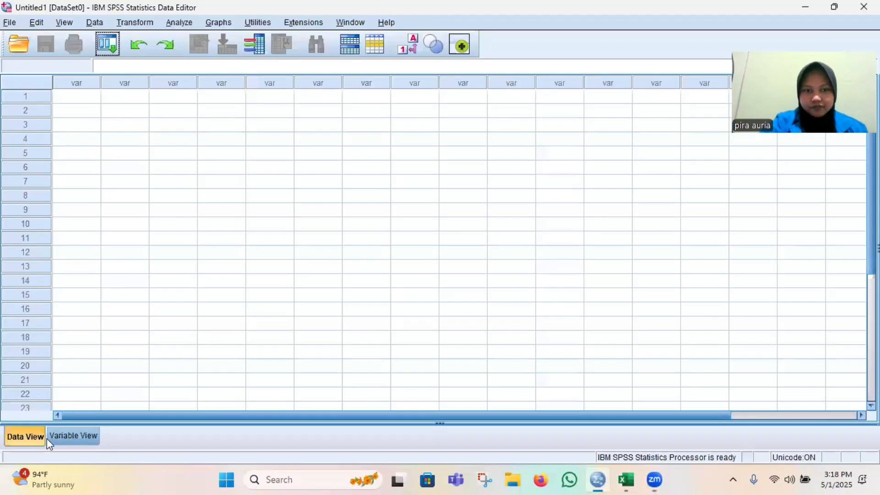
left_click(60, 438)
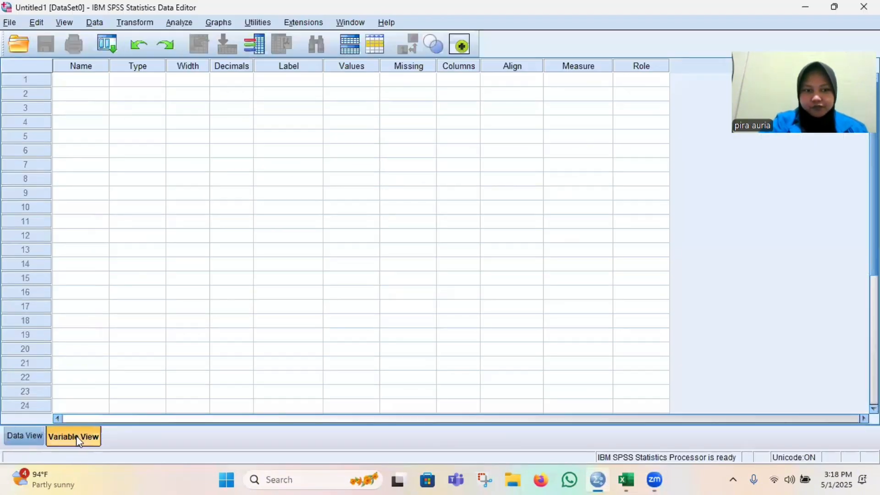
left_click(91, 82)
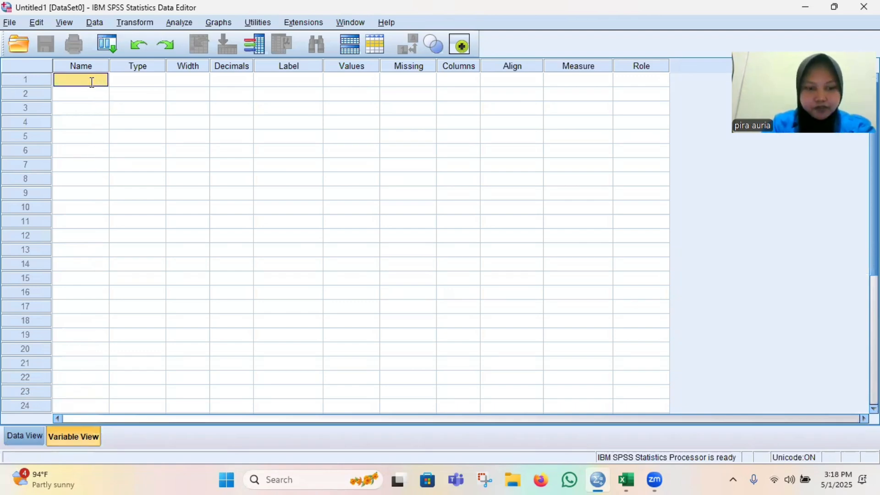
type("X1.1")
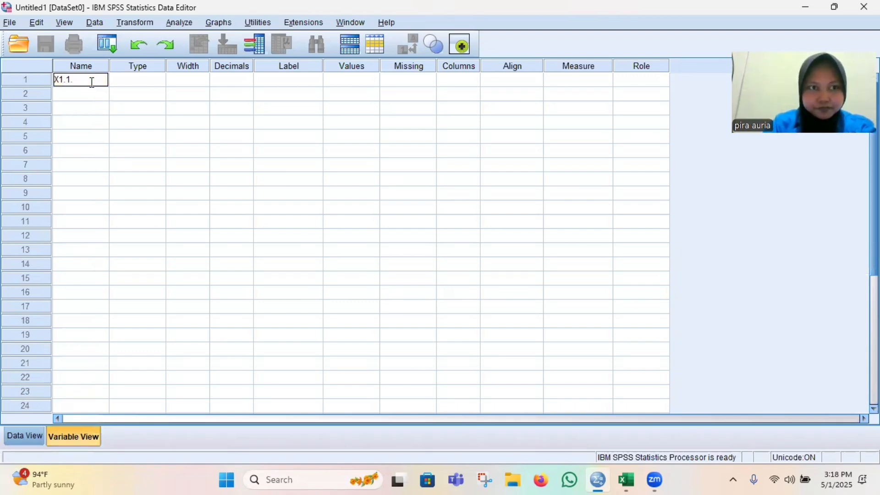
key("Return")
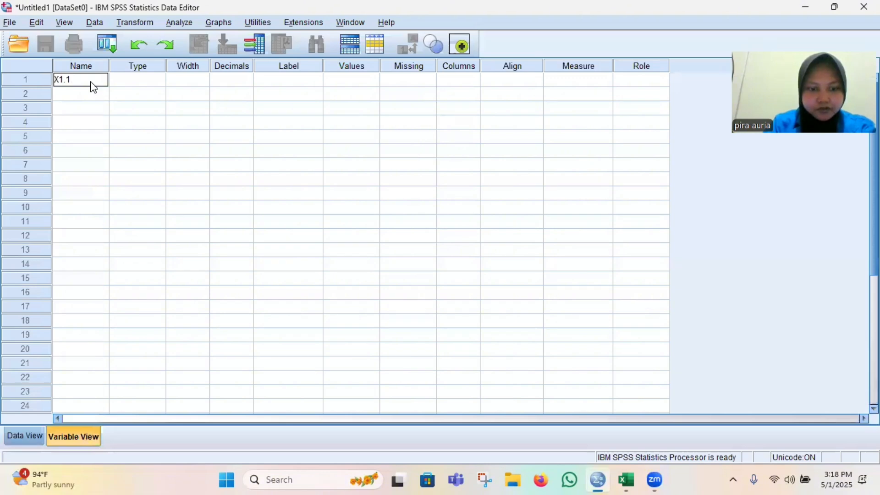
type("X1.2")
key("Return")
type("X1")
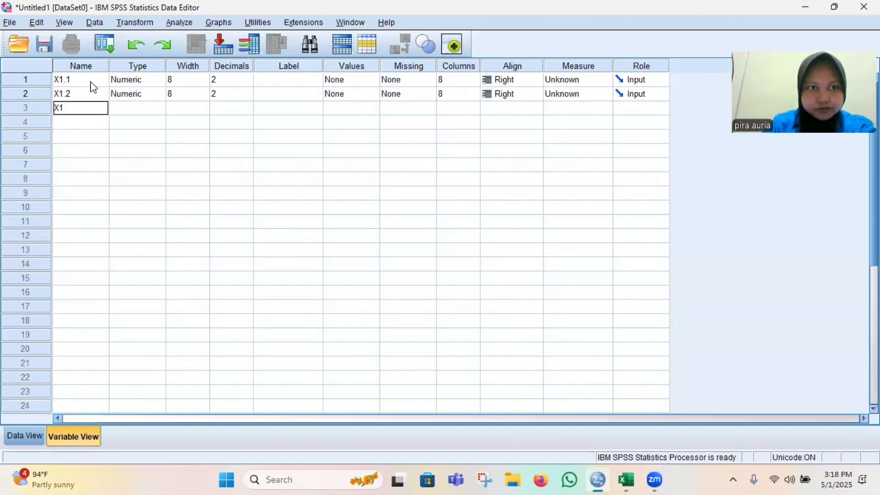
type(".3")
key("Return")
type("X1.4")
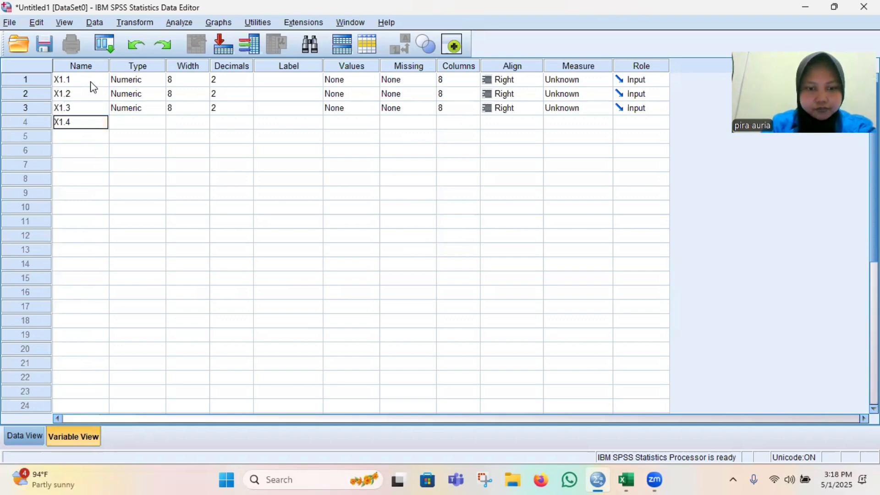
key("Return")
type("X1.5")
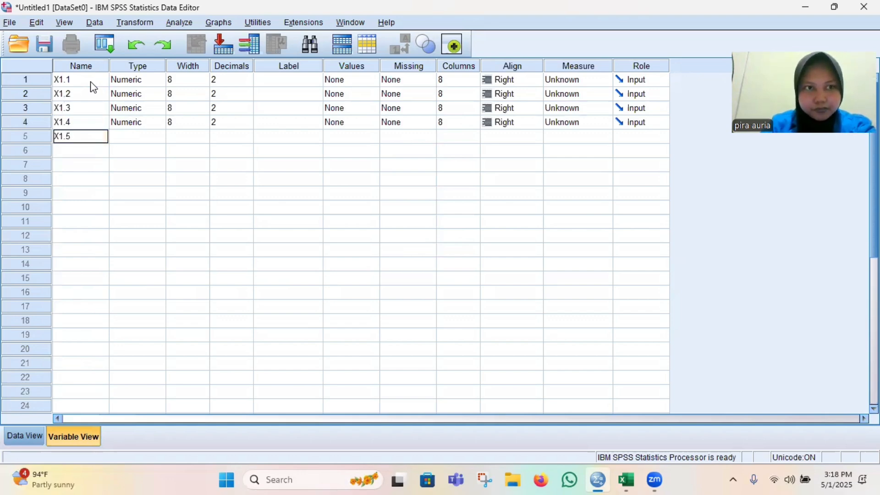
key("Return")
Add the variables X1.6, X1.7, X1.8, X1.9, X1.10 and TOTAL below X1.5
type("X1.6")
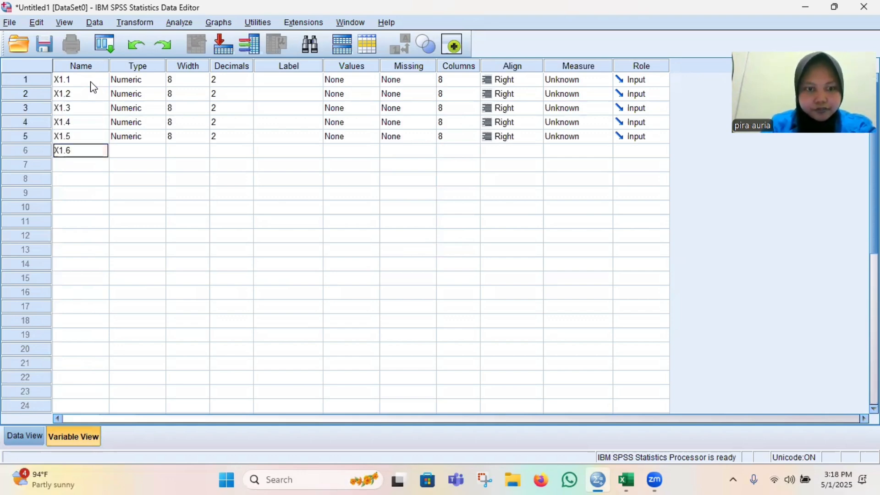
key("Return")
type("X1.7")
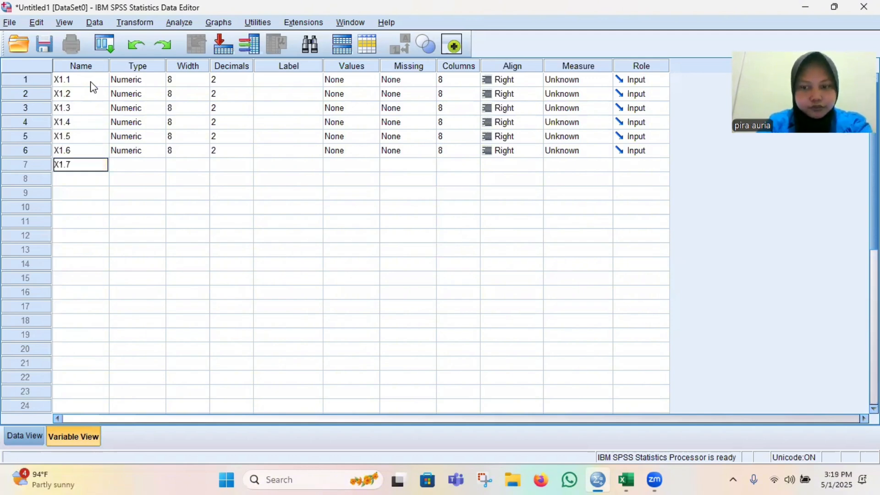
key("Return")
type("X")
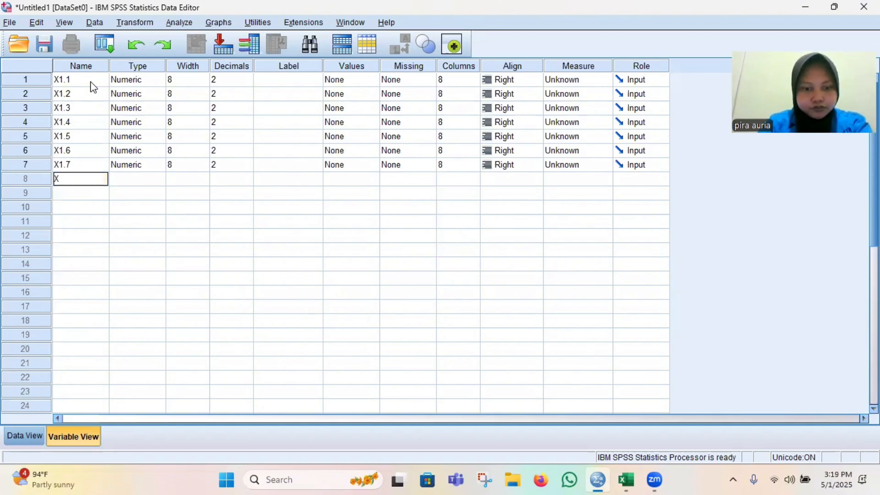
type("1.8")
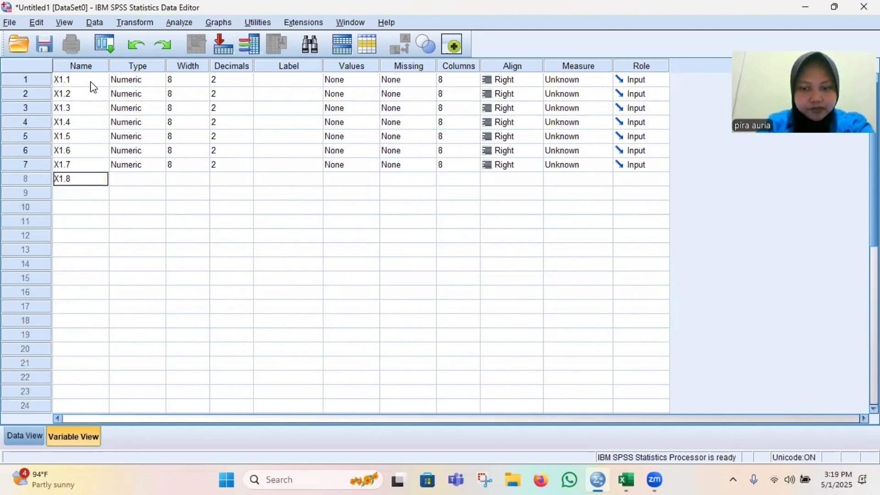
key("Return")
type("X1.9")
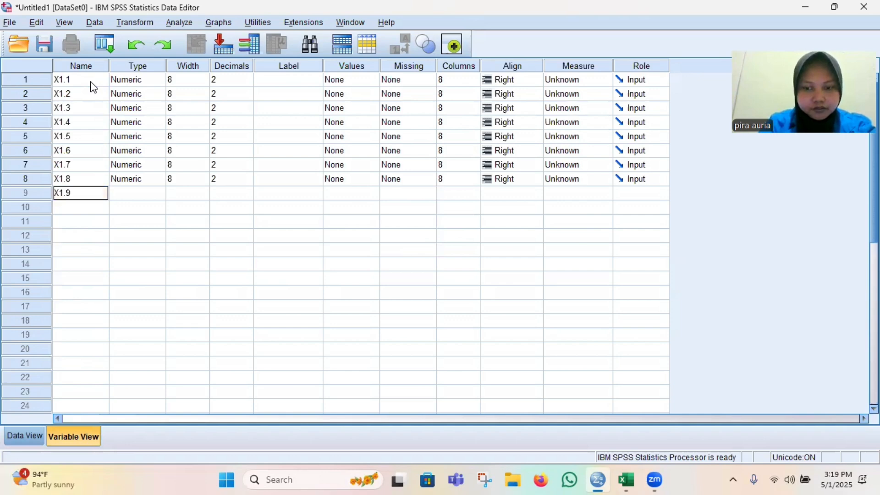
key("Return")
type("1")
type("X")
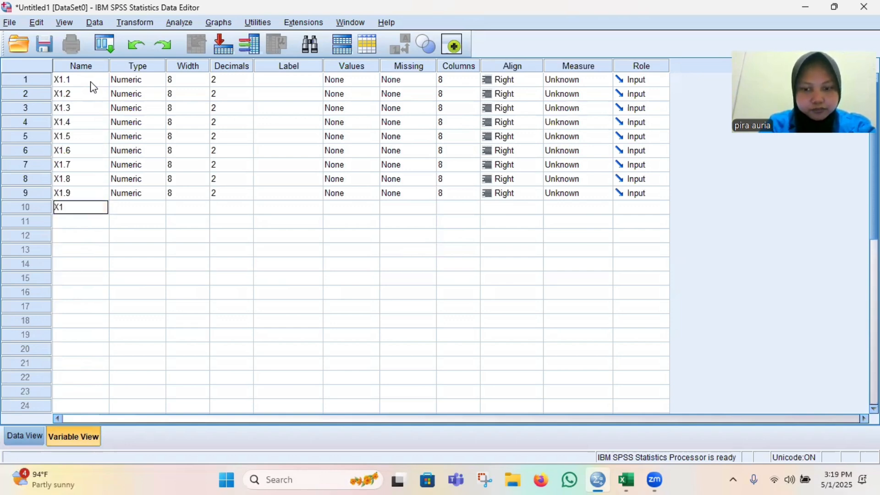
type(".10")
key("Return")
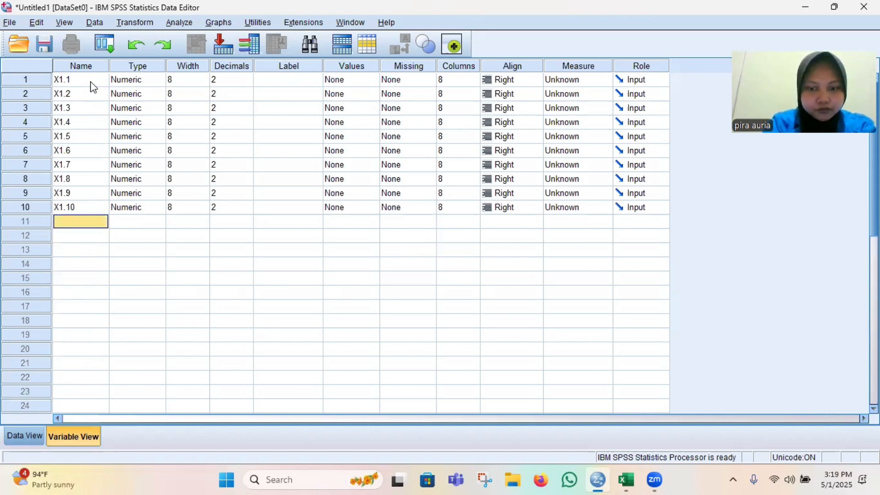
type("TOTAL")
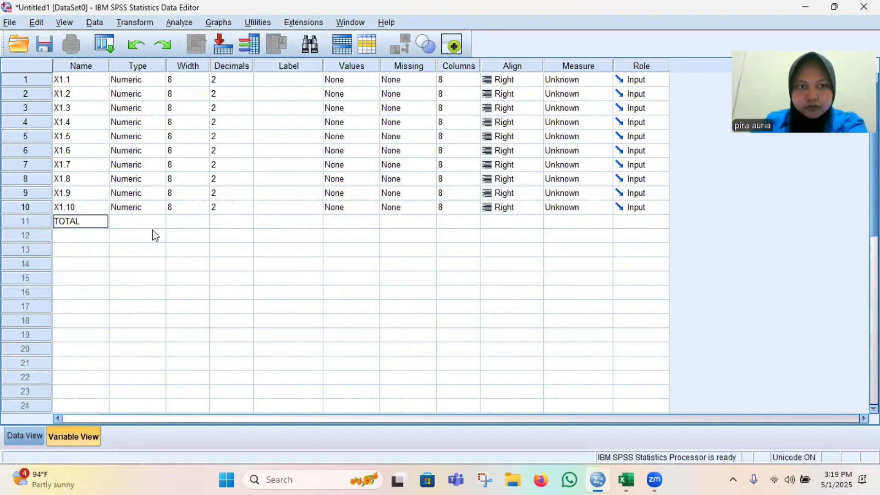
key("Return")
Set the decimals to 0 for every variable from X1.1 through X1.10 and TOTAL
left_click(252, 87)
double_click(249, 83)
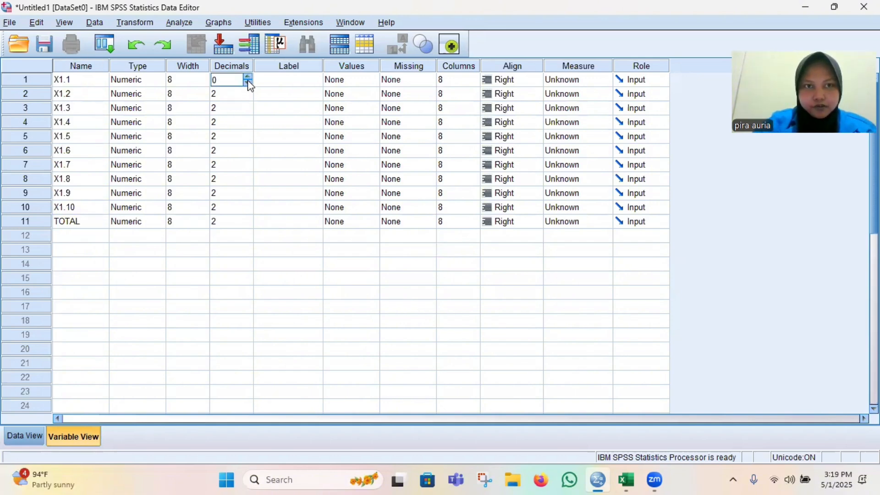
double_click(251, 94)
left_click(251, 97)
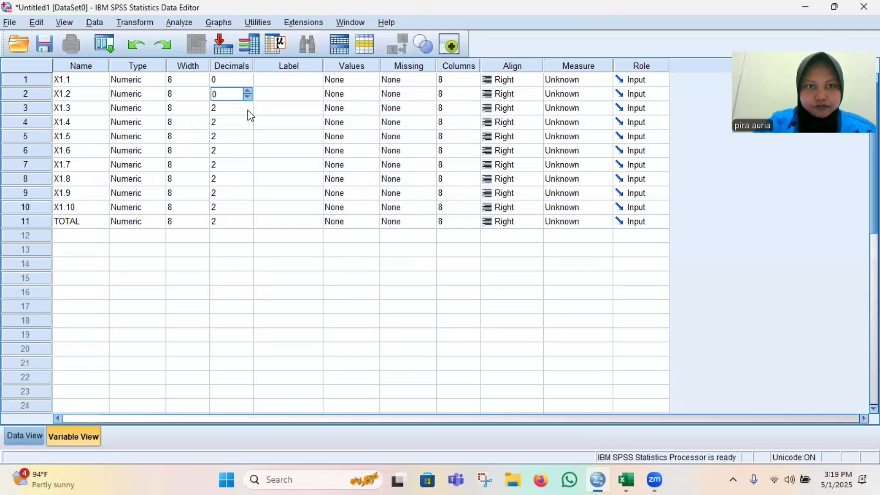
double_click(247, 109)
left_click(248, 109)
double_click(250, 125)
left_click(250, 125)
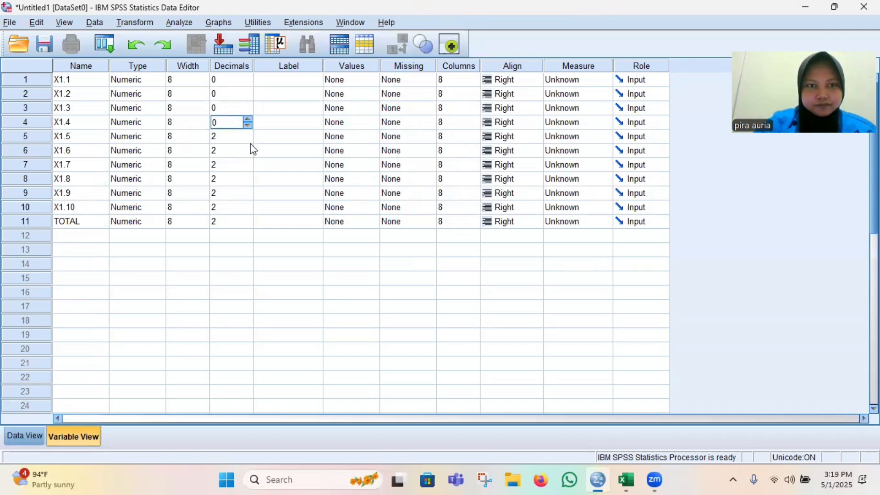
double_click(249, 138)
left_click(249, 138)
double_click(249, 153)
left_click(249, 153)
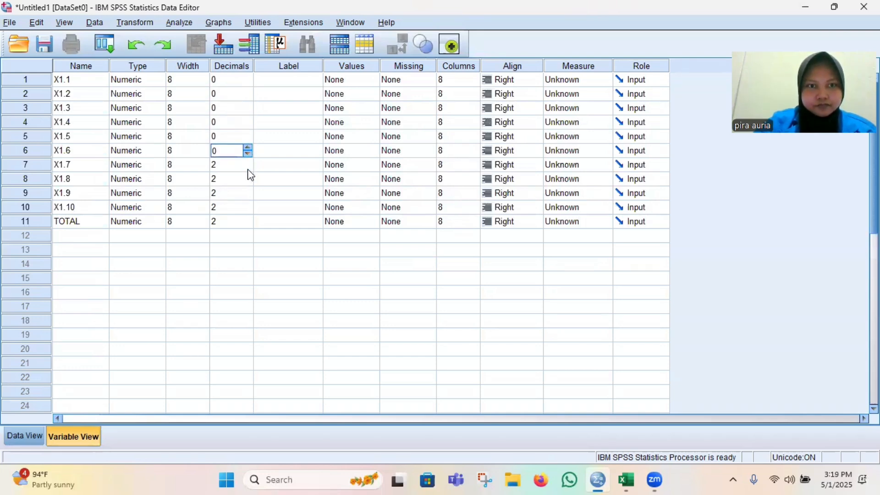
double_click(249, 168)
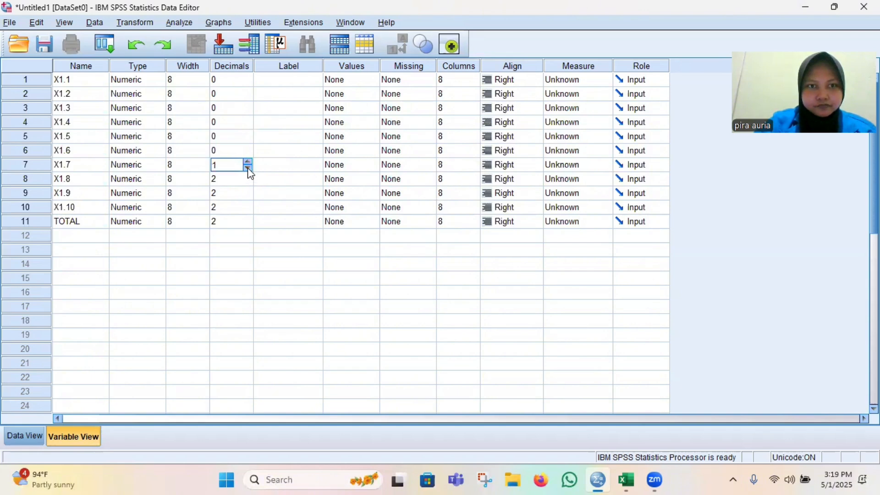
left_click(248, 167)
double_click(248, 179)
double_click(247, 182)
left_click(248, 195)
double_click(247, 196)
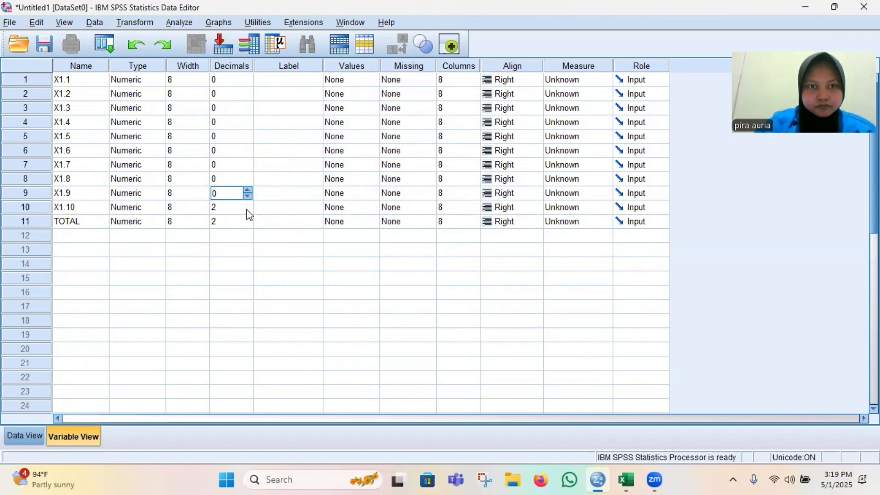
left_click(247, 208)
double_click(247, 210)
left_click(248, 222)
left_click(248, 224)
left_click(247, 224)
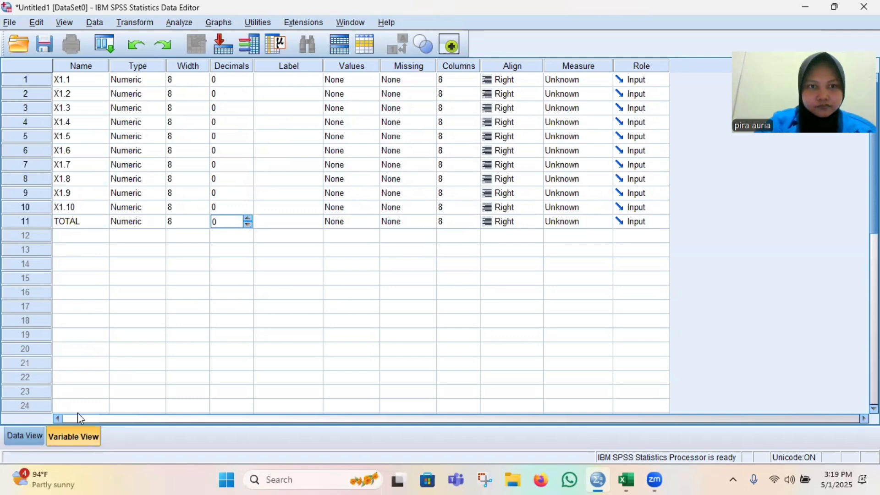
Display the empty data grid, then switch to Excel and copy columns B through L of the Customer Experience sheet
left_click(22, 437)
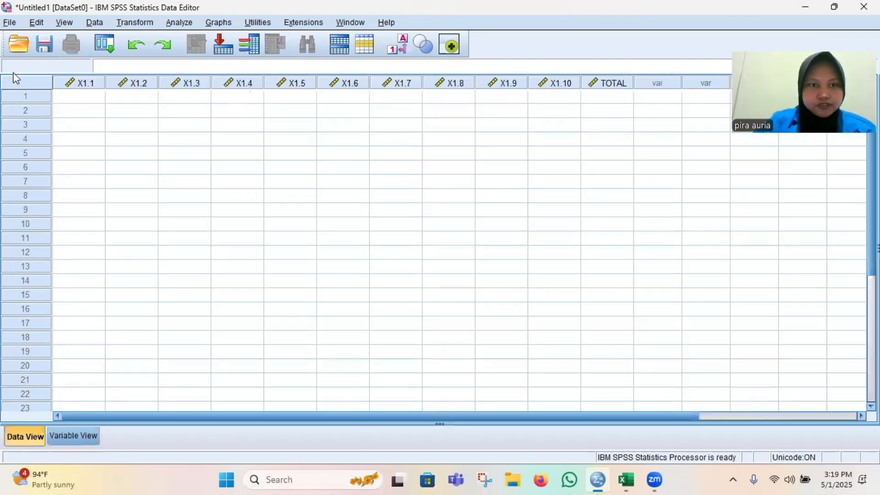
left_click(628, 480)
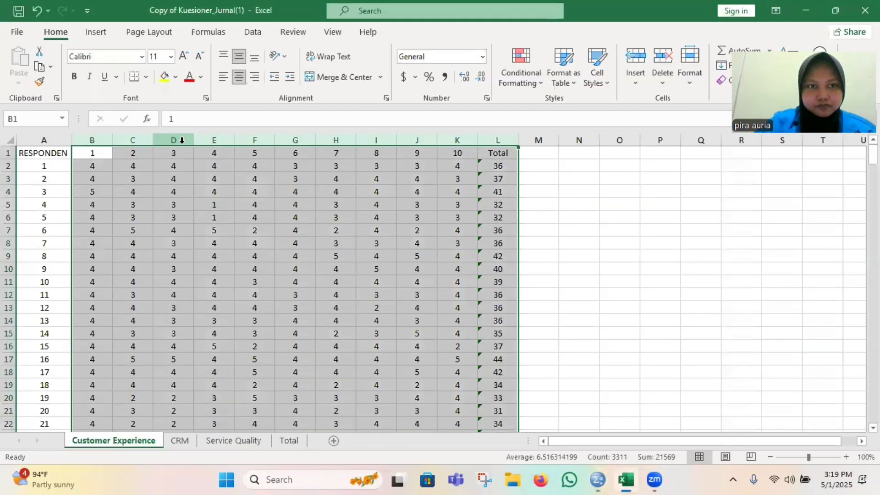
right_click(184, 140)
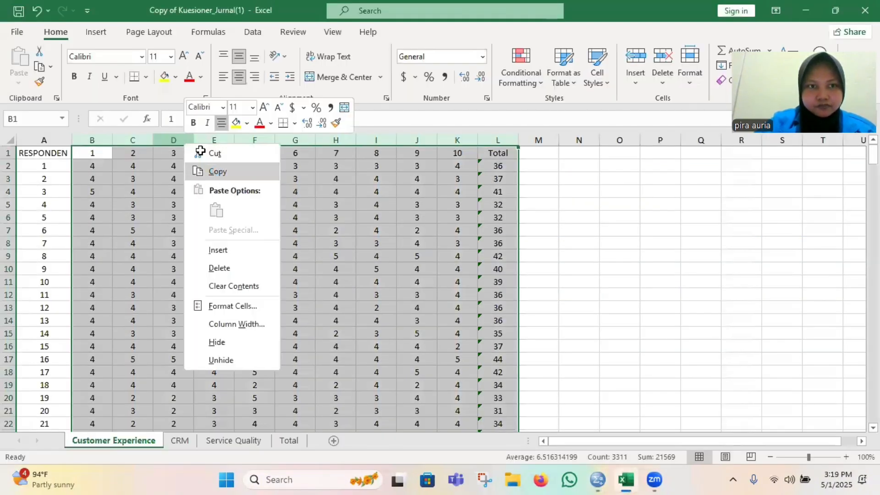
left_click(217, 171)
Switch back to SPSS, paste the copied responses starting at row 1 of X1.1, and clear the first case holding the question numbers
left_click(598, 480)
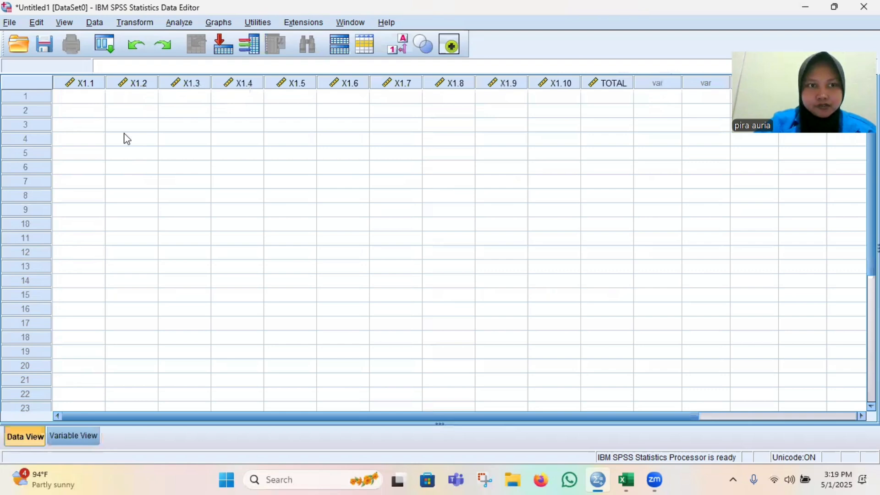
left_click(82, 99)
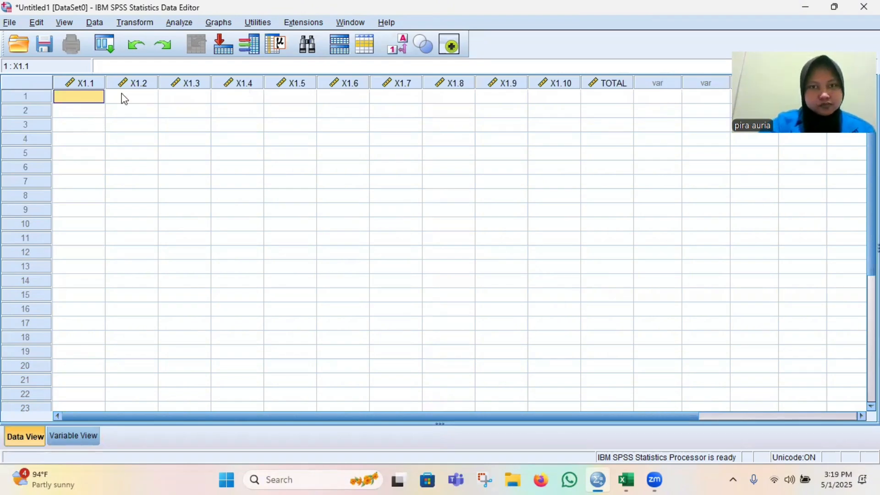
right_click(185, 94)
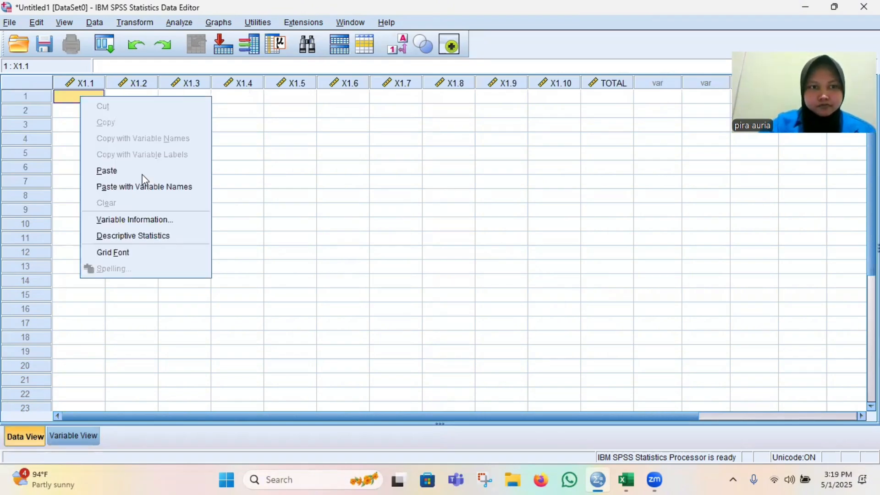
left_click(105, 173)
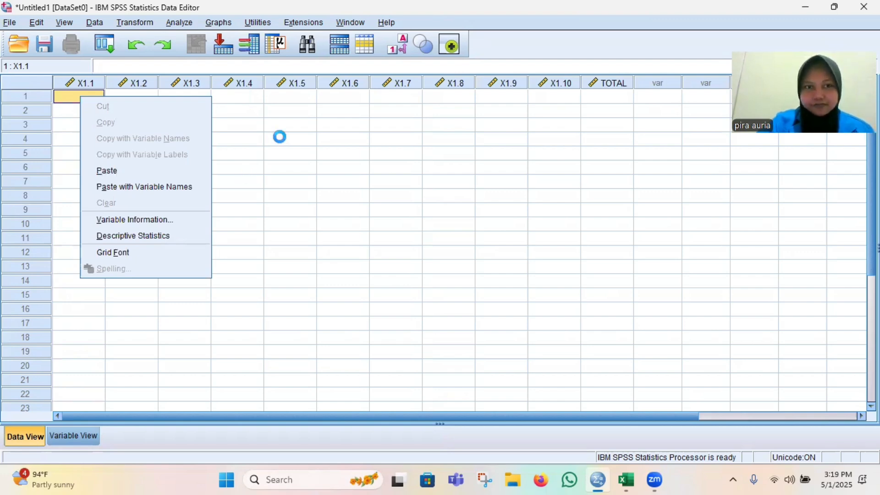
right_click(39, 97)
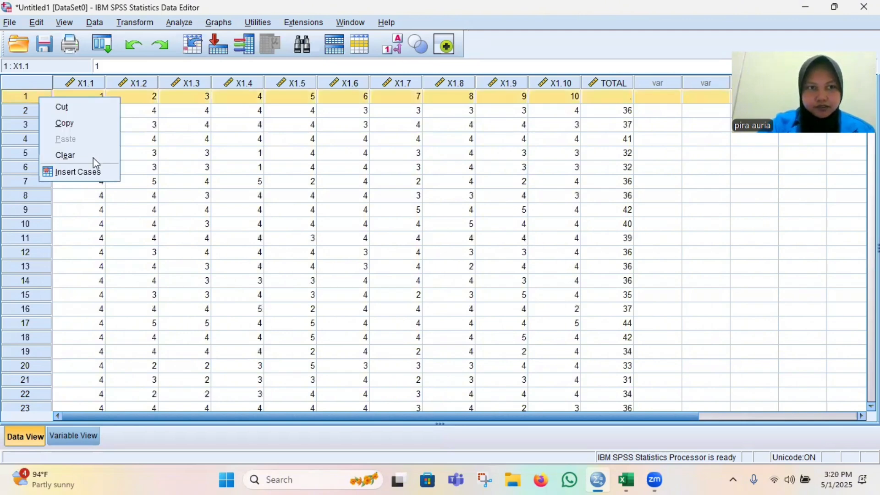
left_click(92, 158)
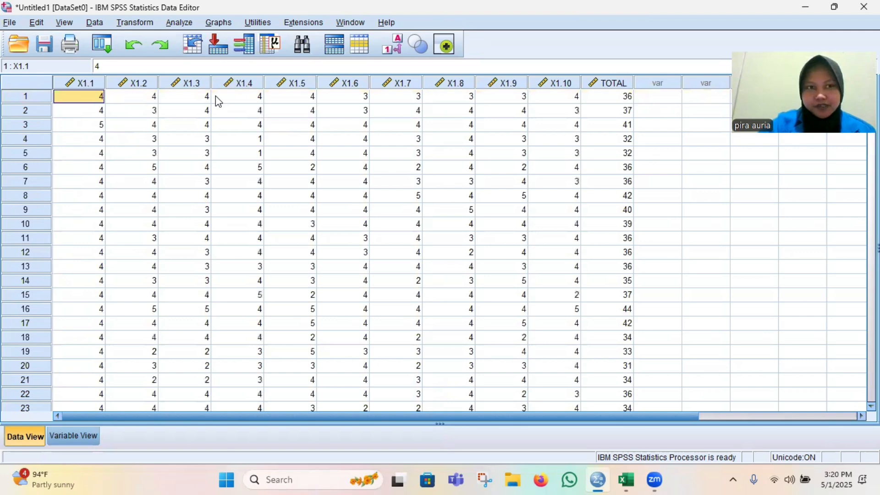
Run a two-tailed Pearson bivariate correlation on all variables from X1.1 through X1.10 and TOTAL
left_click(179, 22)
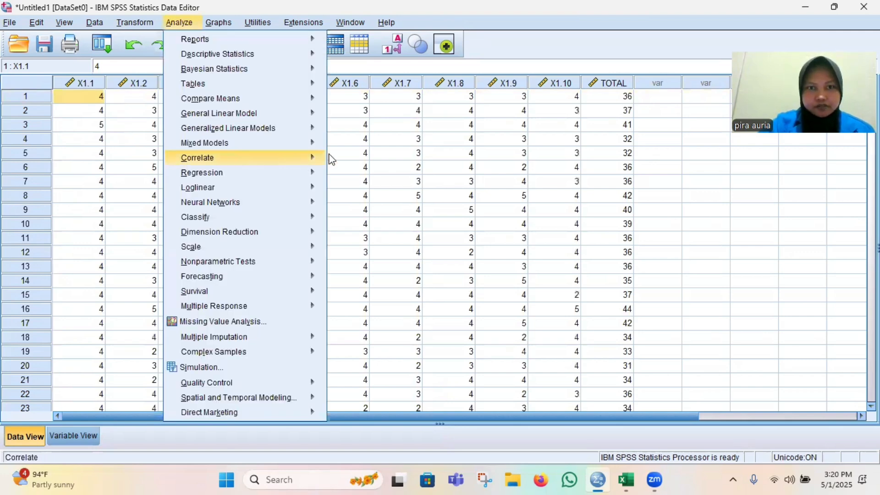
mouse_move(317, 157)
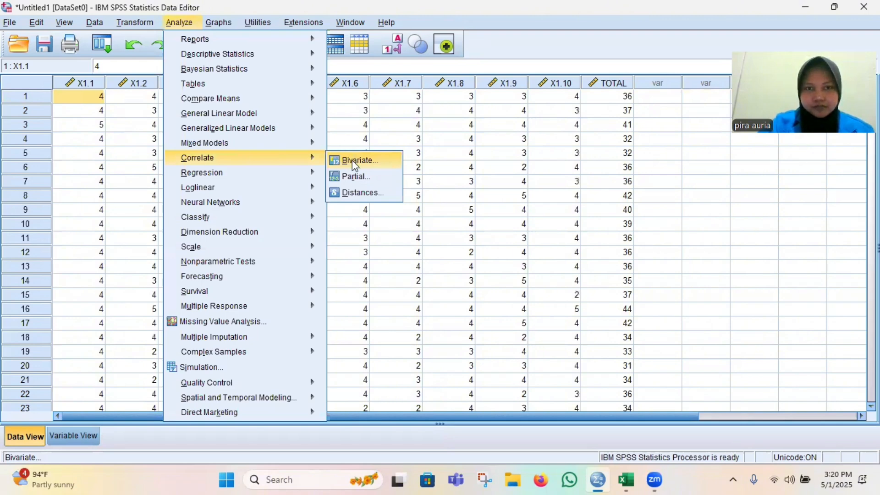
left_click(355, 163)
key("ctrl+a")
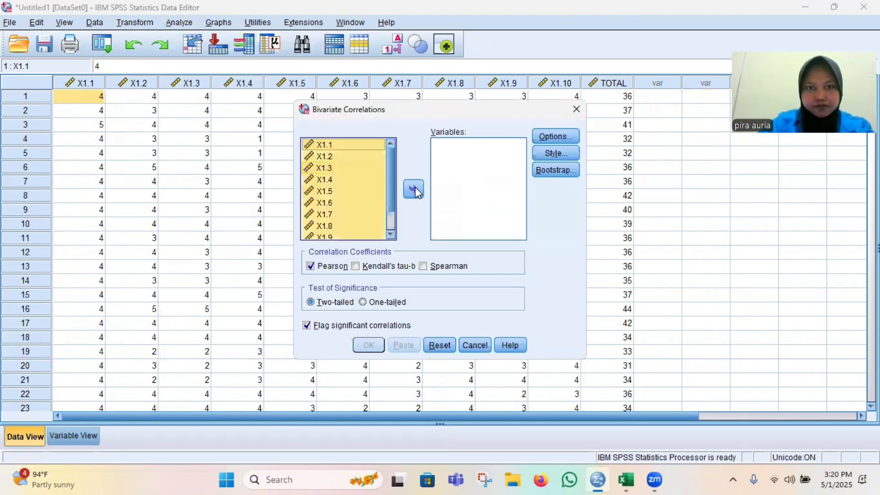
left_click(417, 190)
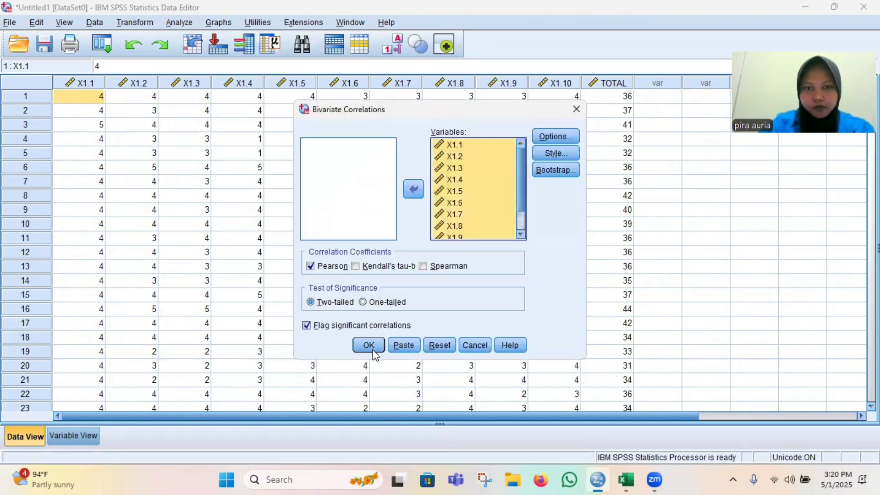
left_click(364, 344)
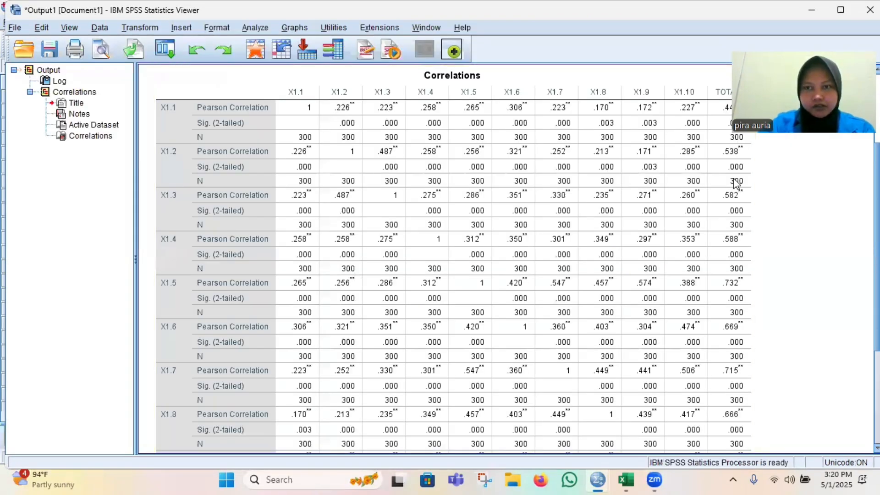
Examine the correlation table, checking each item's Pearson correlation and significance against TOTAL
scroll(729, 302, "up", 3)
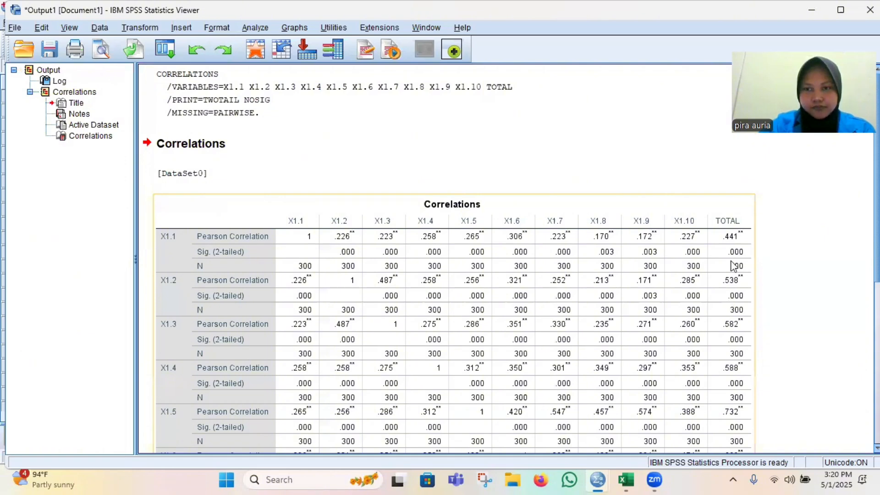
scroll(738, 183, "down", 1)
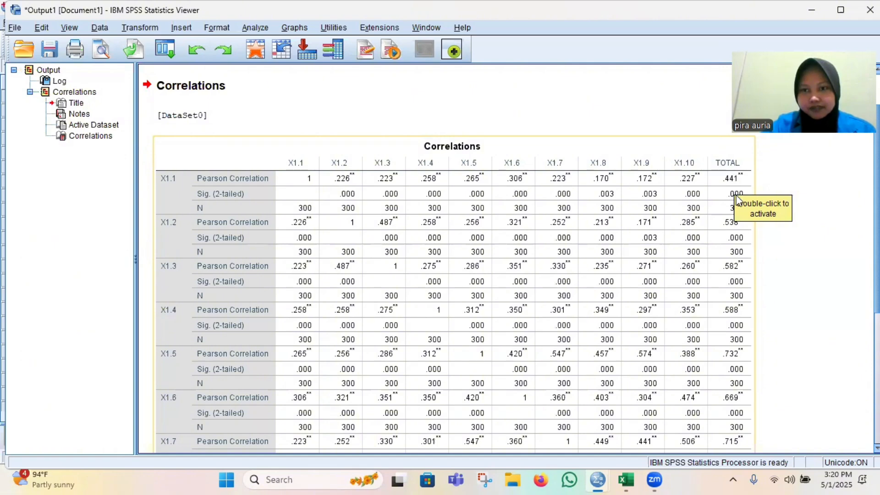
scroll(738, 201, "down", 5)
scroll(743, 288, "down", 1)
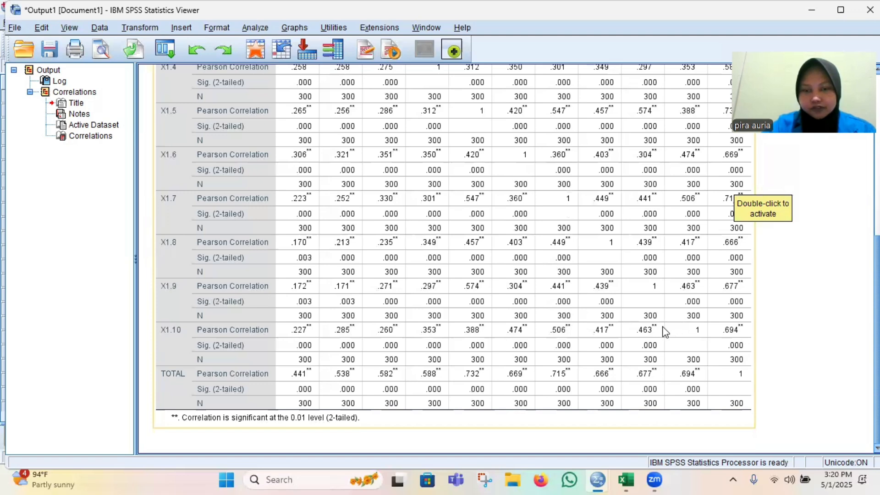
scroll(667, 332, "up", 3)
scroll(663, 330, "up", 5)
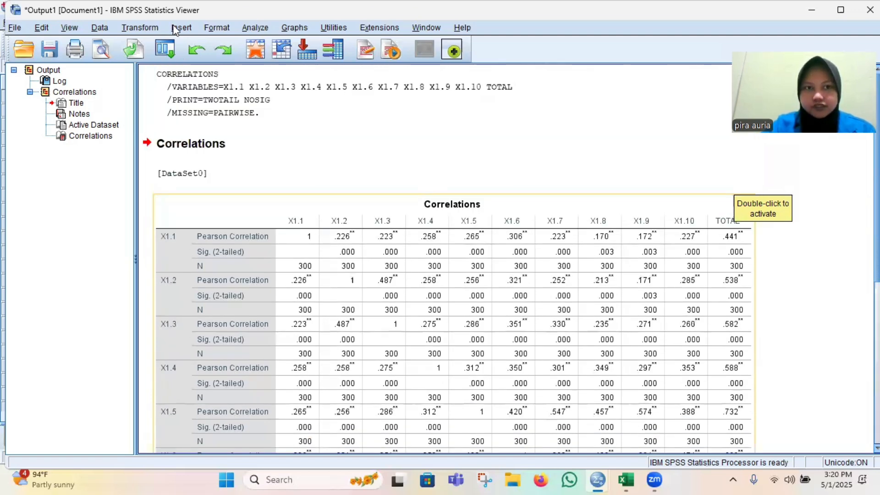
Return to the data editor and run a reliability analysis with the Alpha model on items X1.1 through X1.10, excluding TOTAL
key("alt+Tab")
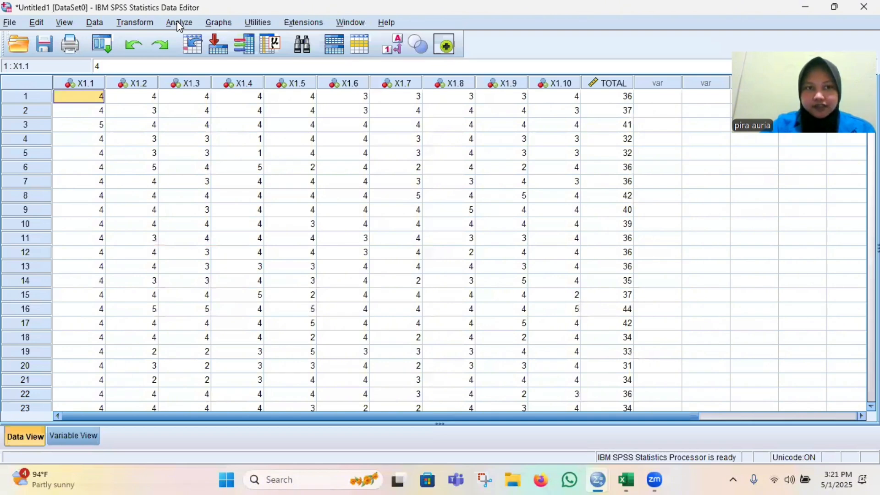
left_click(179, 23)
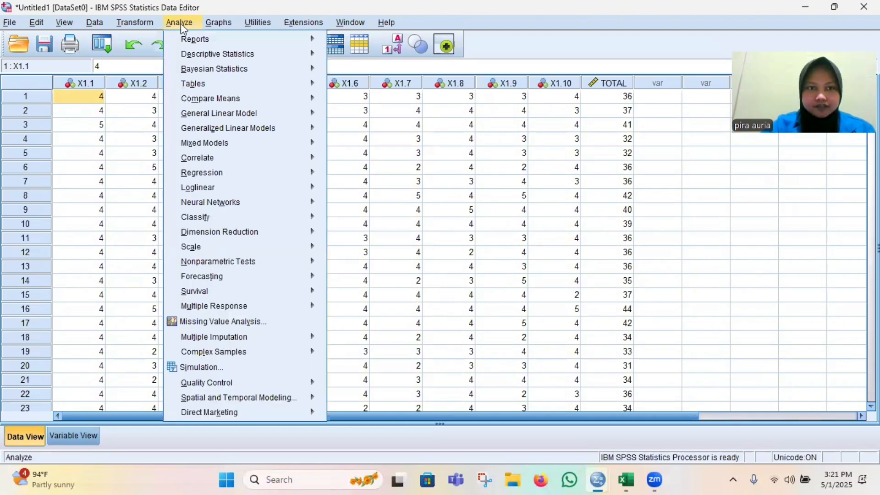
mouse_move(304, 246)
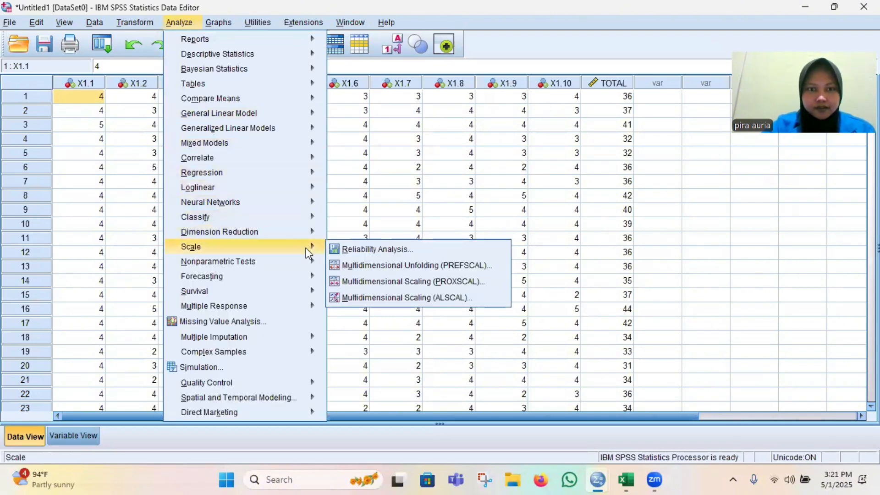
left_click(346, 251)
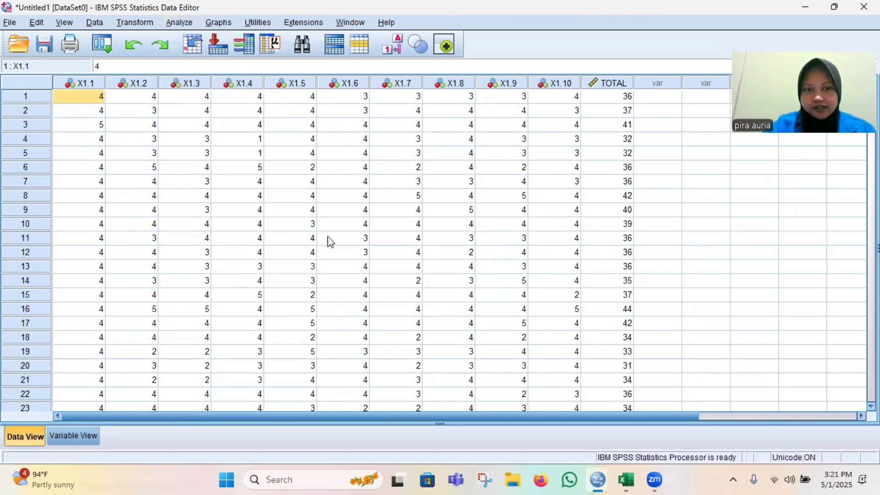
key("ctrl+a")
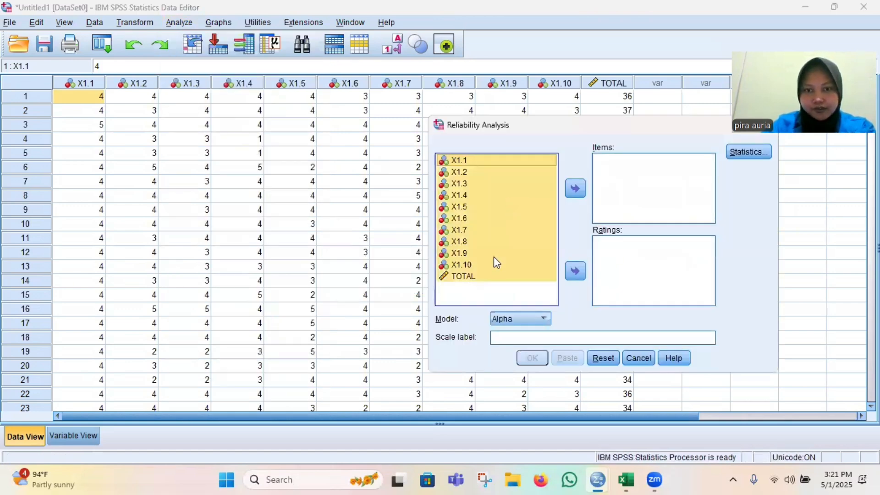
left_click(493, 276, "ctrl")
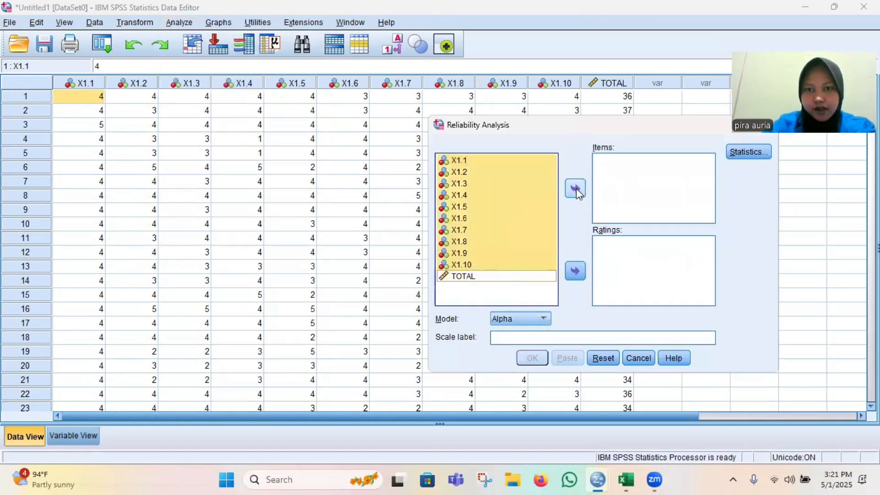
left_click(575, 188)
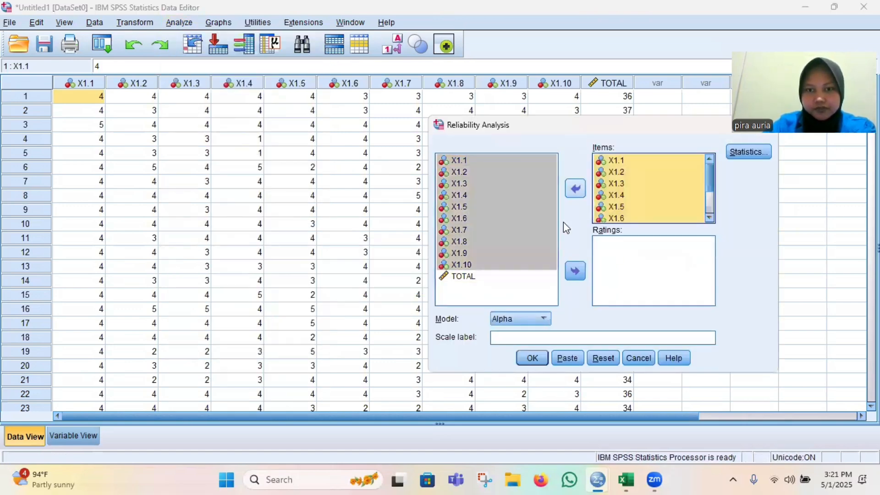
left_click(531, 358)
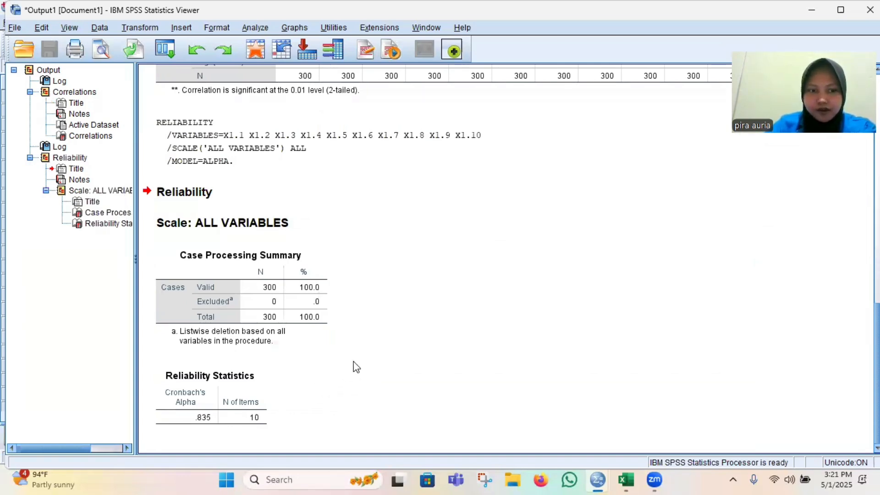
left_click(209, 371)
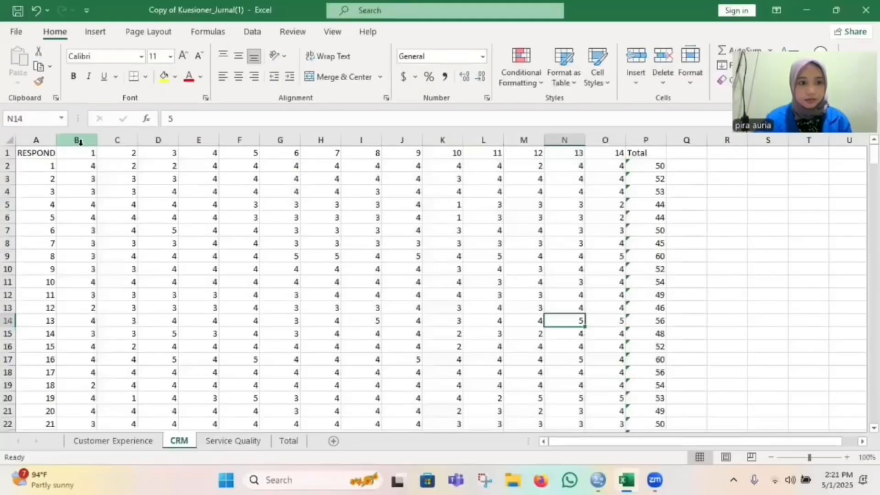
Copy columns B through P of the CRM sheet in Excel, covering the 14 questions and Total
left_click(77, 139)
left_click_drag(299, 288, 639, 367)
left_click_drag(636, 368, 636, 369)
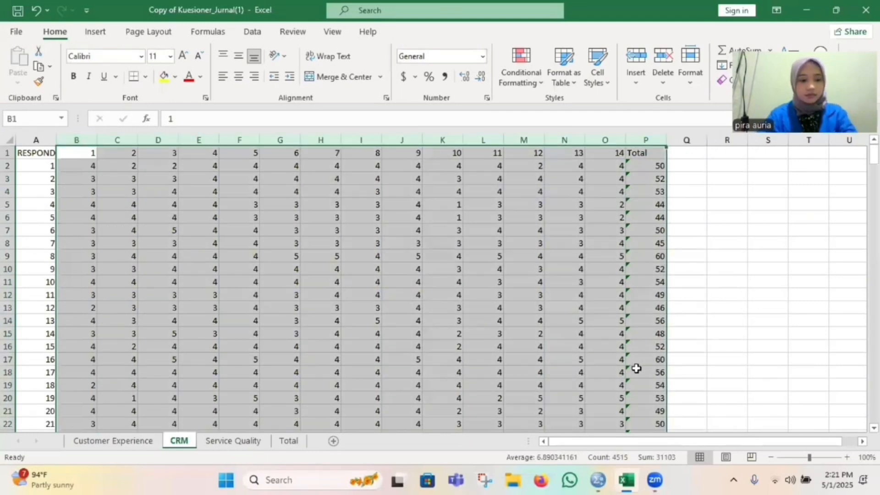
key("ctrl+c")
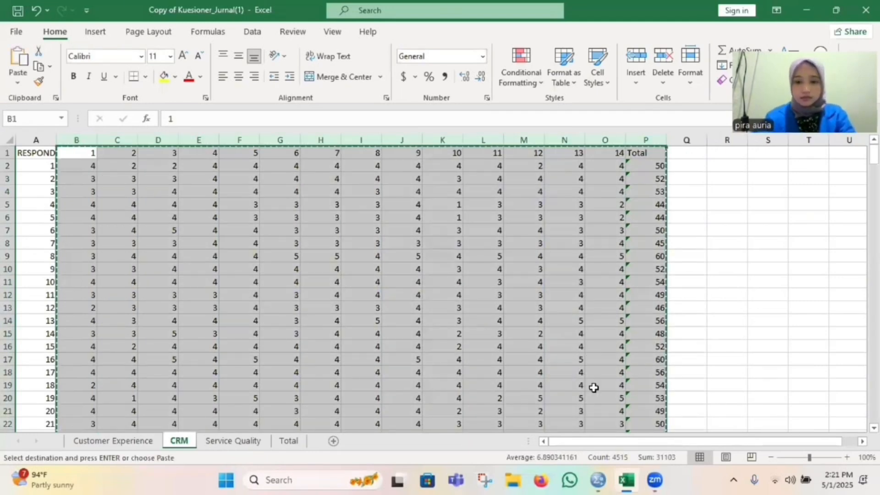
Switch to the SPSS data editor, paste the copied CRM responses starting at row 1 of x2.1, and look through the pasted rows
left_click(596, 480)
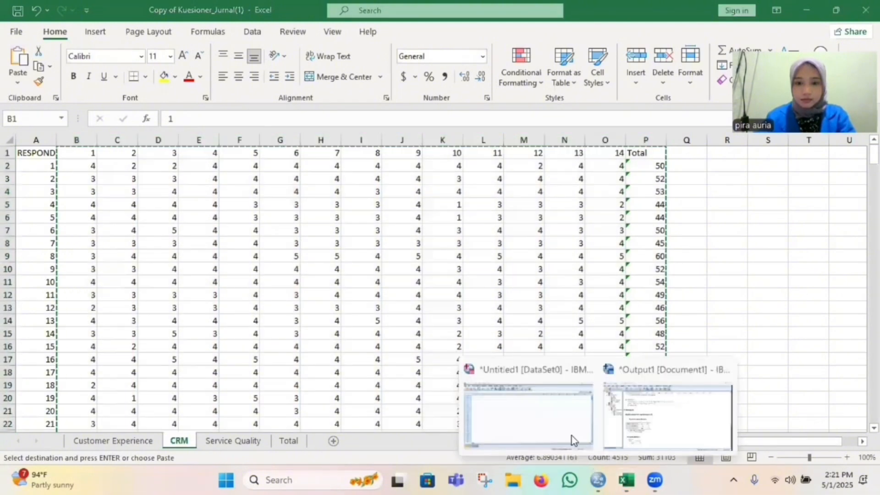
left_click(528, 415)
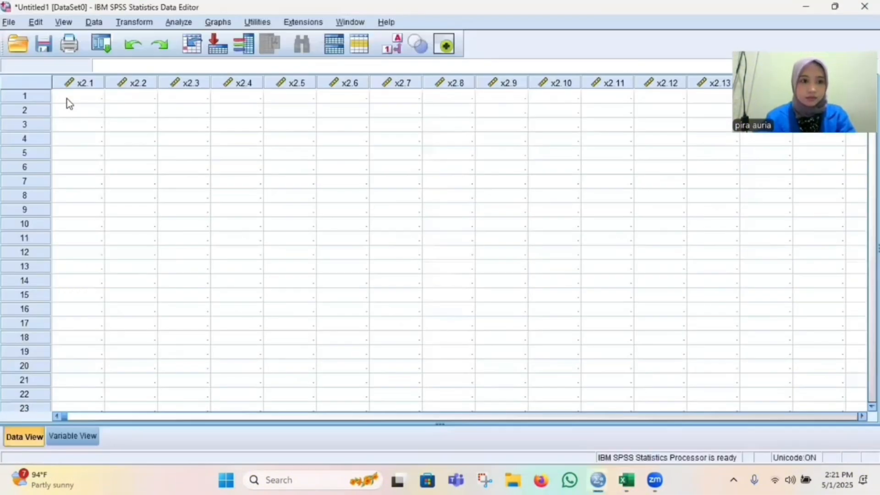
left_click(62, 97)
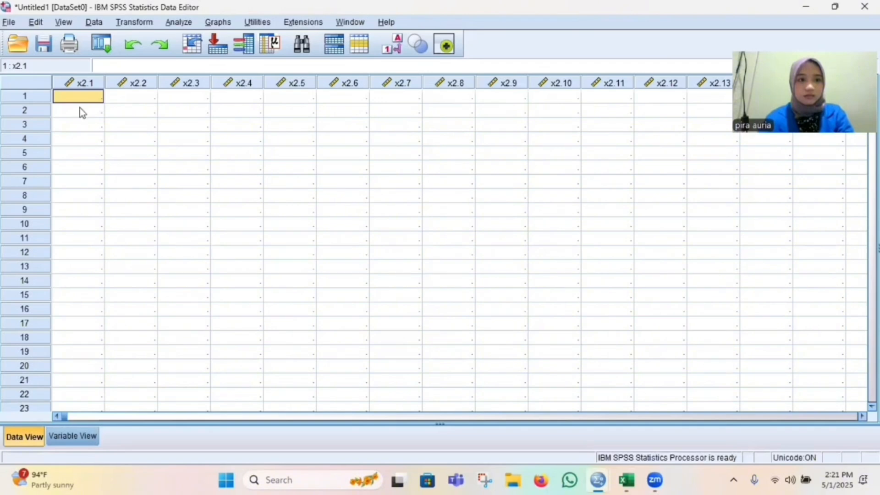
key("ctrl+v")
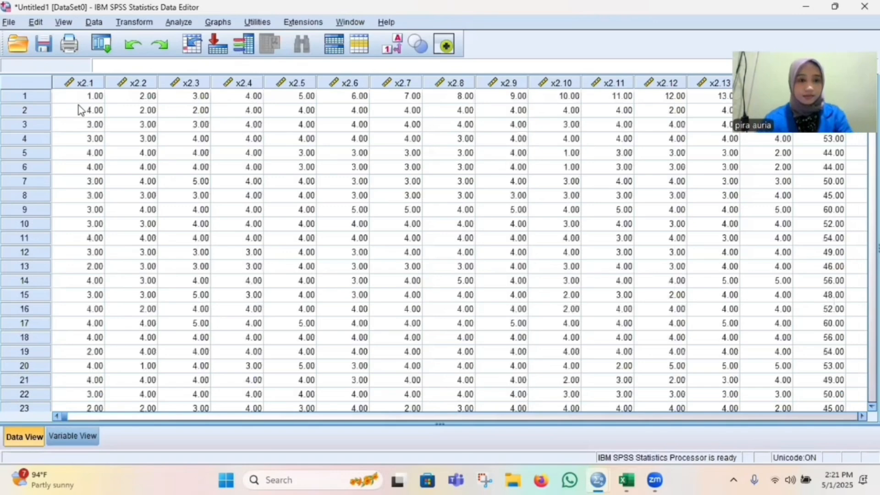
scroll(161, 165, "down", 2)
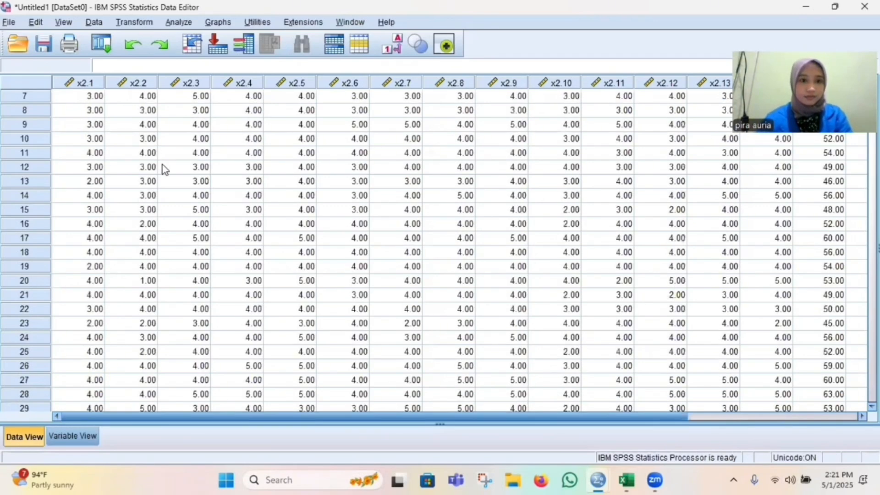
scroll(164, 176, "down", 2)
scroll(167, 179, "down", 3)
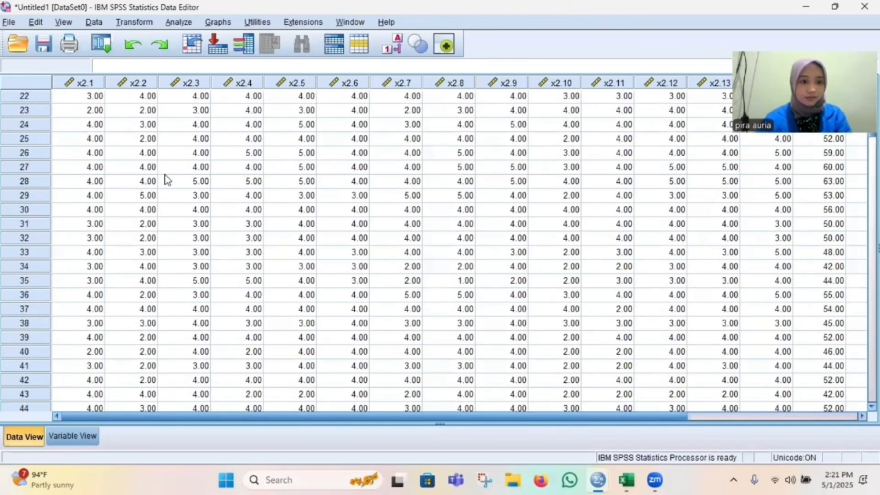
scroll(257, 186, "up", 4)
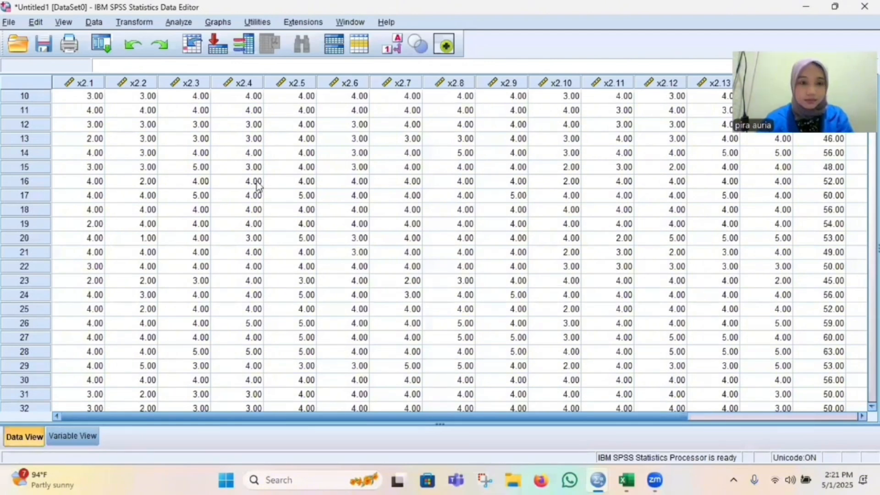
scroll(211, 268, "up", 3)
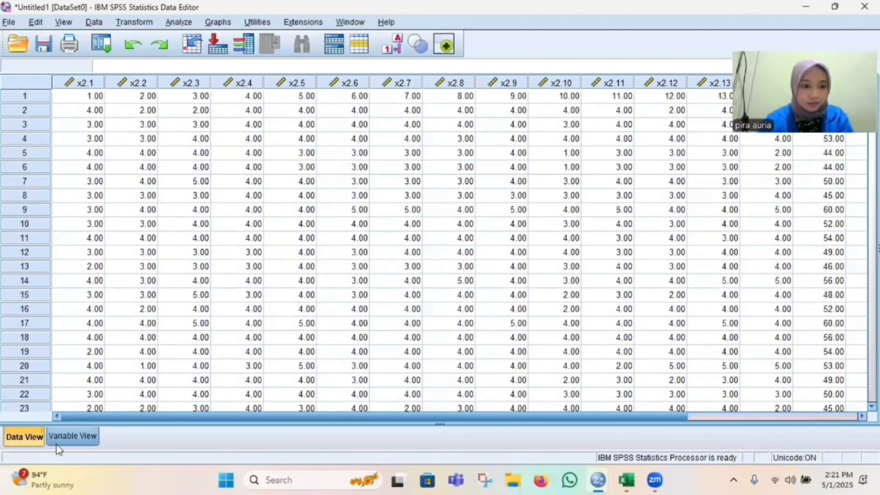
Display the variable definitions and set the decimals to 0 for x2.1, x2.2, x2.3 and x2.4
left_click(68, 438)
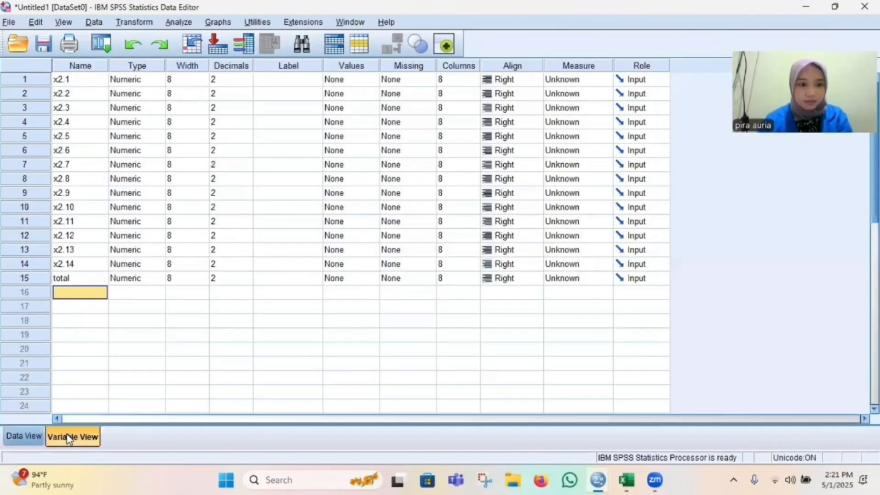
left_click(239, 78)
left_click(247, 84)
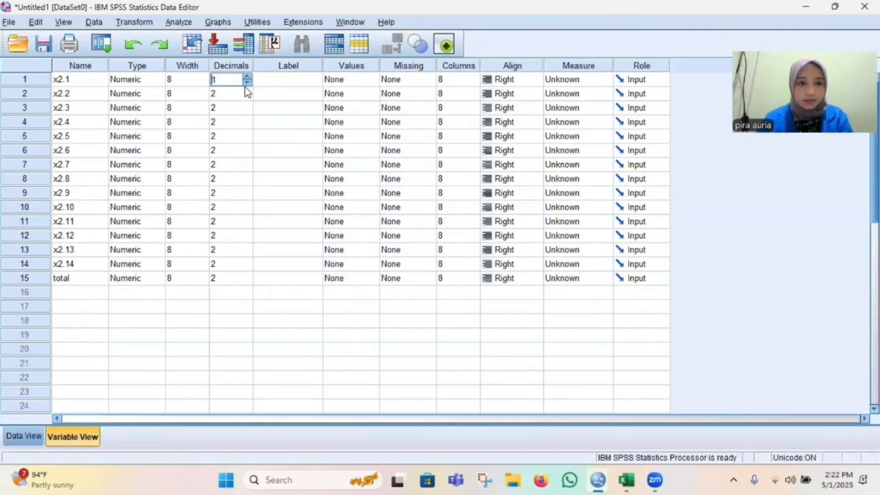
left_click(247, 84)
left_click(246, 96)
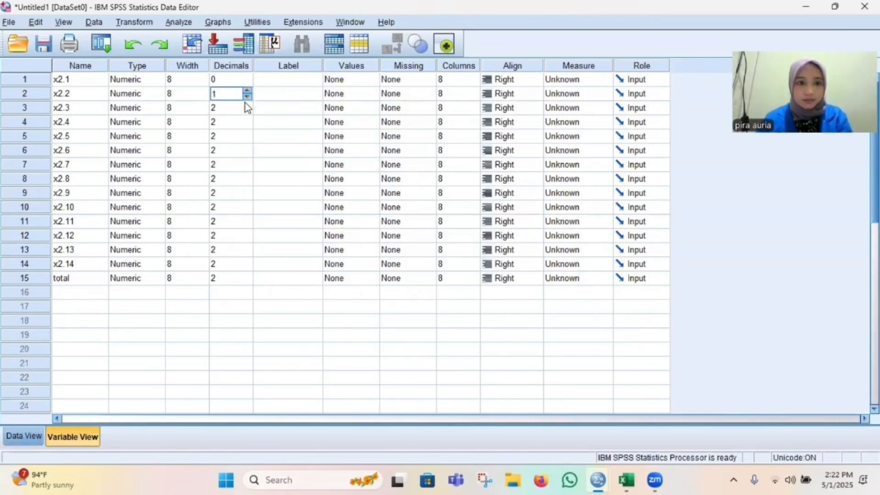
left_click(248, 97)
left_click(246, 108)
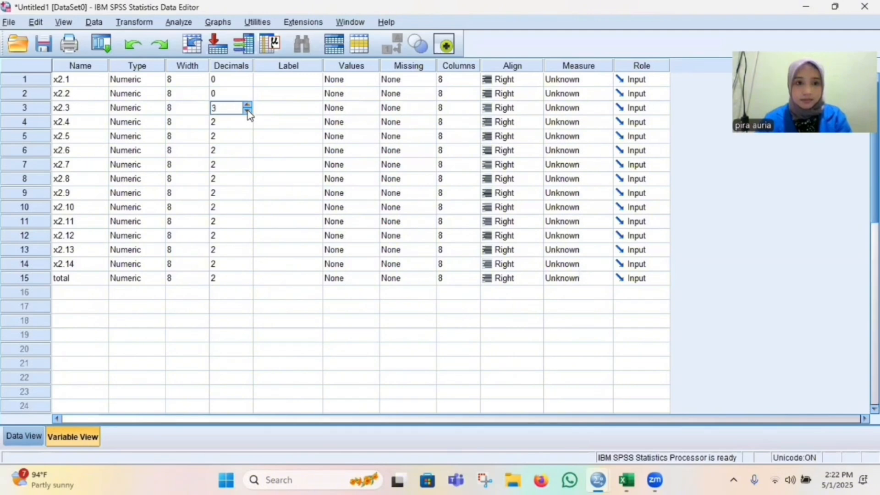
left_click(248, 110)
left_click(248, 111)
left_click(246, 121)
left_click(248, 125)
left_click(248, 124)
left_click(248, 125)
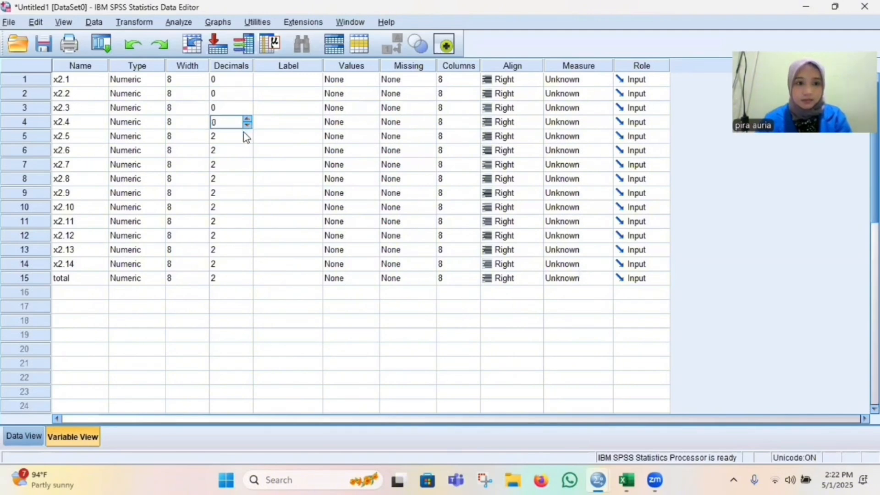
left_click(245, 137)
type("10")
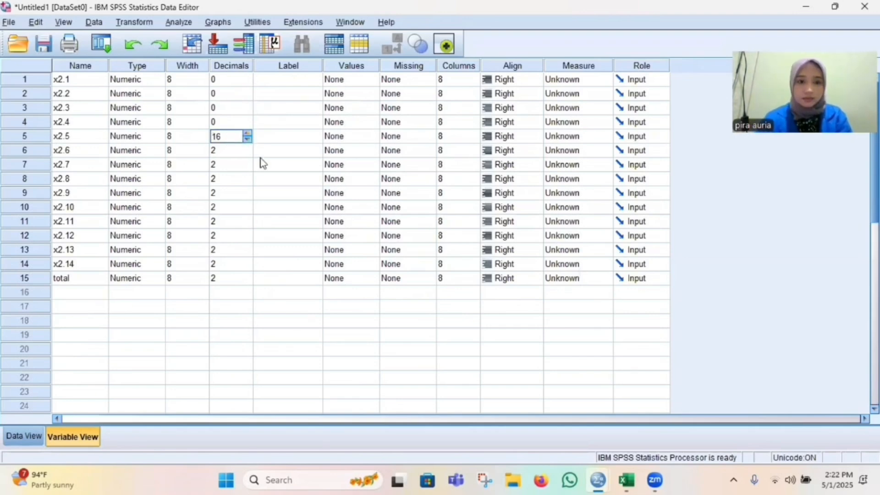
left_click(250, 149)
left_click(444, 256)
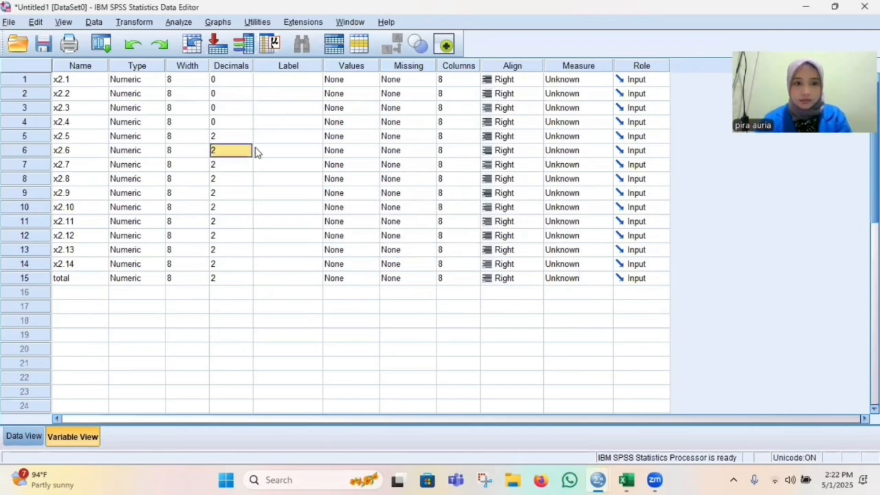
Set the decimals to 0 for variables x2.5, x2.6, x2.7 and x2.8
left_click(243, 137)
left_click(248, 165)
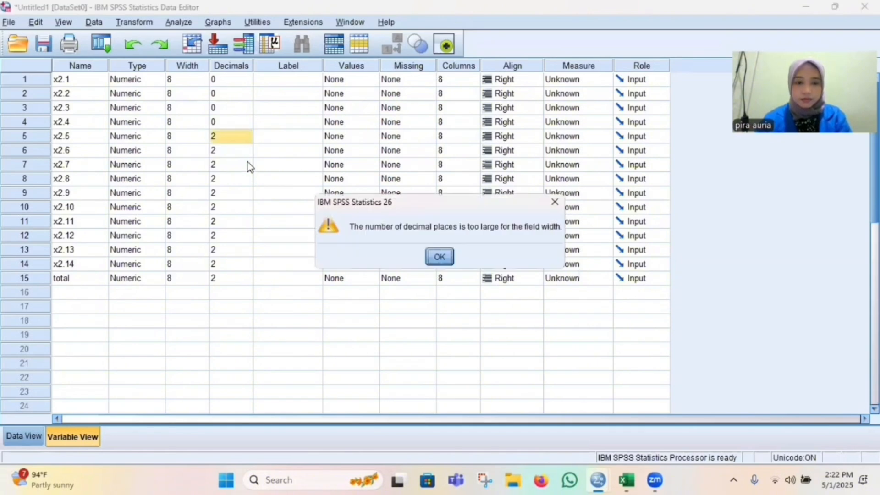
left_click(439, 256)
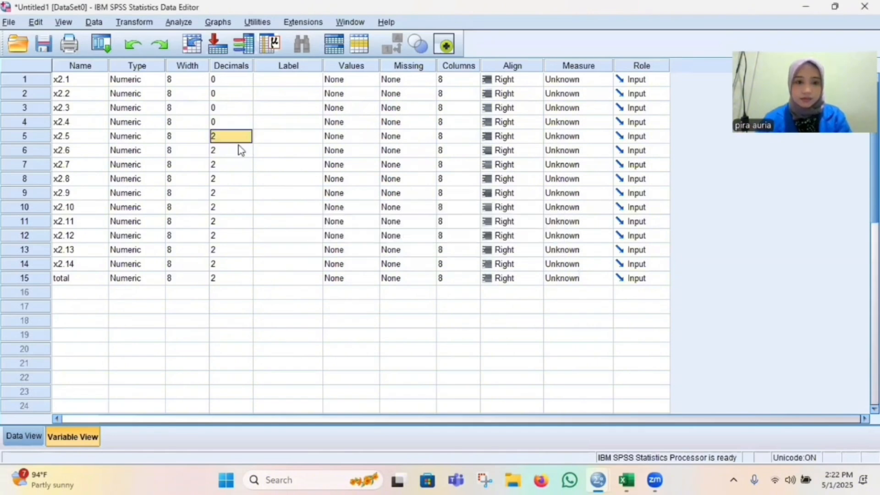
type("0")
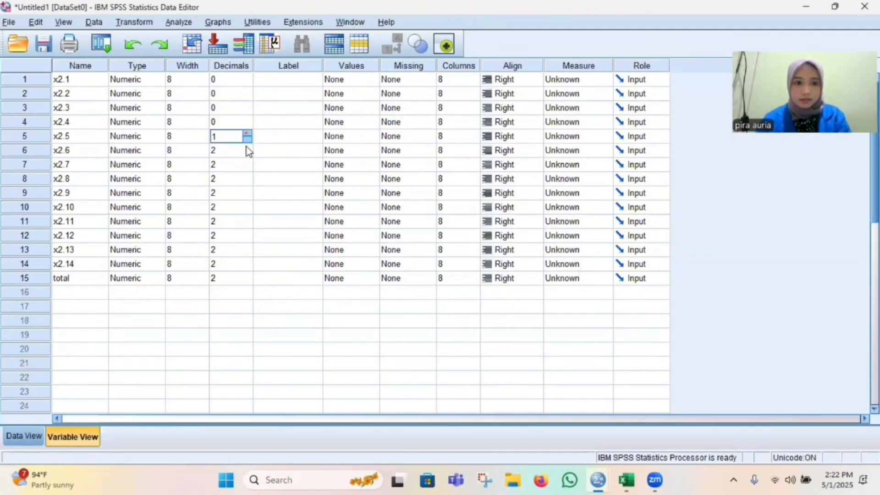
left_click(245, 150)
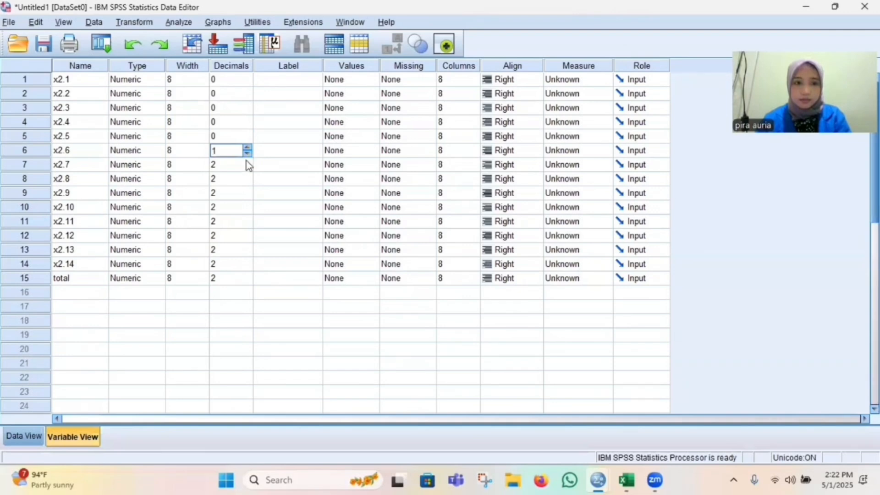
type("0")
left_click(245, 167)
type("0")
left_click(242, 178)
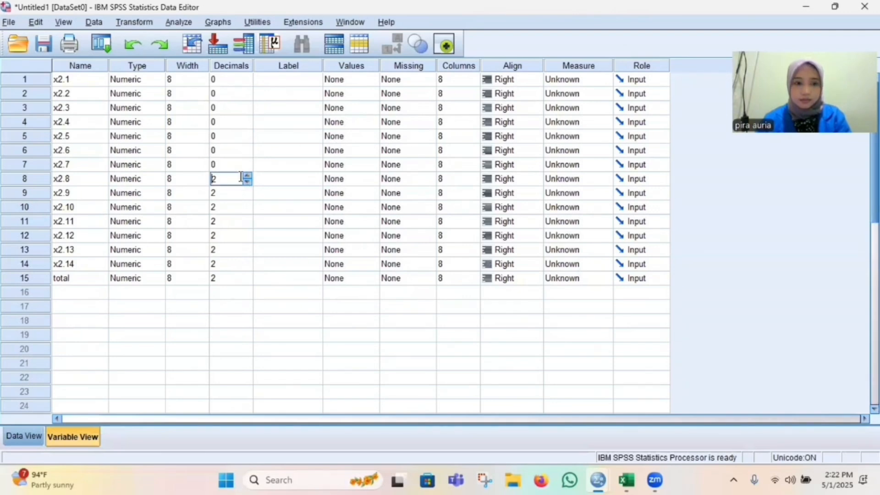
type("0")
Set the decimals to 0 for the variables x2.9 through x2.14
left_click(246, 192)
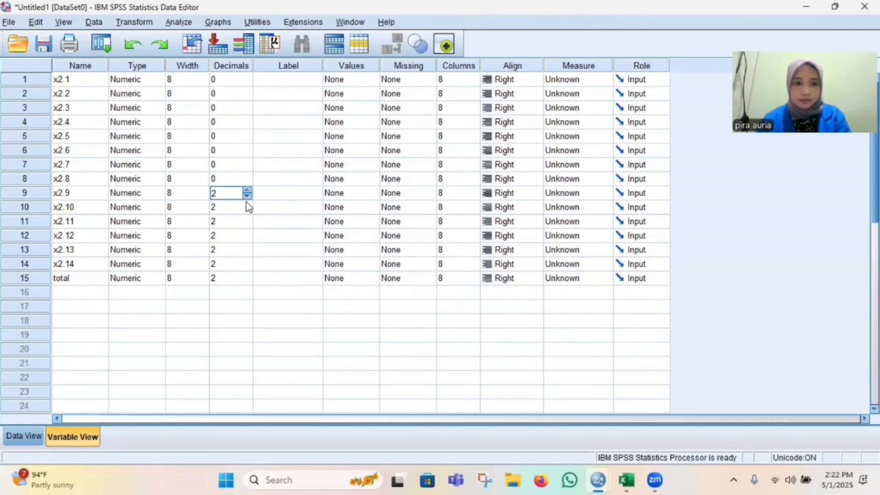
type("0")
left_click(251, 211)
type("0")
left_click(246, 224)
type("0")
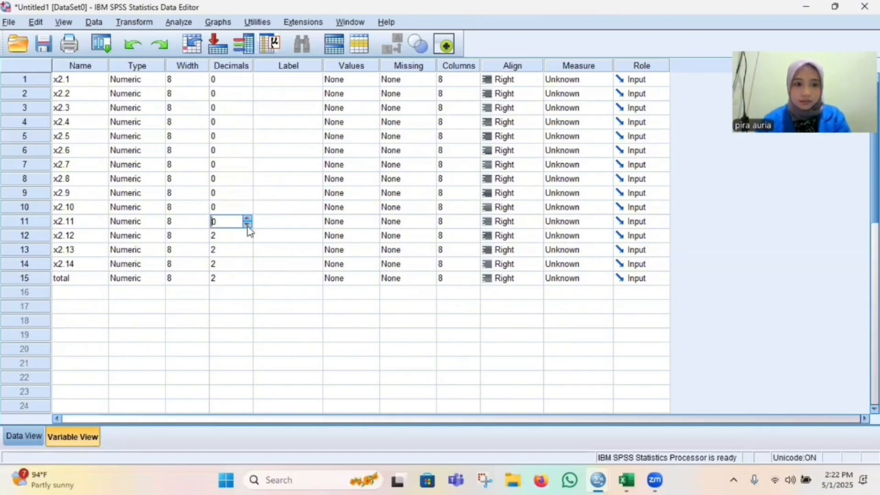
left_click(248, 242)
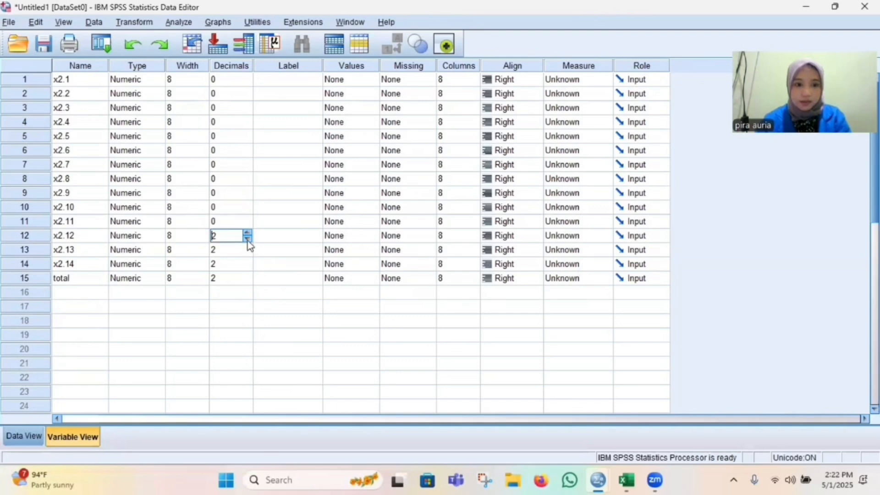
type("0")
left_click(243, 253)
left_click(246, 266)
type("0")
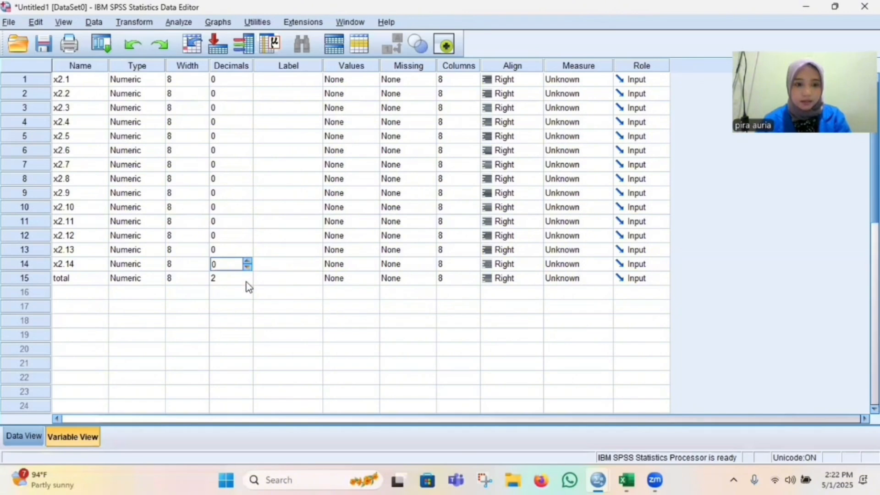
Set the decimals of the total variable to 0
left_click(251, 283)
type("0")
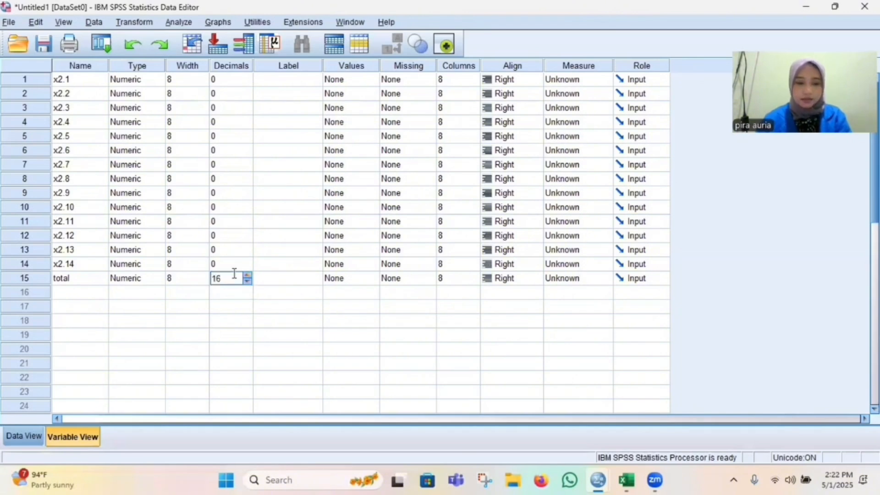
key("Return")
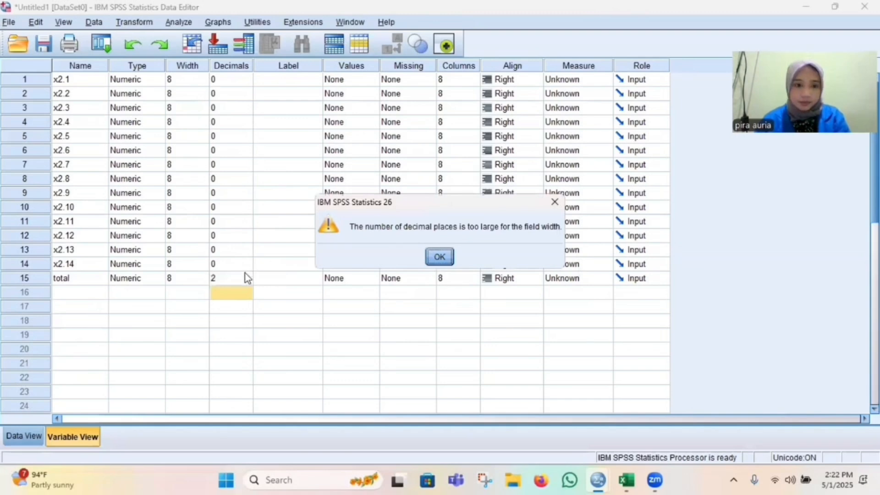
key("Return")
left_click(246, 290)
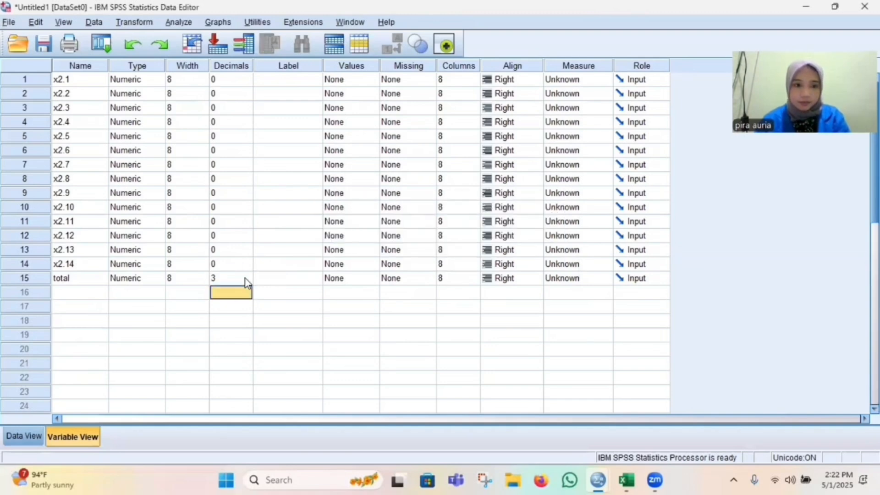
left_click(248, 280)
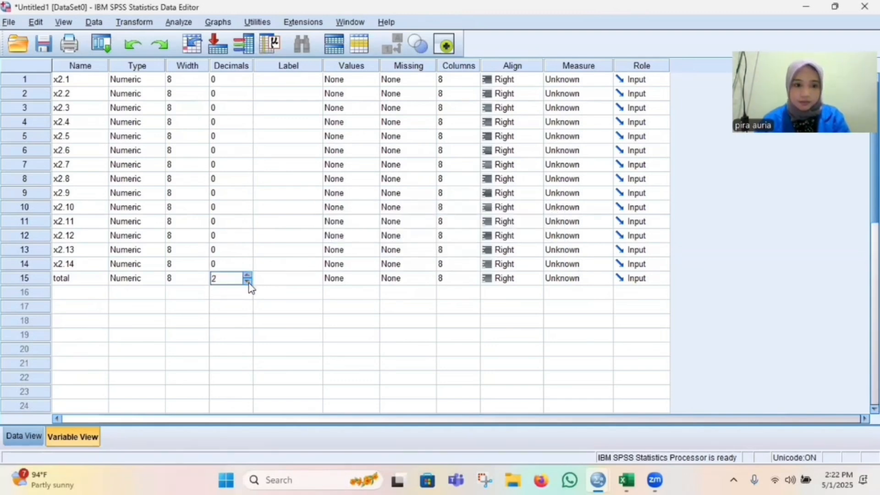
left_click(247, 281)
left_click(247, 281)
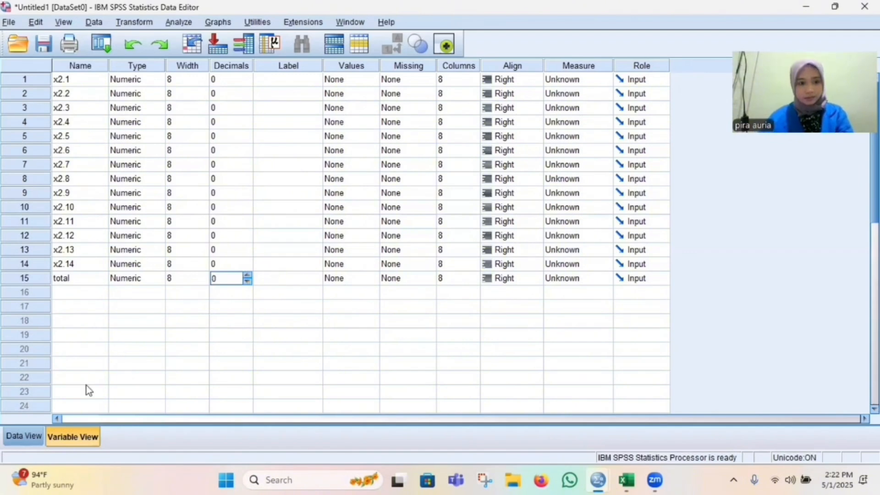
Return to the data values and run a two-tailed Pearson bivariate correlation on x2.1 through x2.14 and total, flagging significant correlations
left_click(18, 437)
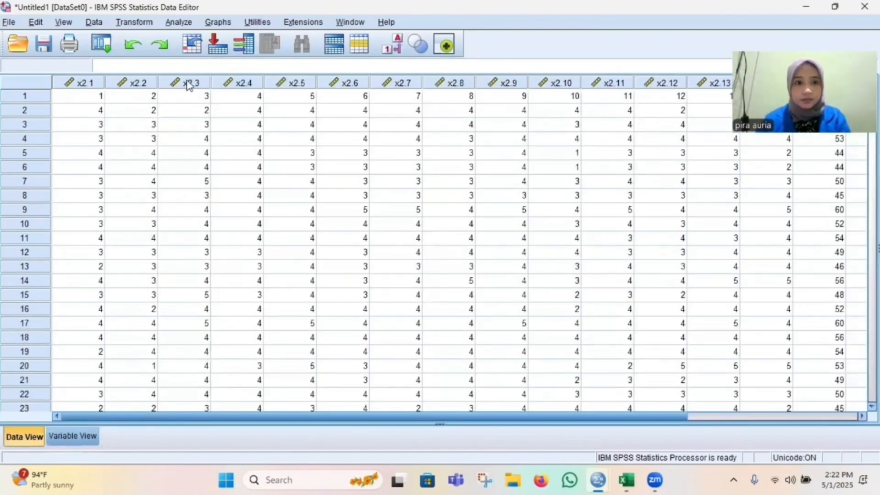
left_click(171, 27)
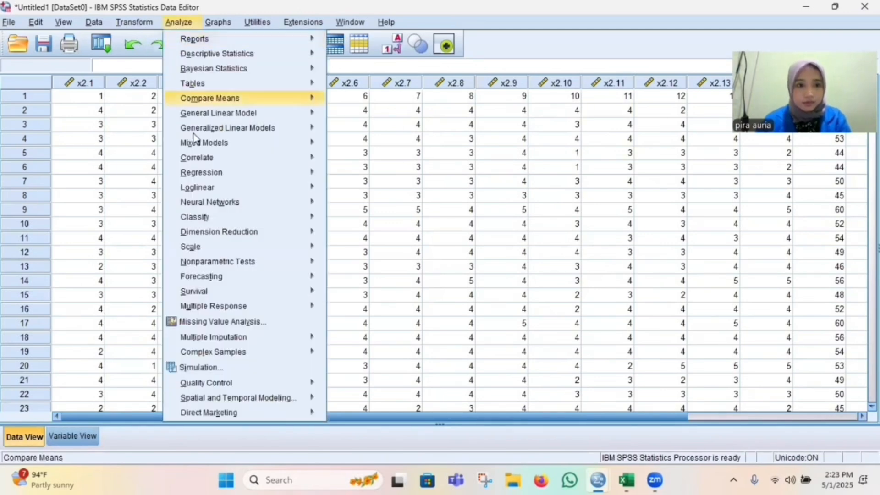
mouse_move(200, 161)
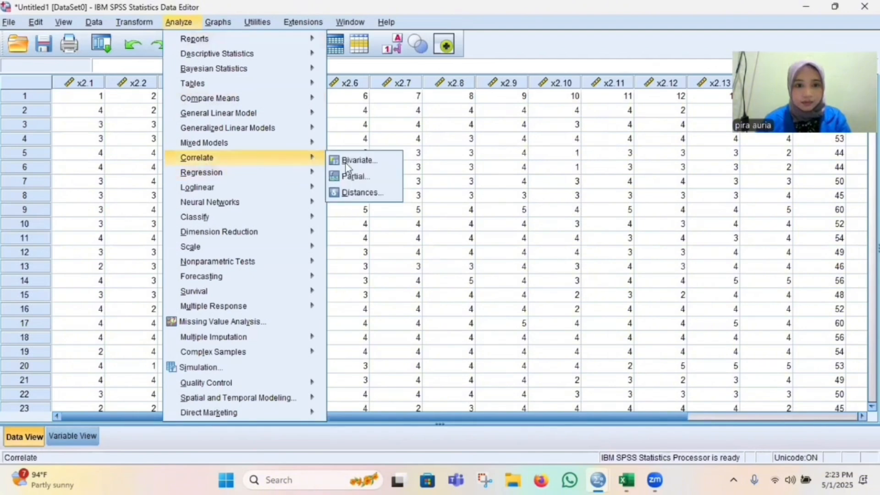
left_click(350, 160)
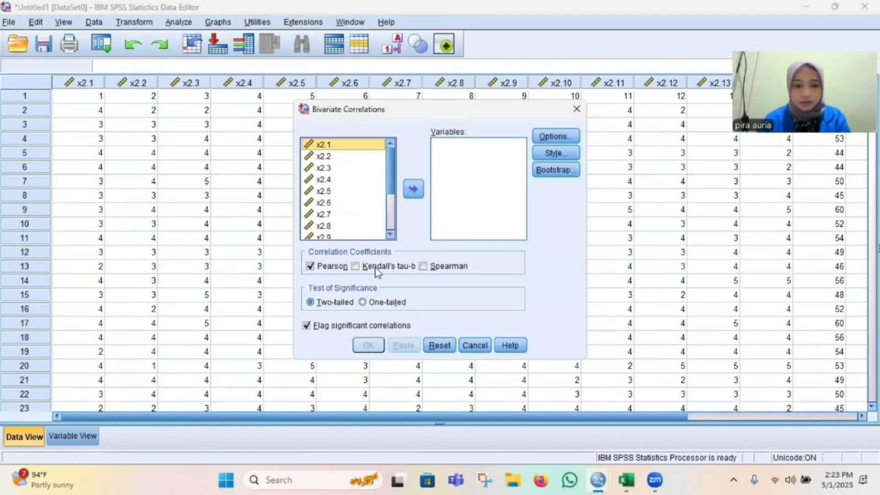
key("ctrl+a")
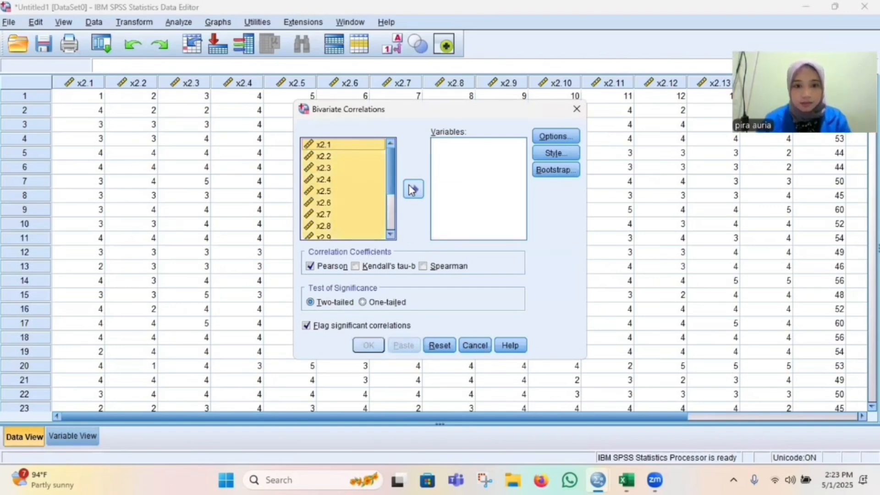
left_click(452, 197)
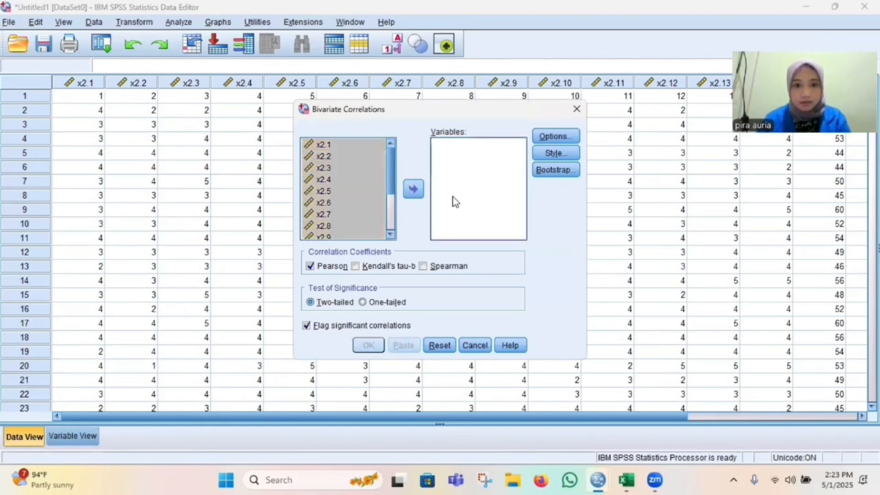
left_click(414, 190)
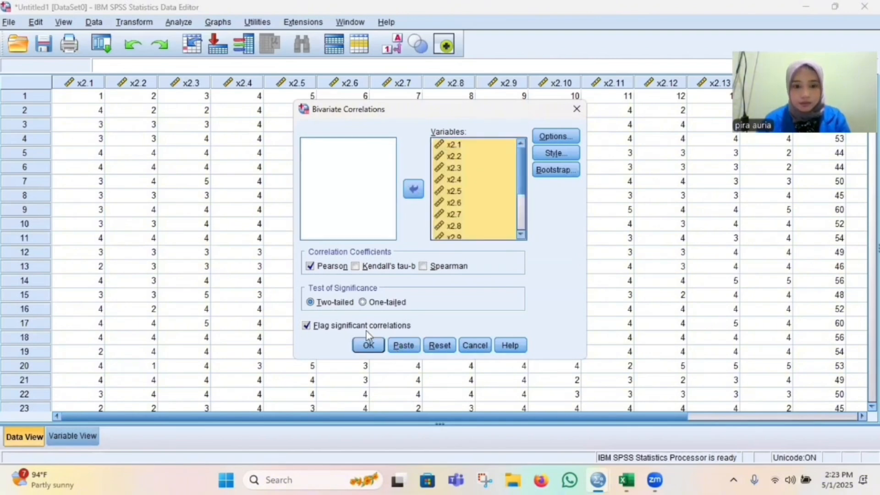
left_click(368, 346)
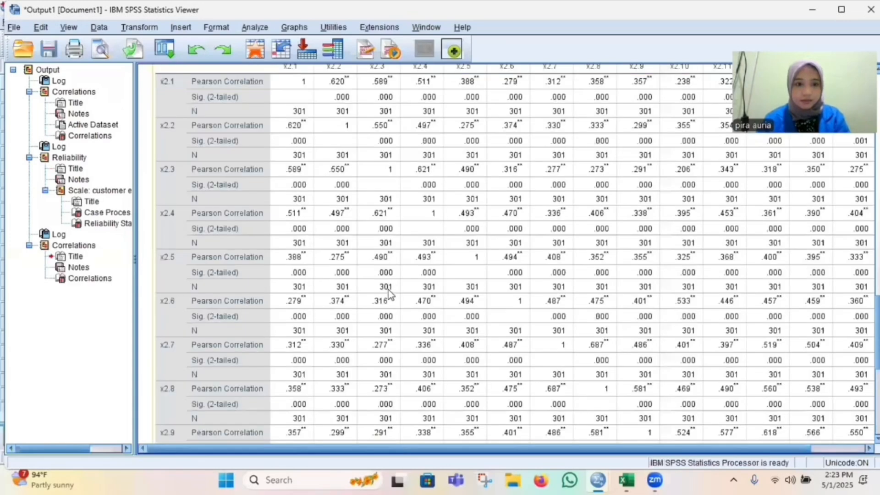
Look through the CRM correlation matrix from the x2.1 row down to the total row
scroll(526, 324, "up", 4)
scroll(626, 398, "down", 3)
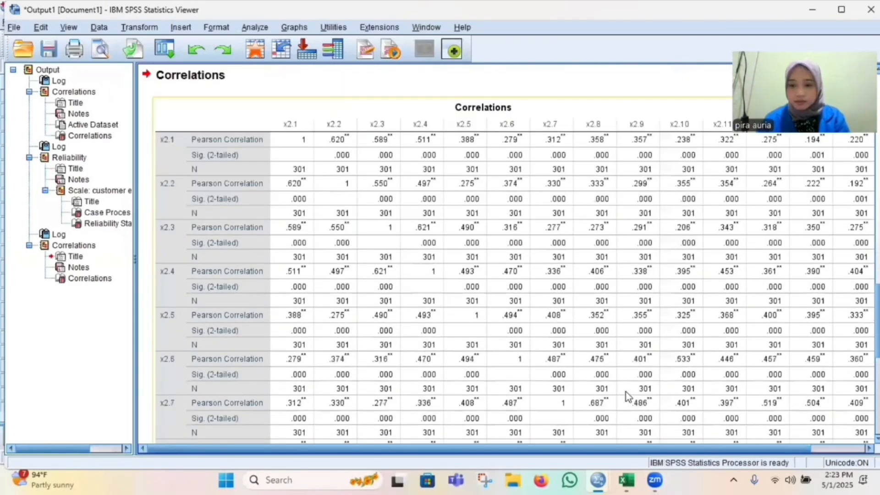
scroll(547, 375, "down", 5)
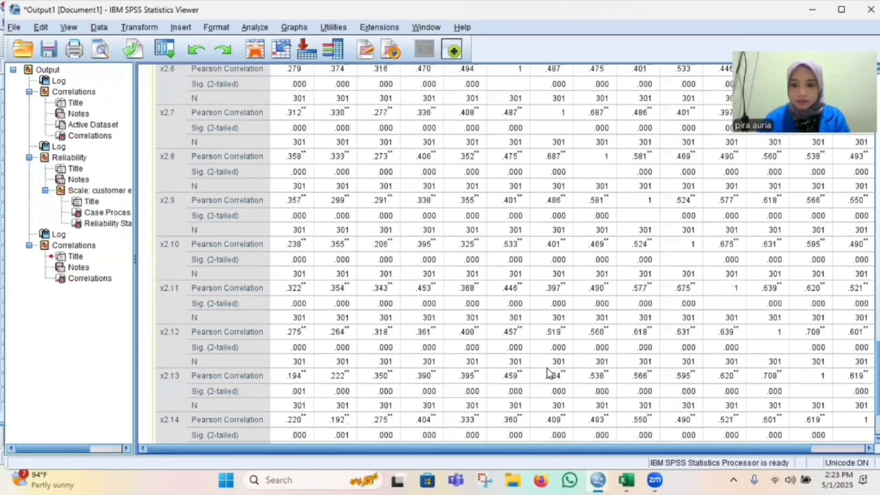
scroll(637, 364, "down", 3)
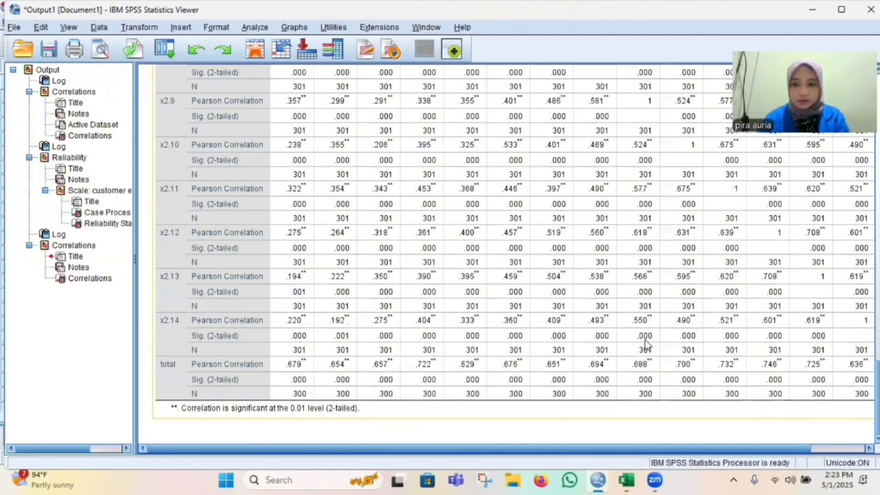
scroll(646, 347, "up", 10)
scroll(646, 347, "up", 4)
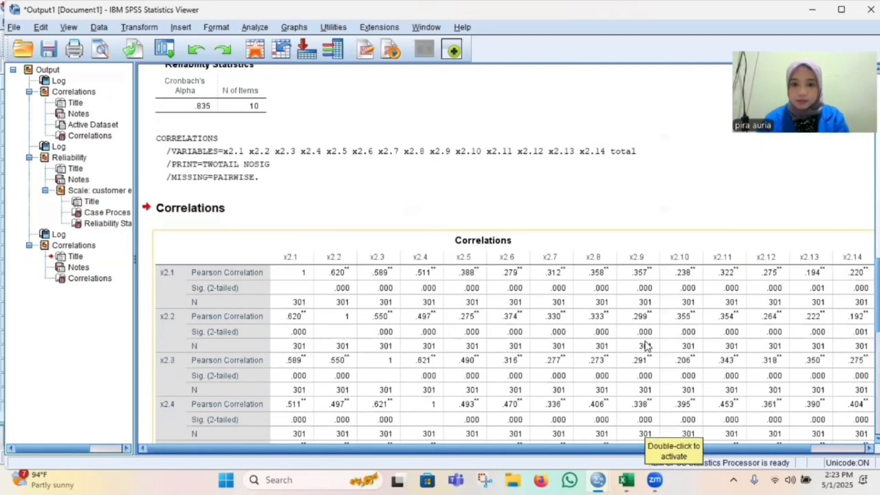
scroll(646, 346, "down", 1)
scroll(605, 412, "down", 2)
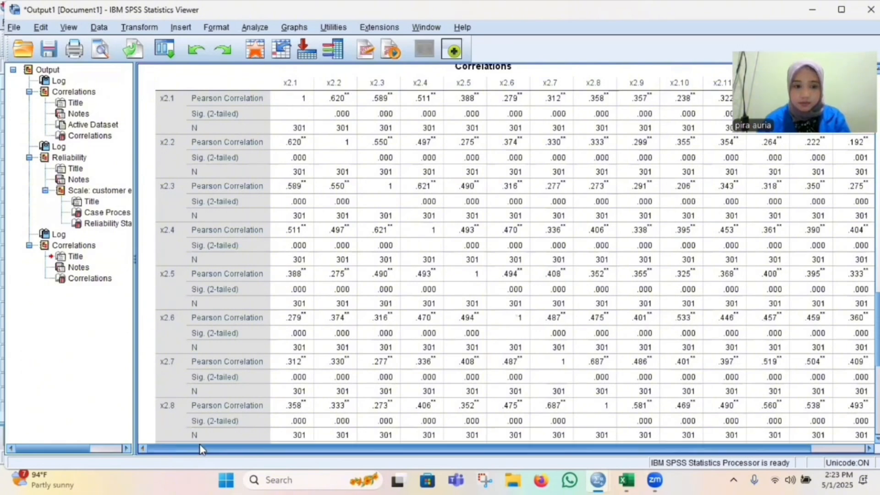
Examine the total column of the correlation matrix for each CRM item's Pearson correlation and significance
left_click_drag(223, 448, 337, 464)
scroll(595, 323, "up", 3)
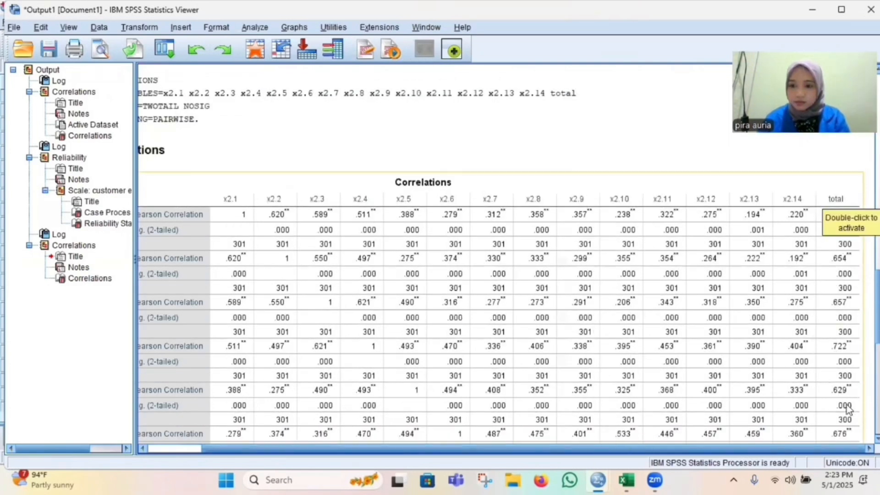
scroll(843, 402, "down", 5)
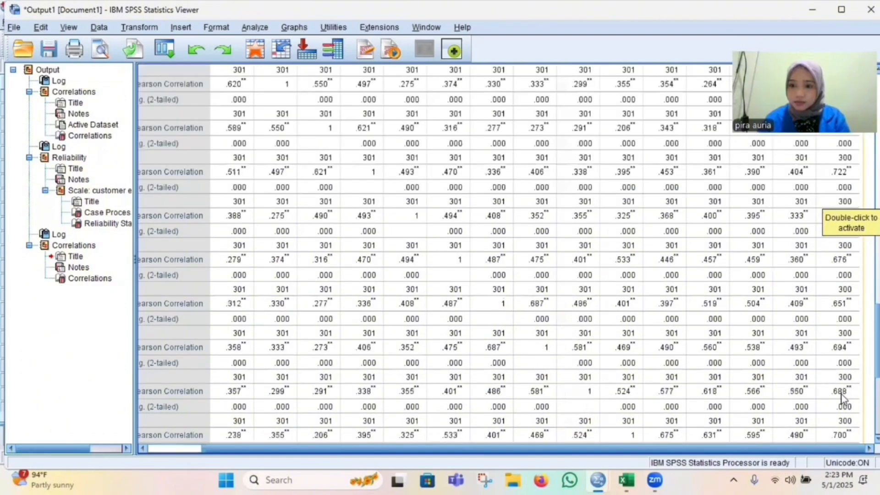
scroll(843, 398, "down", 3)
scroll(841, 408, "down", 5)
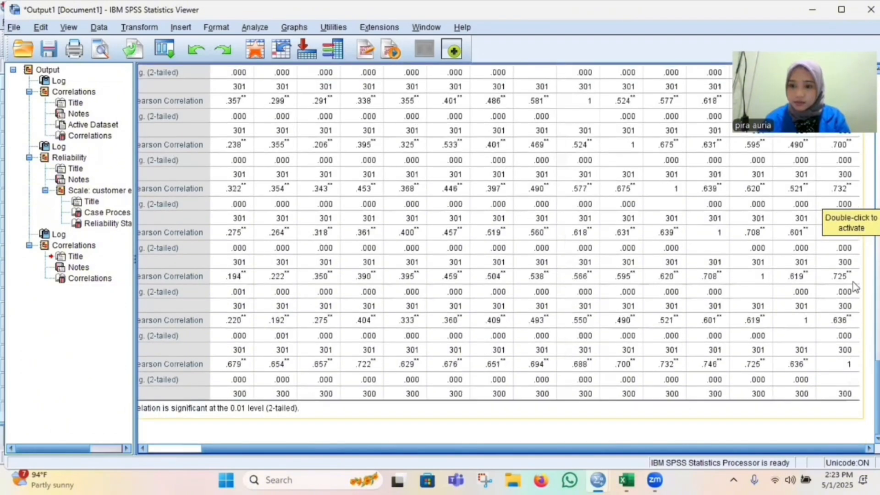
scroll(833, 360, "up", 8)
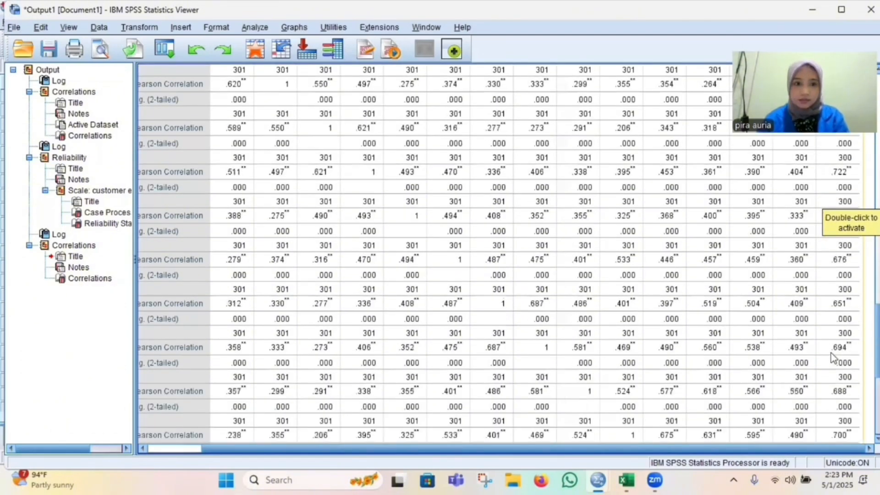
scroll(414, 99, "up", 8)
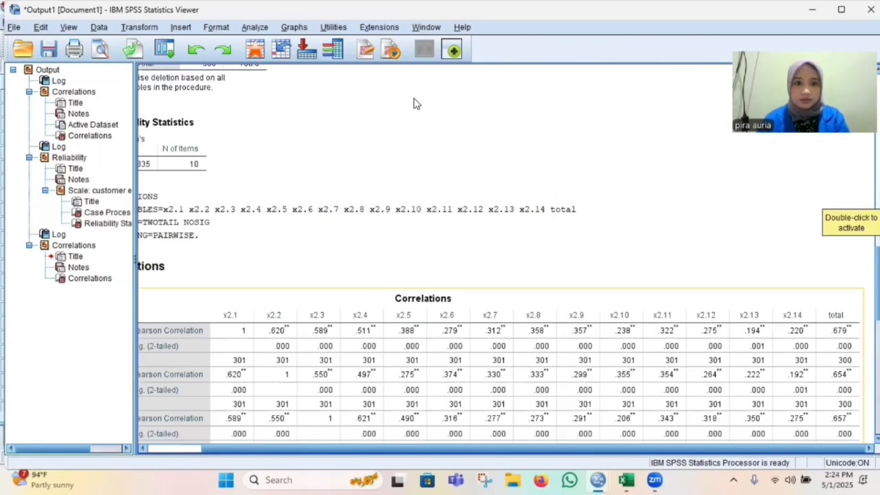
scroll(525, 43, "up", 3)
Return to the data set, start a reliability analysis and add all variables, x2.1 through x2.14 and total, as its items
left_click(524, 44)
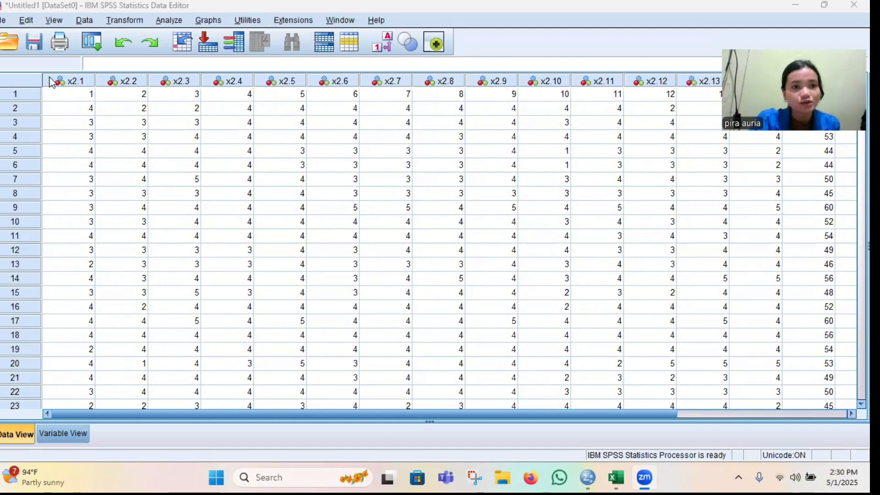
left_click(165, 21)
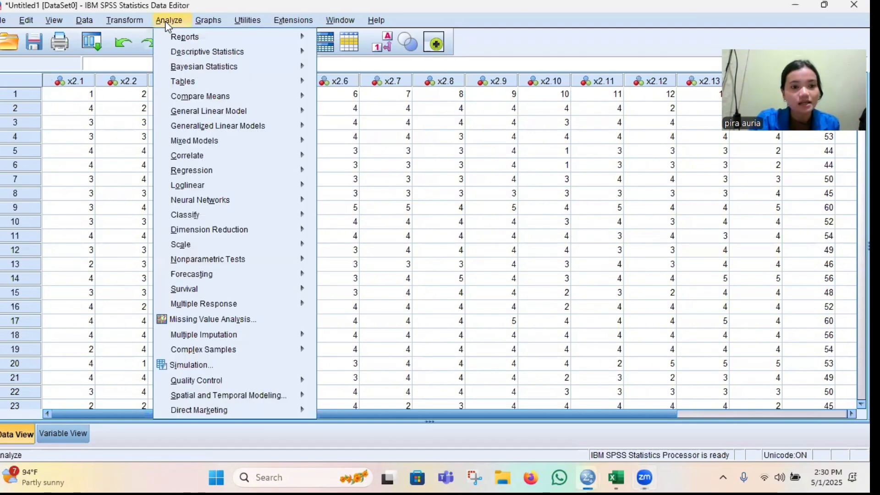
mouse_move(170, 21)
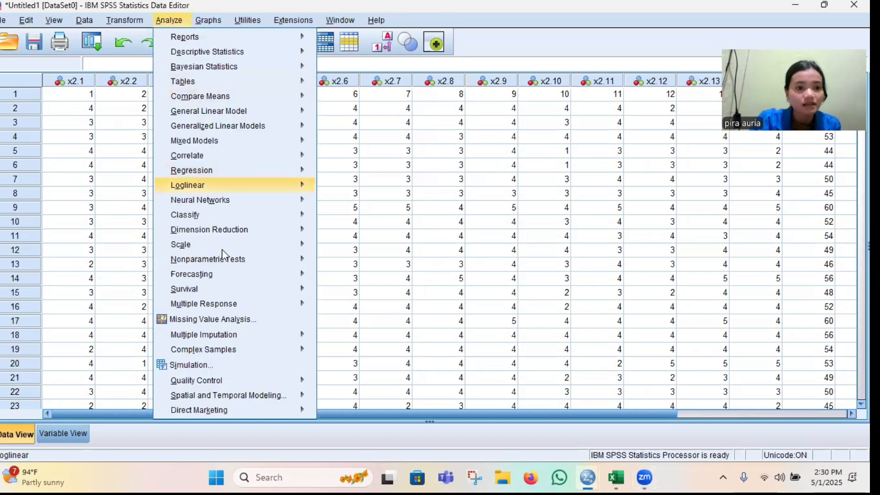
mouse_move(222, 247)
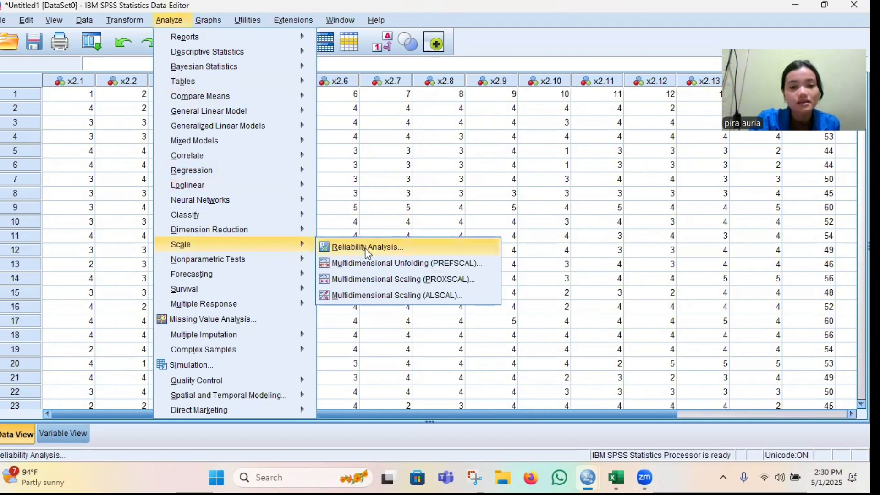
left_click(366, 248)
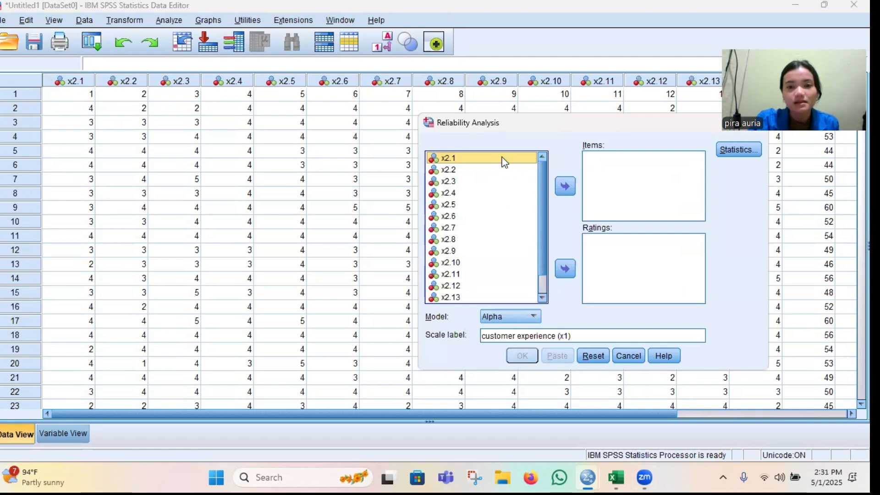
key("ctrl+a")
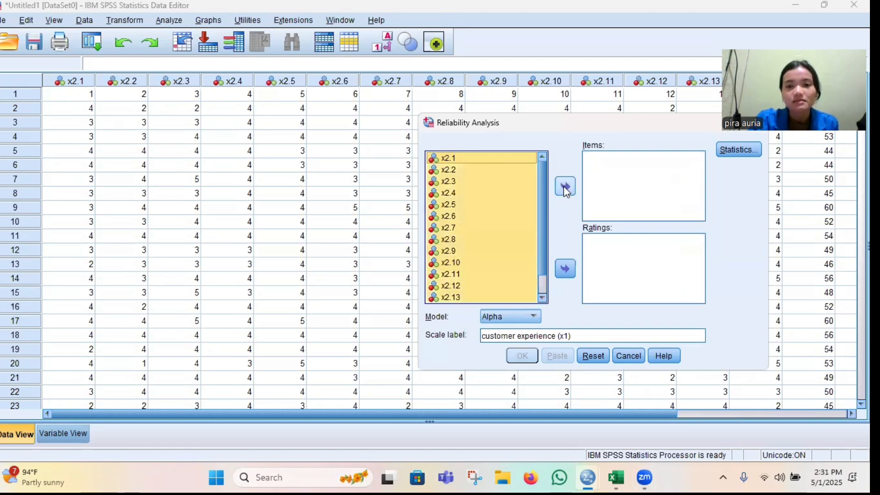
left_click(565, 187)
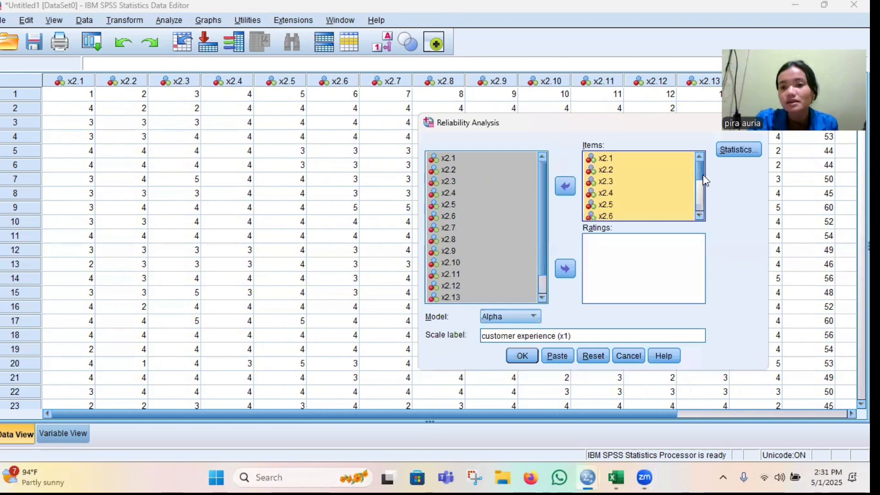
Remove the total variable from the reliability analysis items
left_click(703, 203)
scroll(683, 221, "down", 2)
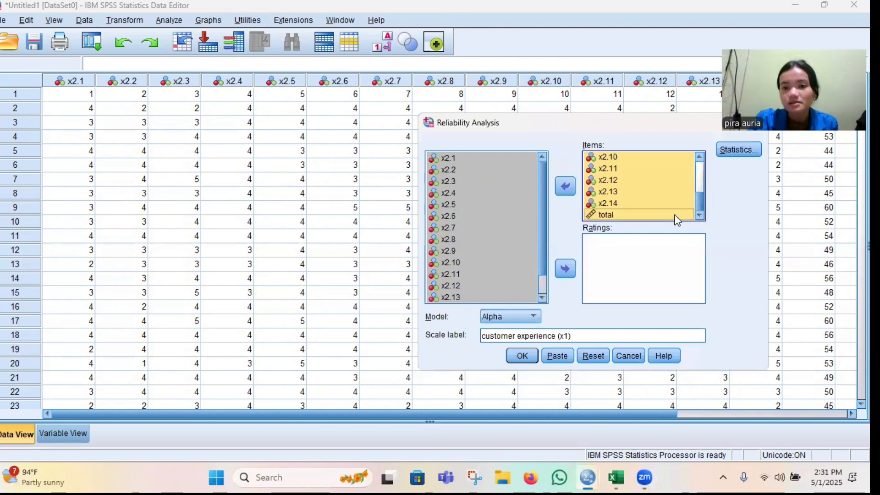
left_click(677, 214)
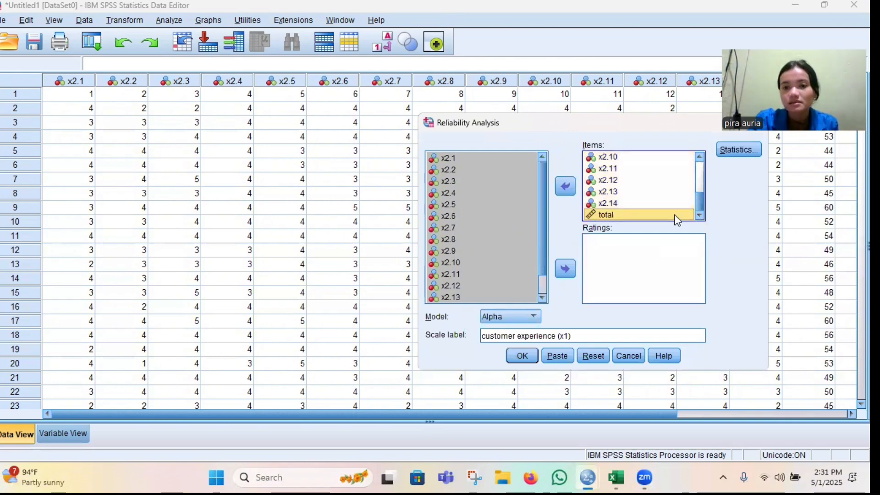
double_click(677, 216)
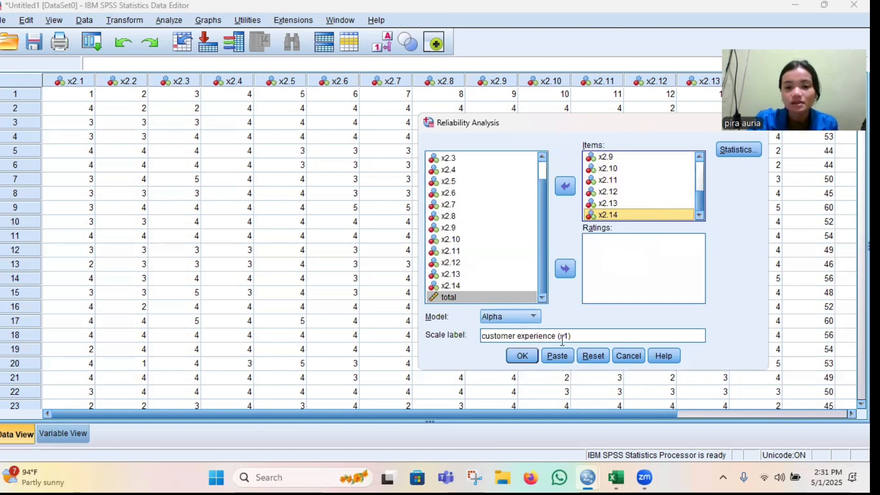
Set the scale label to CRM (X2) and run the reliability analysis with the Alpha model
left_click(580, 338)
key("BackSpace")
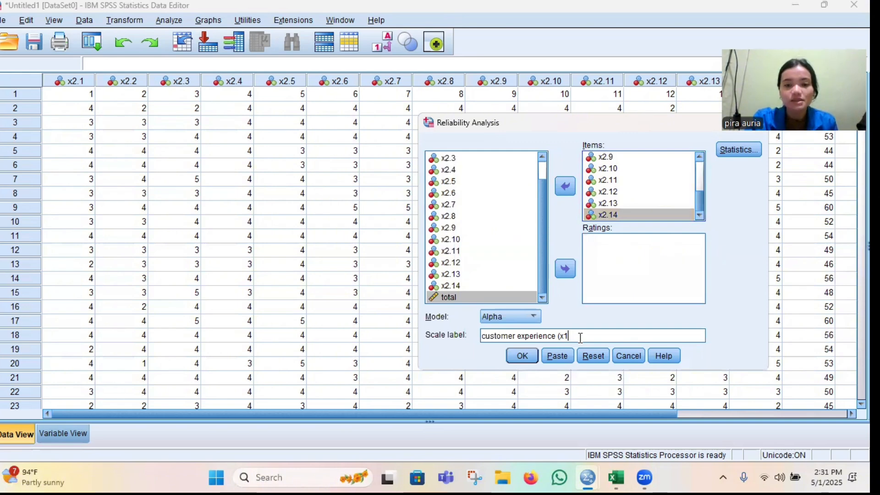
key("ctrl+a")
key("BackSpace")
type("cr")
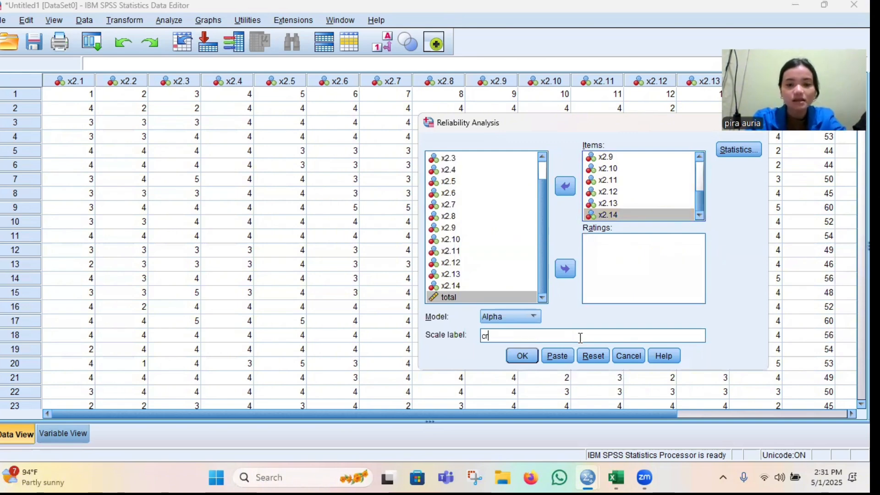
key("BackSpace")
key("BackSpace")
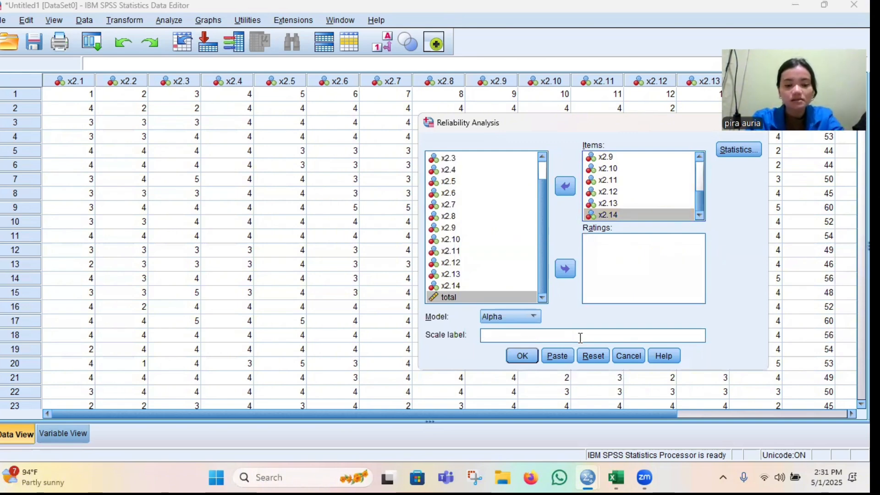
type("CRM")
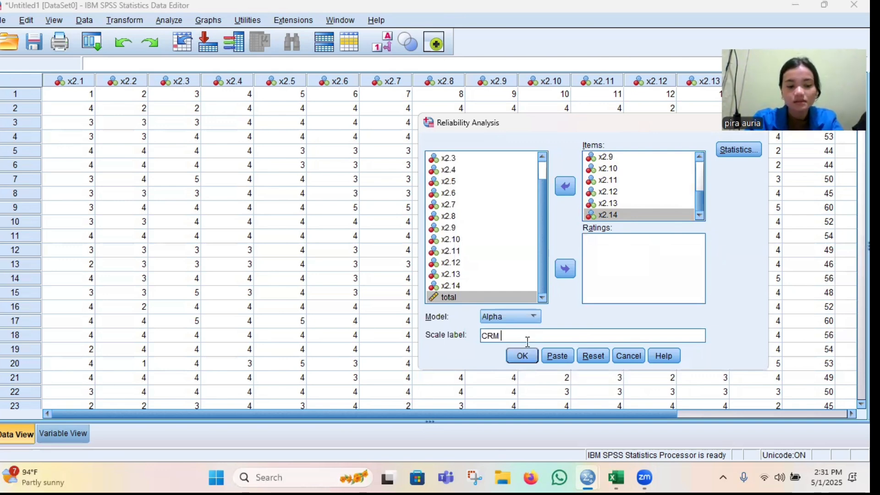
type(" (")
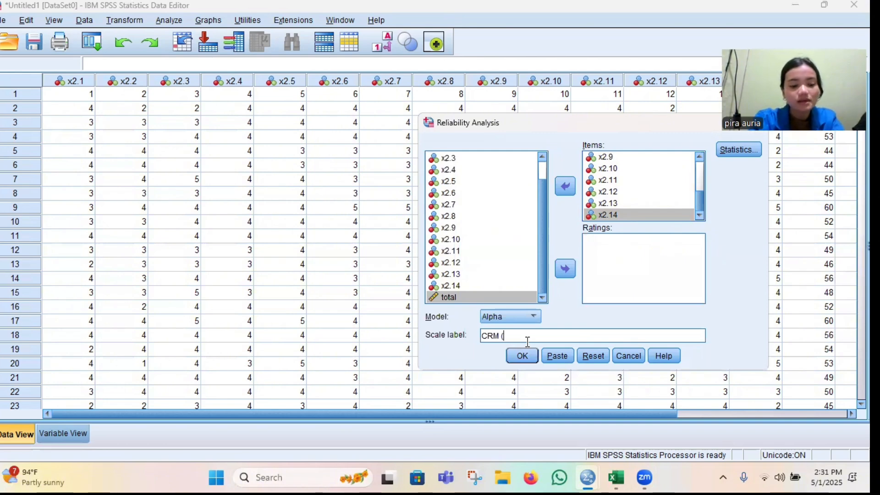
type("X")
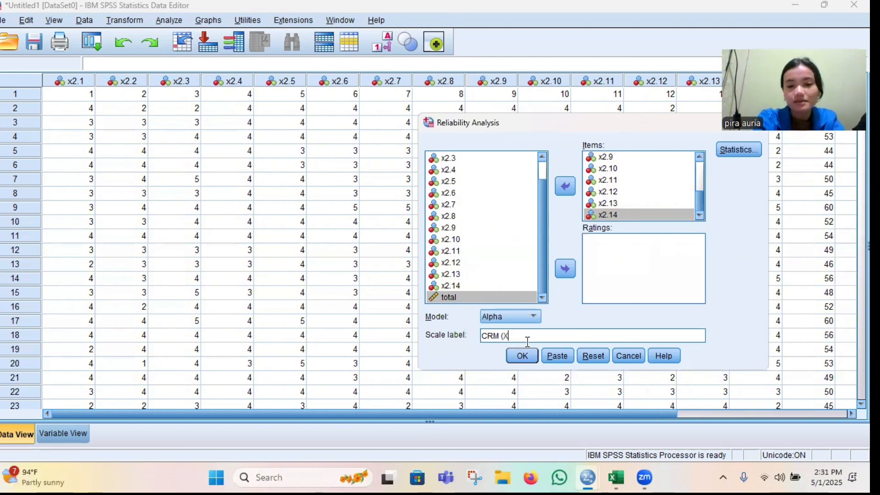
type("2)")
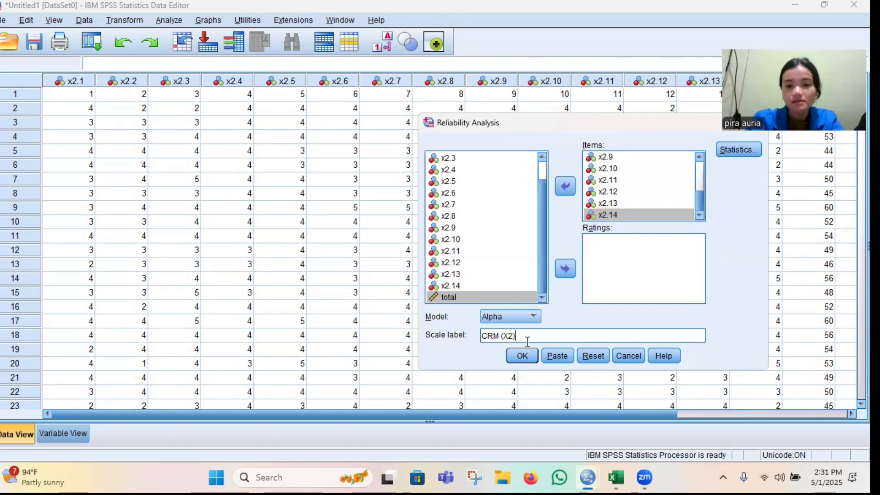
left_click(523, 348)
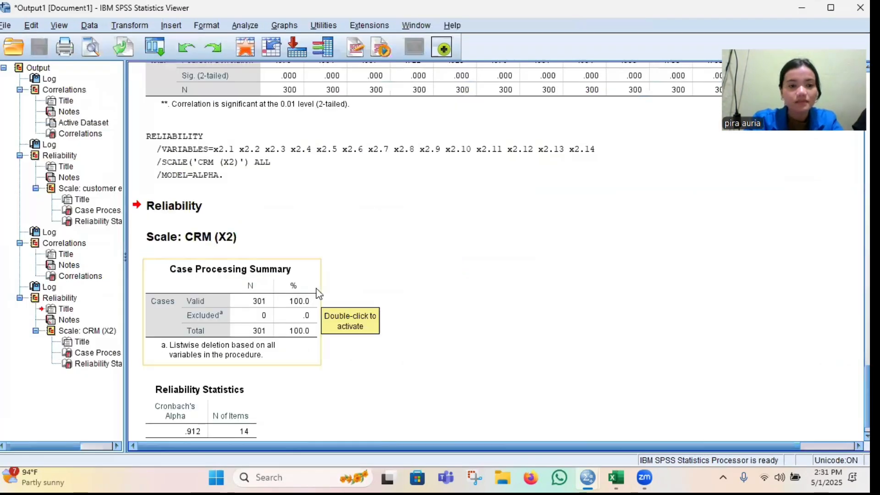
Examine Cronbach's Alpha and the number of items in the Reliability Statistics table for the CRM (X2) scale
scroll(366, 293, "down", 1)
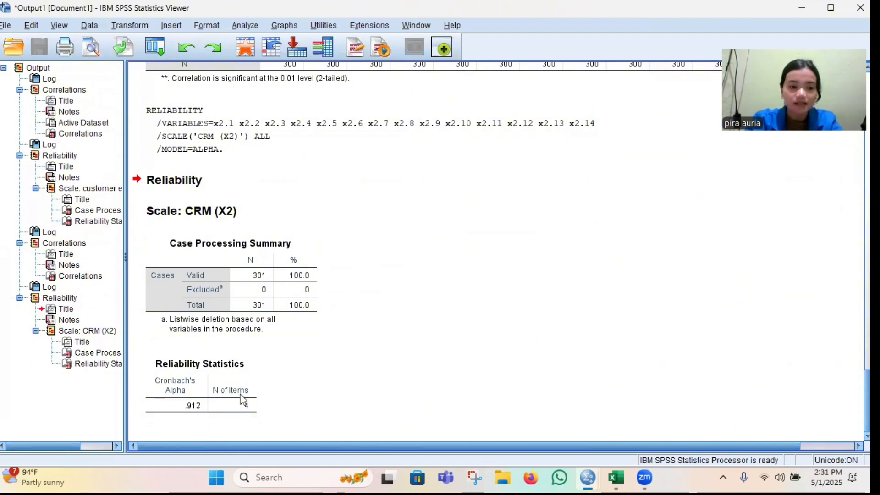
left_click(195, 415)
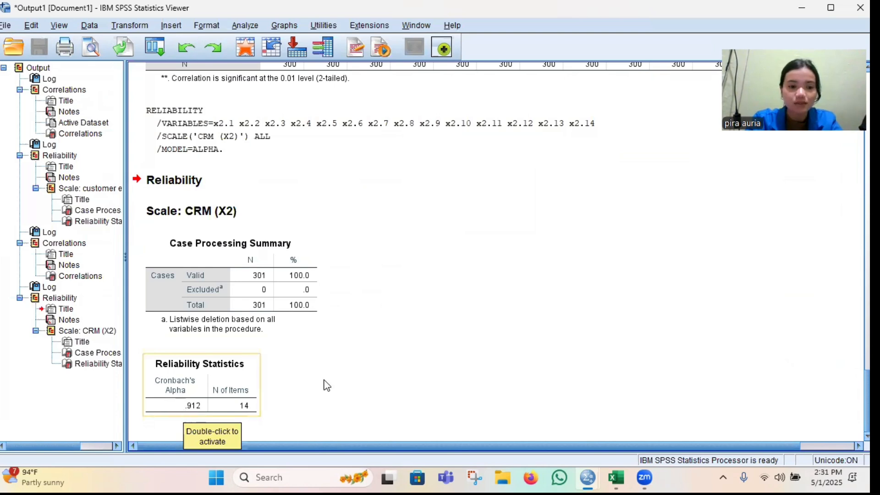
left_click(365, 376)
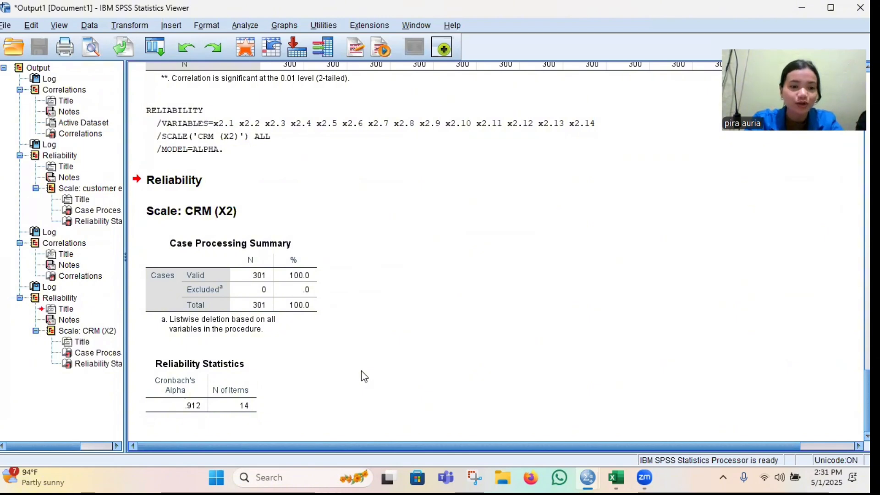
left_click(204, 380)
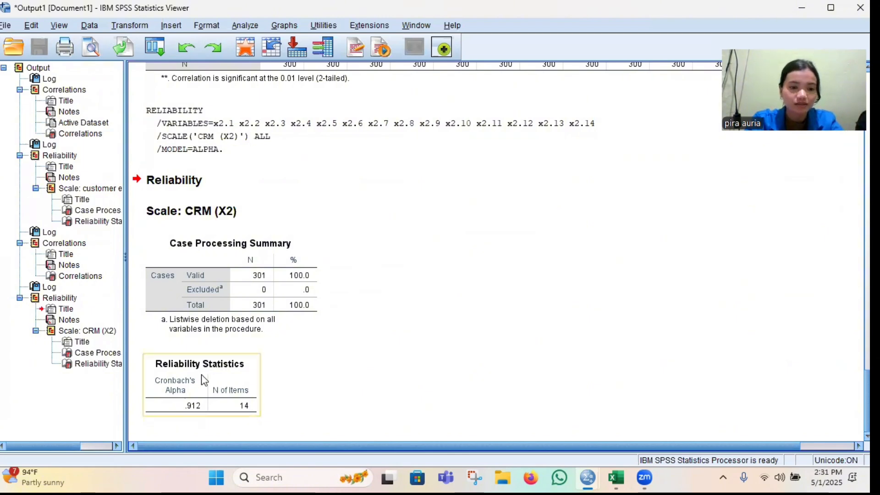
left_click(319, 385)
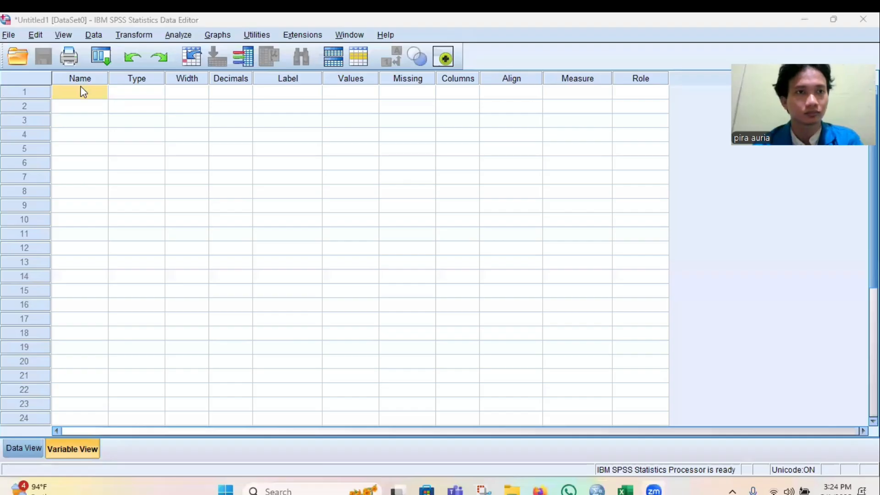
Define nine variables named Y1 through Y9 in the first nine rows of the empty variable list
left_click(83, 92)
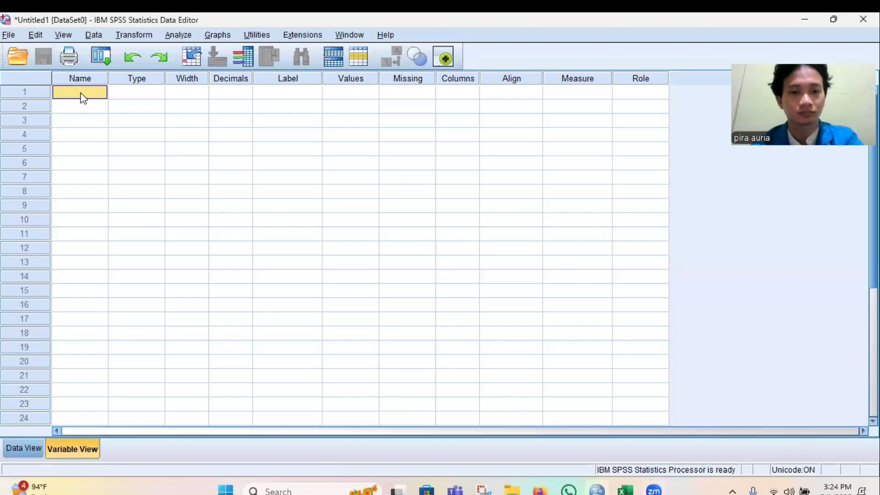
type("Y1")
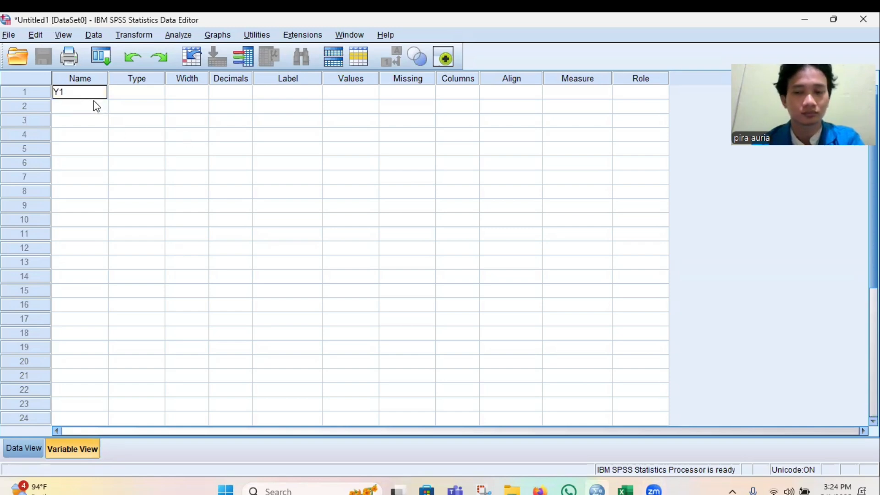
left_click(96, 107)
type("Y2")
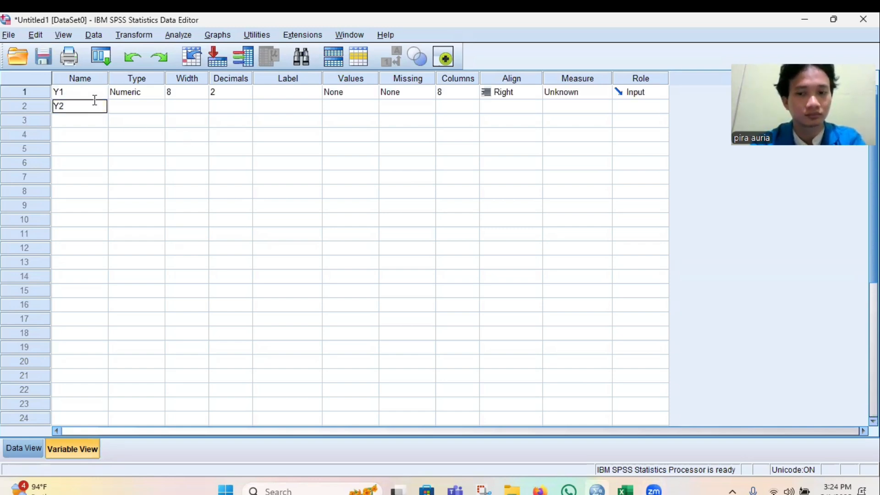
key("Return")
type("Y3")
key("Return")
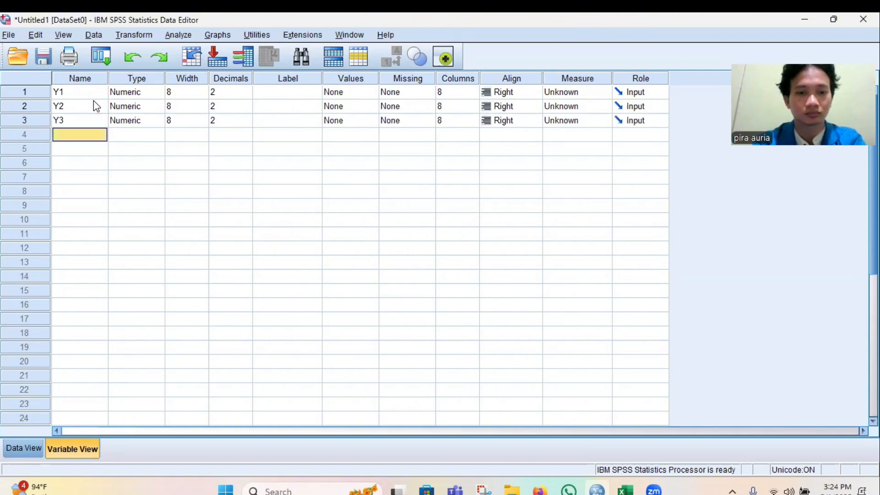
type("Y4")
key("Return")
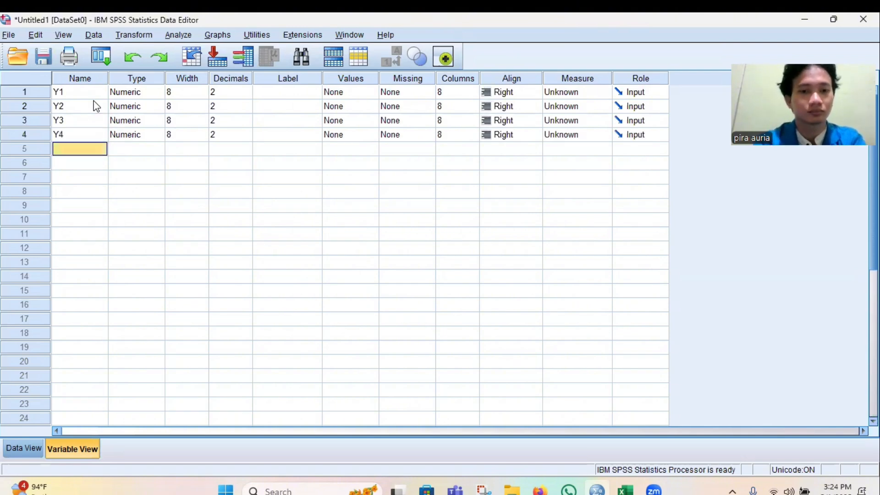
type("Y5")
key("Return")
type("Y6")
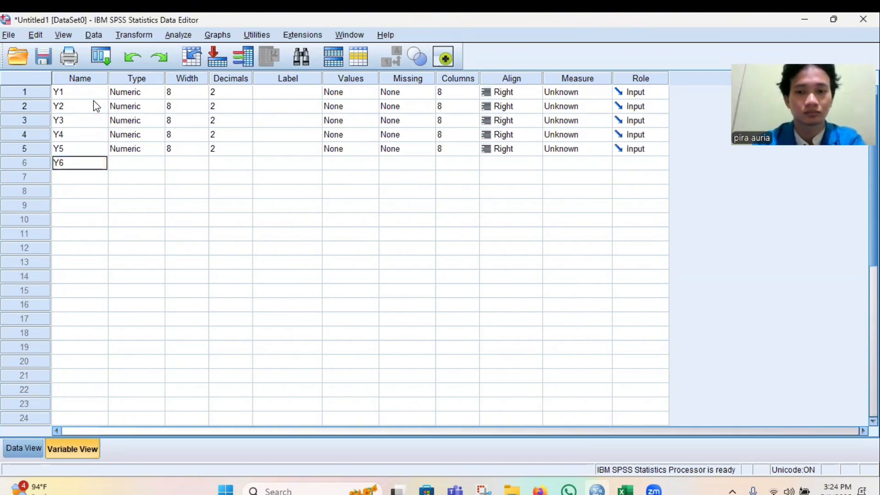
key("Return")
type("Y7")
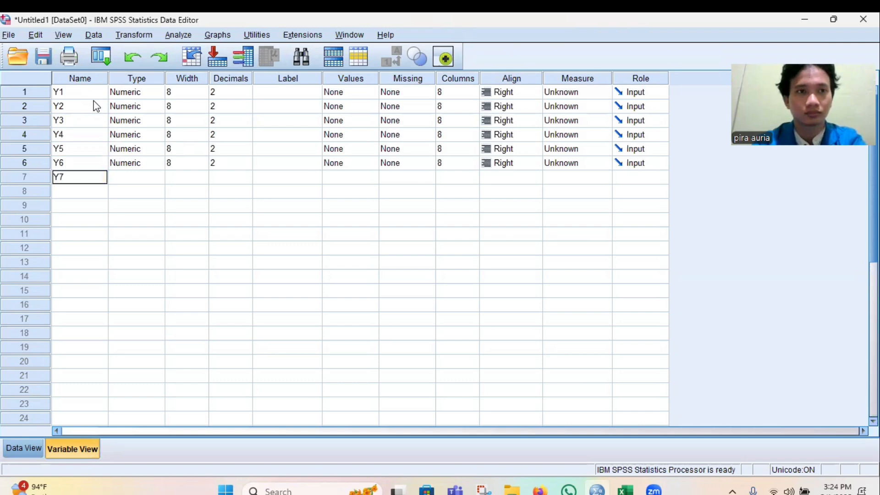
key("Return")
type("Y")
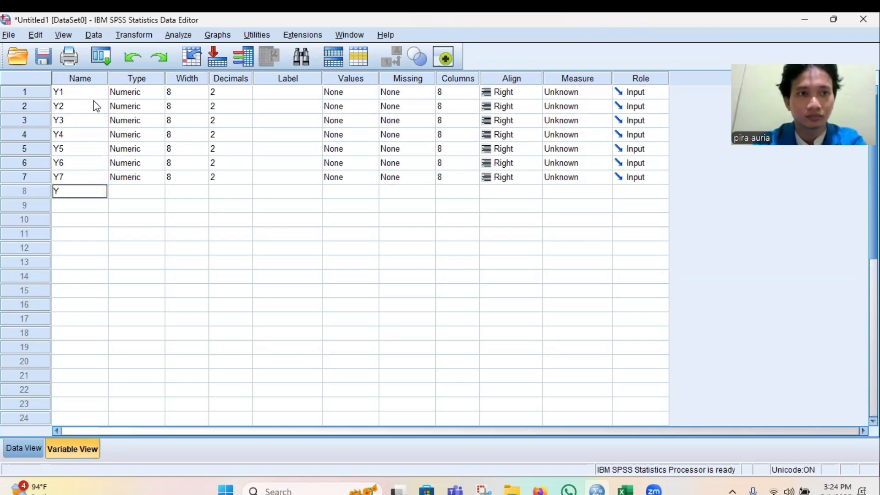
type("8")
key("Return")
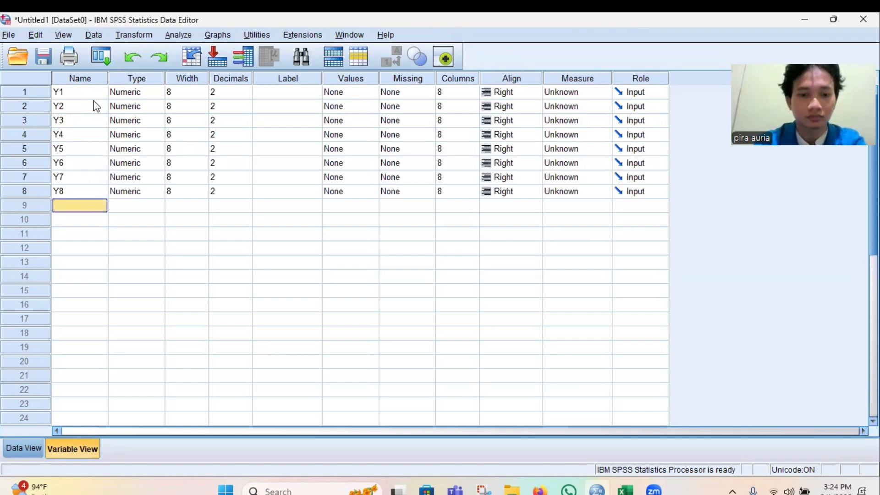
type("Y9")
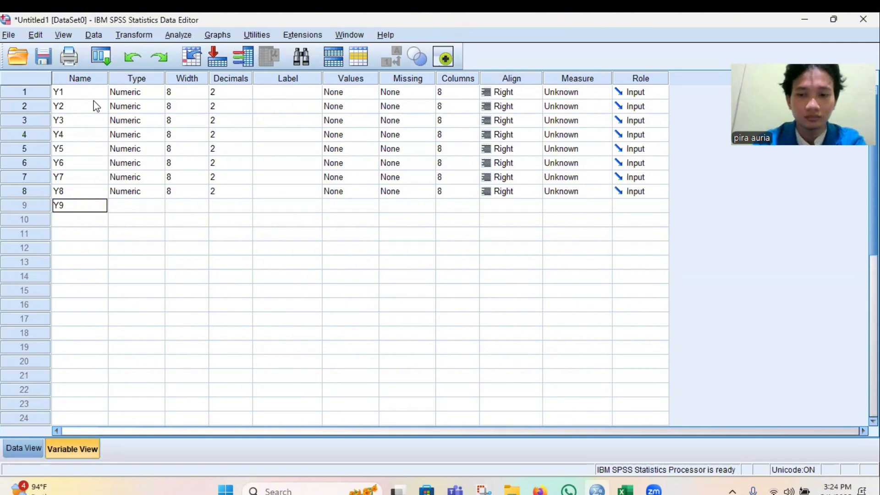
key("Return")
Define variables named Y10 and Y11 in rows 10 and 11 of the variable list
type("Y")
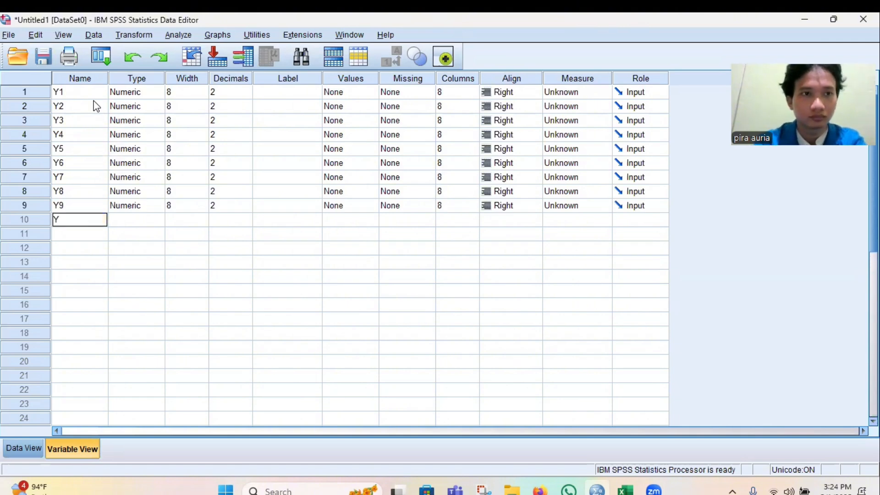
type("2")
key("BackSpace")
type("1")
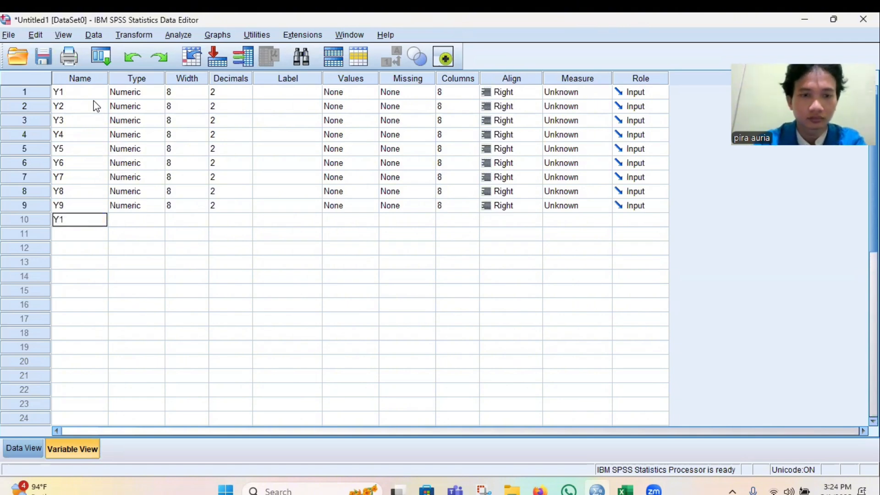
type("0")
key("Return")
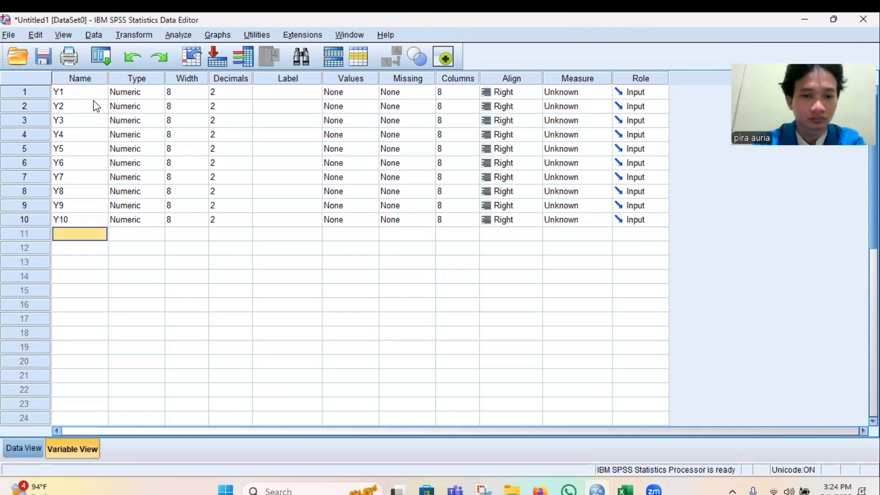
type("Y1")
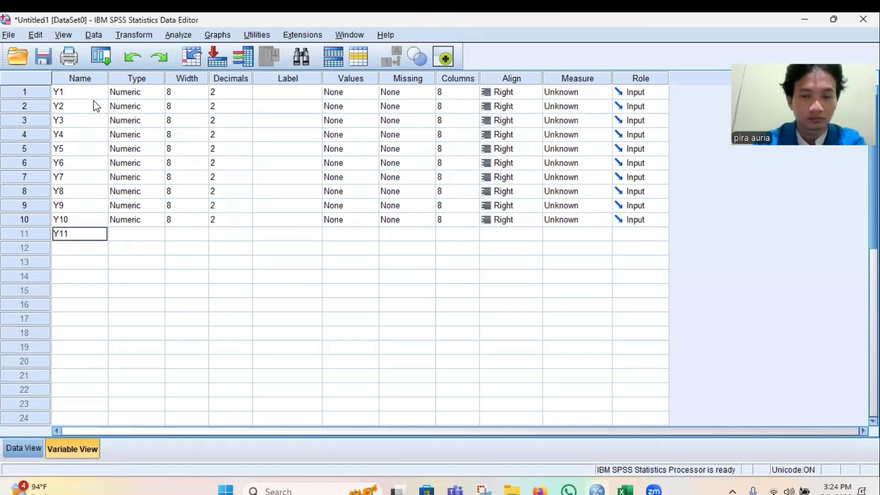
type("1")
key("Return")
type("12")
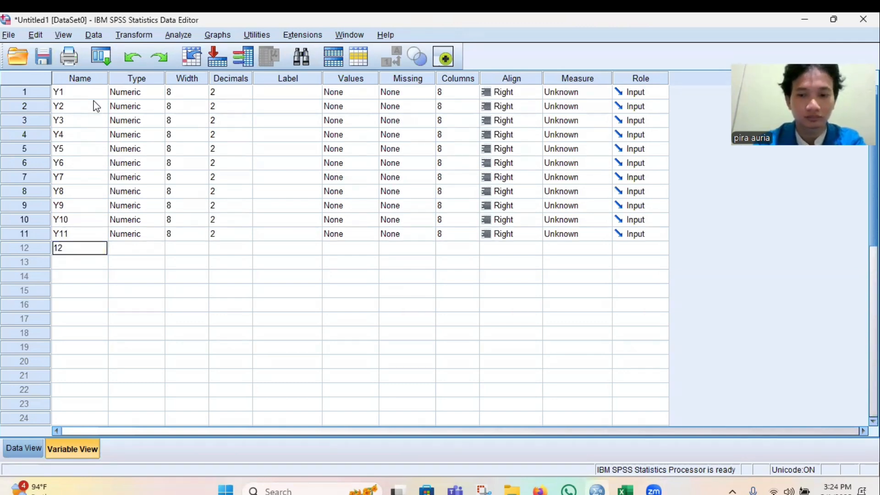
key("Return")
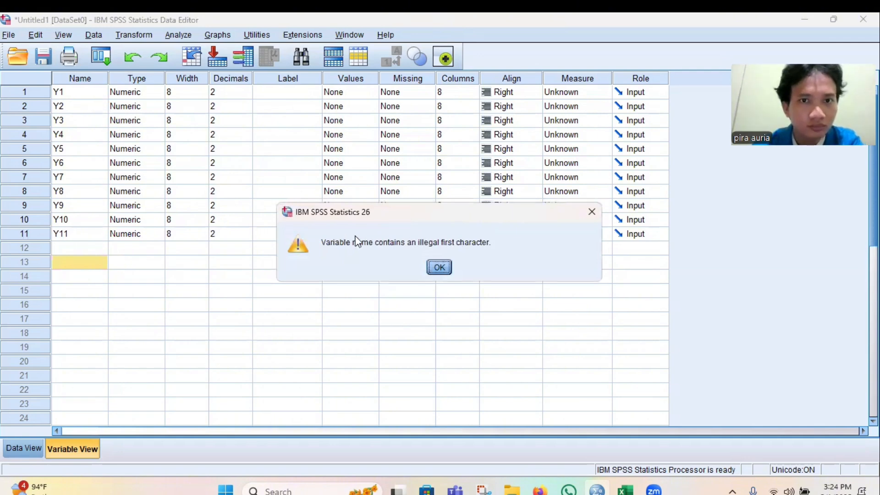
left_click(443, 269)
Define variables named Y12 and Y13 in rows 12 and 13 of the variable list
left_click(81, 248)
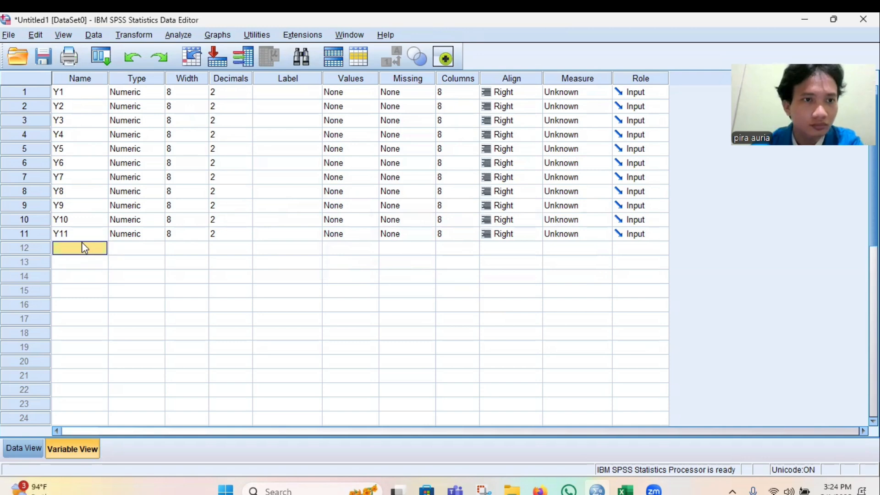
type("Y")
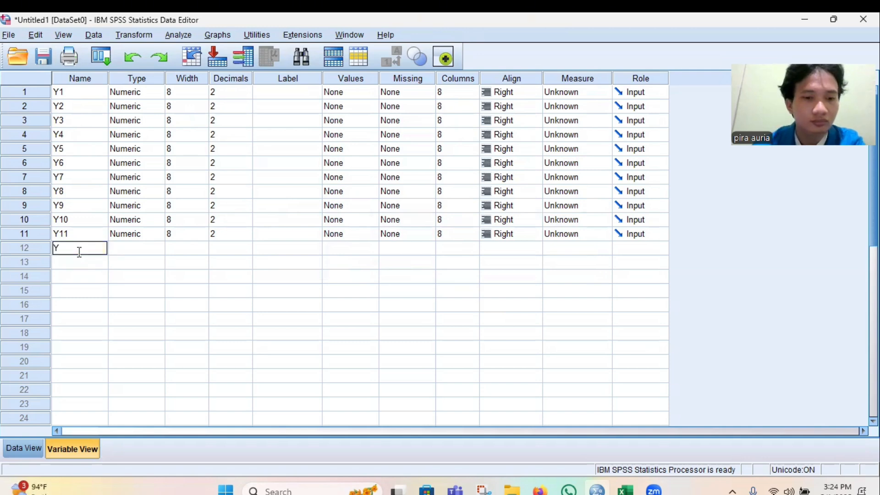
type("12")
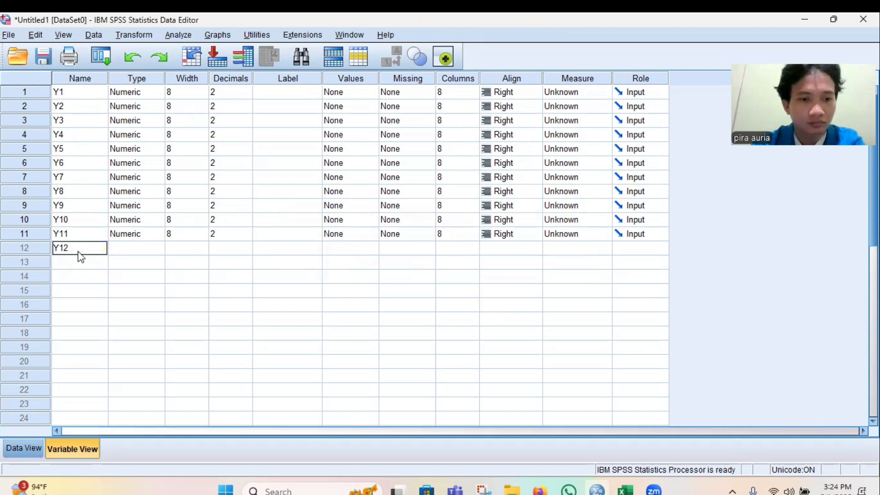
key("Return")
type("Y")
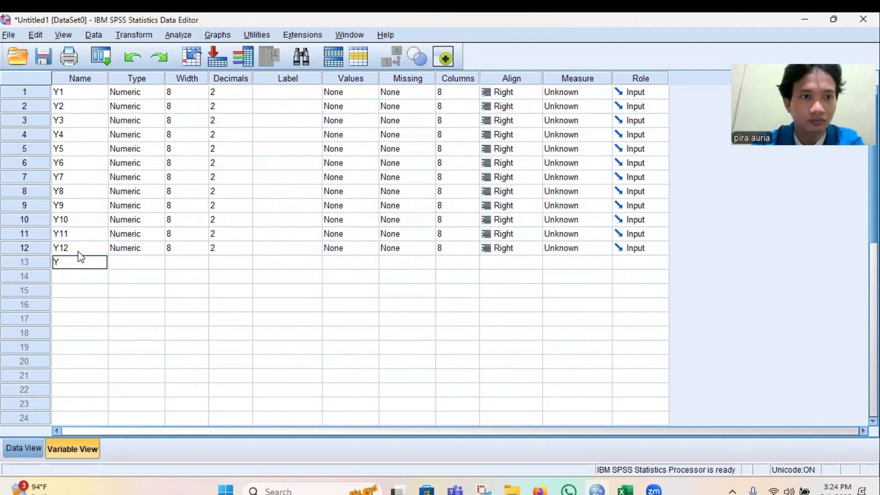
type("13")
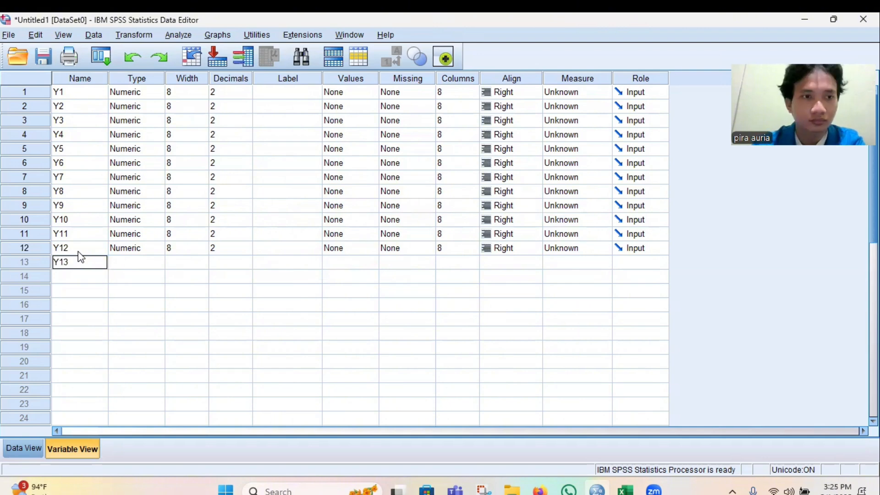
Add a variable named TOTAL in row 14, directly below the Y items
left_click(83, 280)
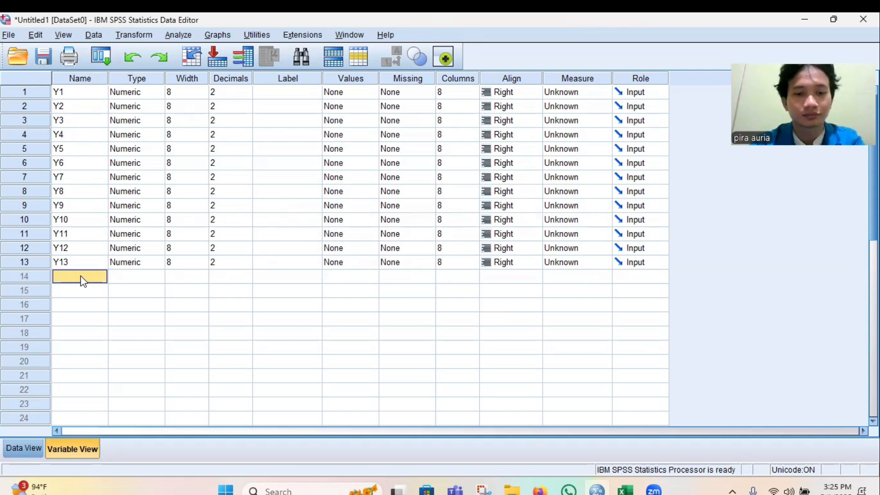
type("T")
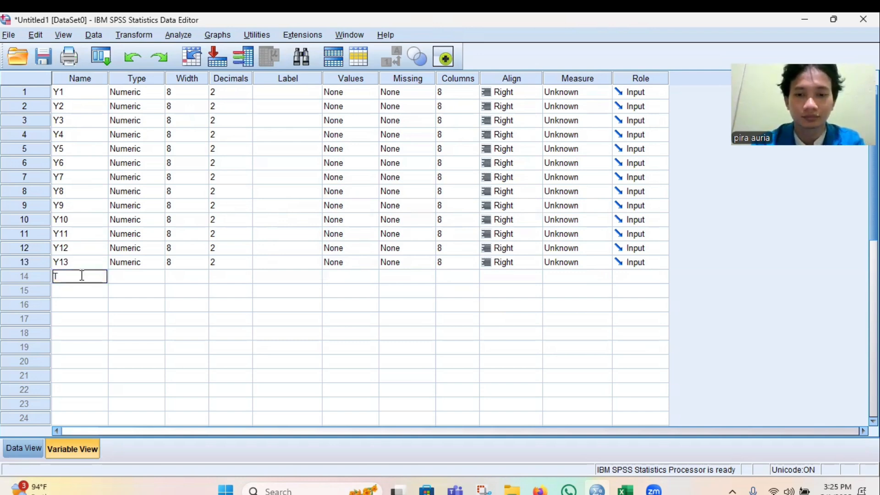
type("OT")
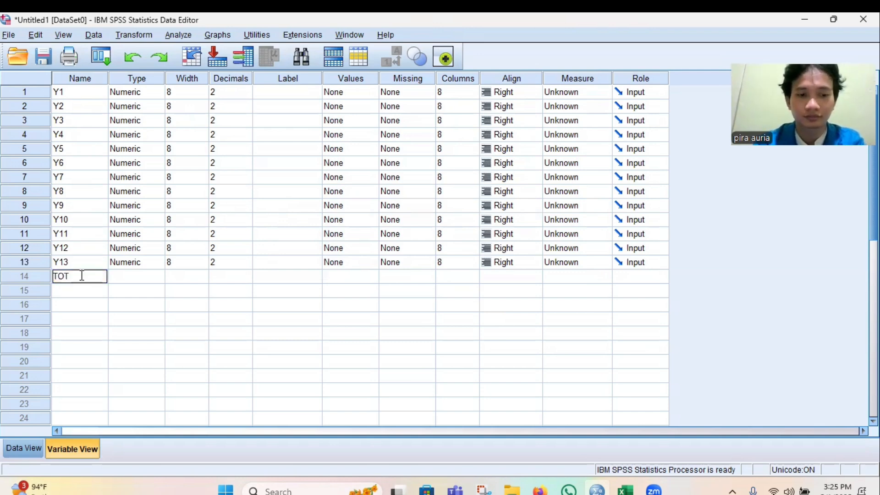
type("AL")
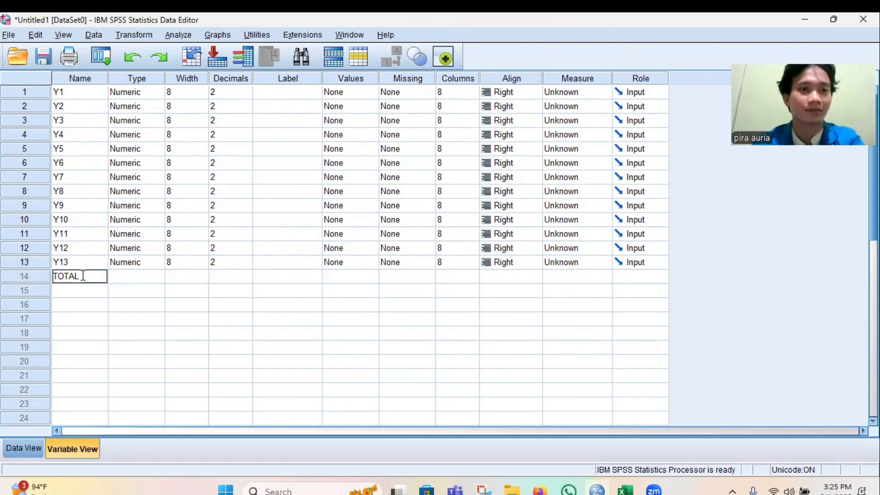
key("Return")
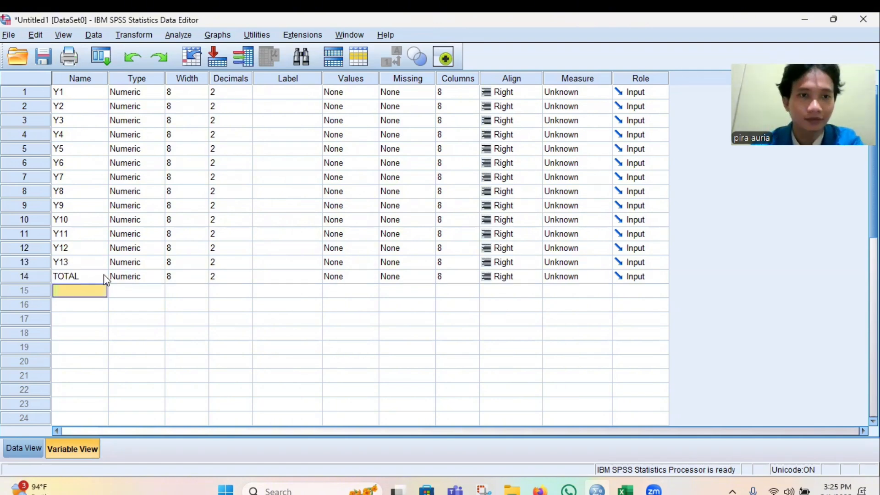
Set the number of decimals for variable Y1 to 0
left_click(229, 92)
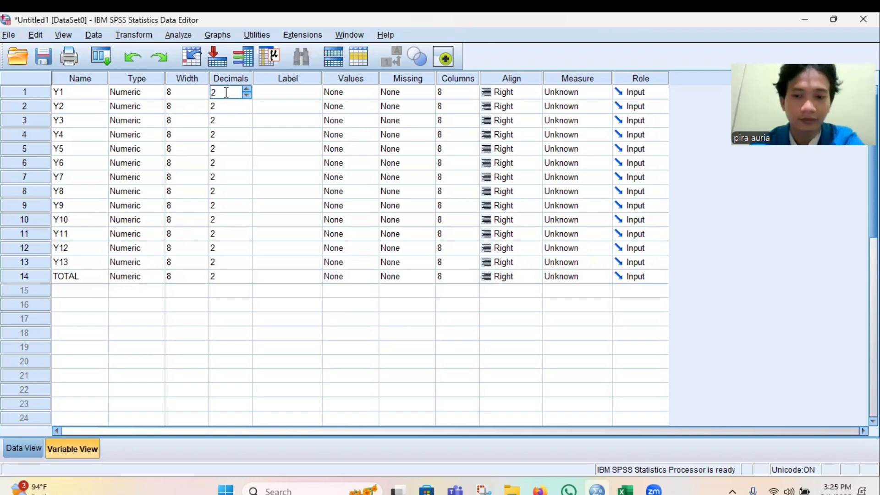
key("BackSpace")
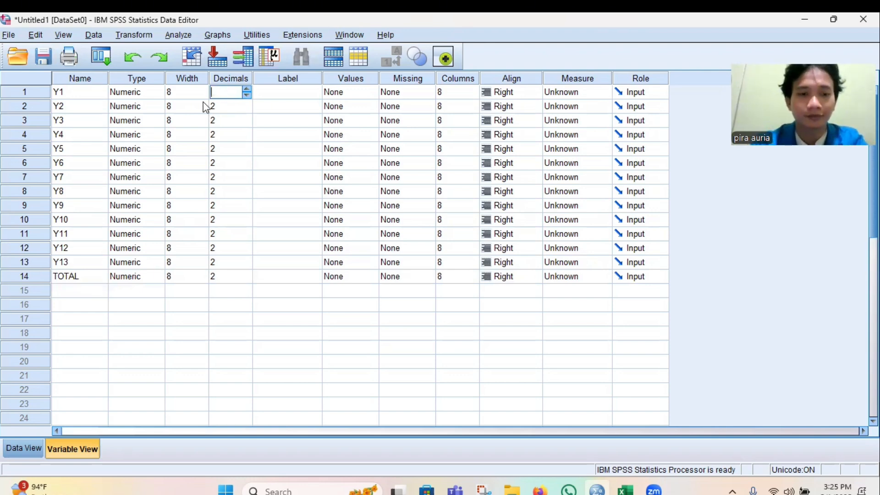
type("0")
left_click(223, 103)
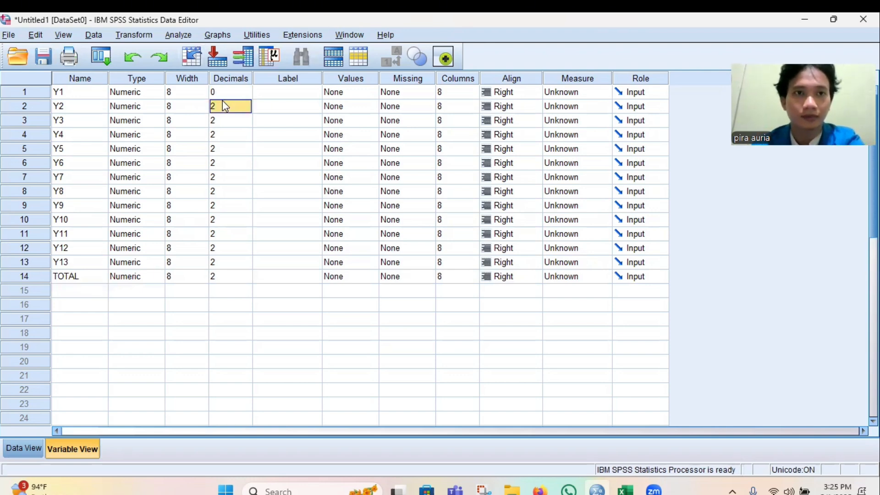
left_click(224, 108)
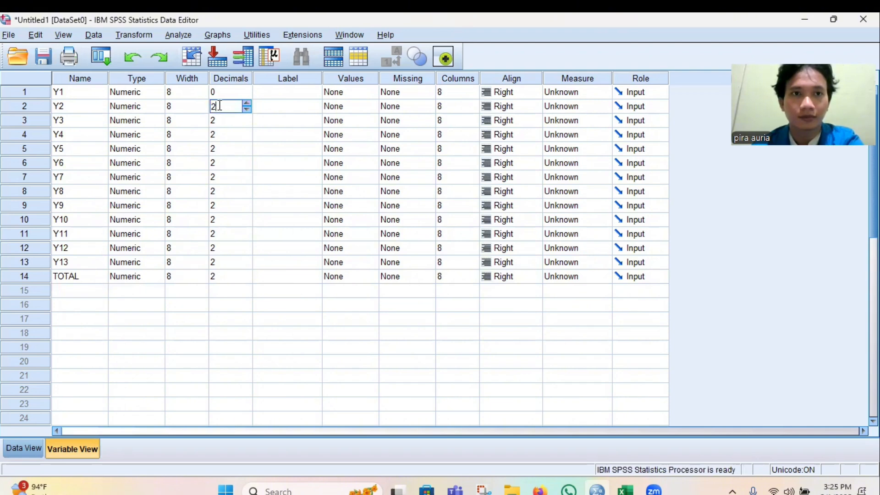
type("0")
key("BackSpace")
key("BackSpace")
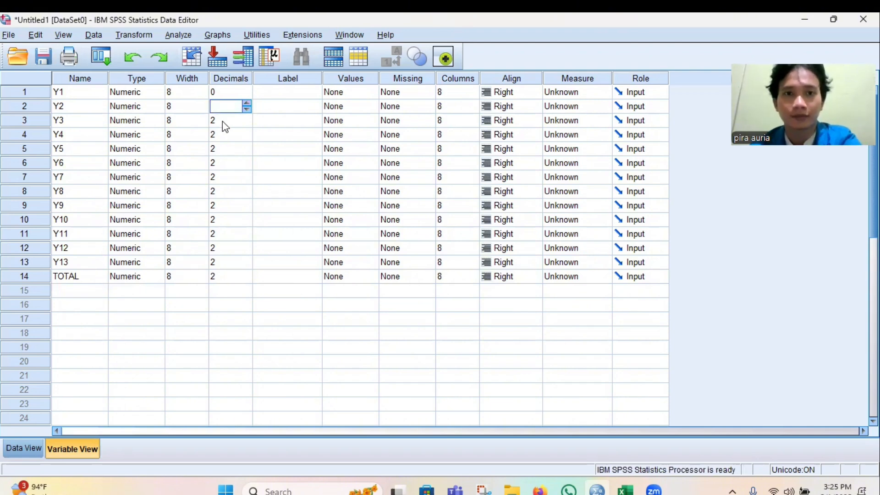
left_click(222, 121)
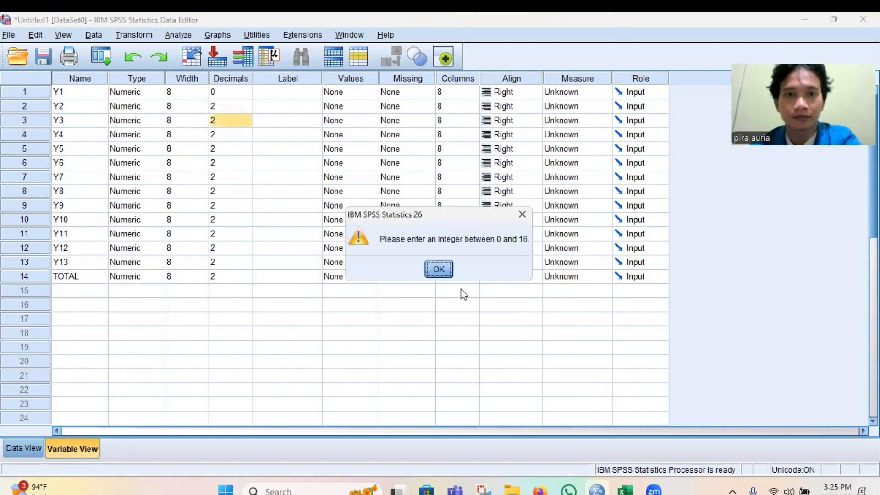
left_click(439, 269)
Set the number of decimals to 0 for variables Y3, Y4 and Y5
left_click(226, 118)
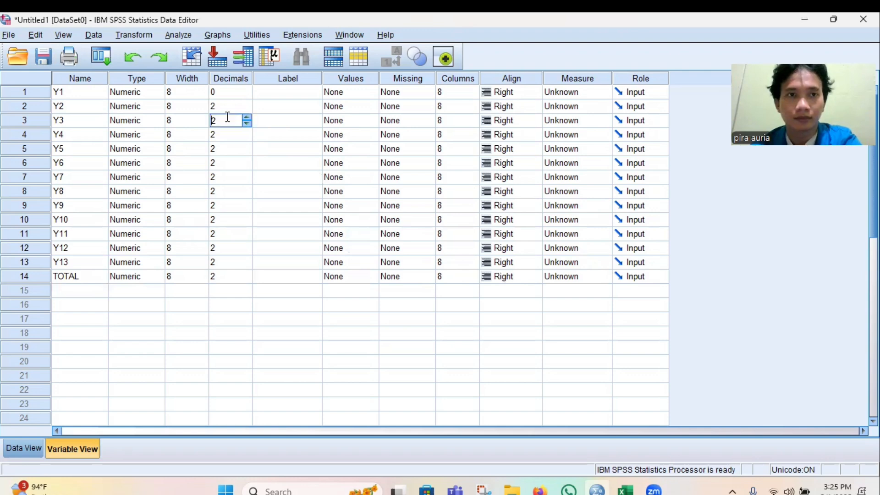
key("BackSpace")
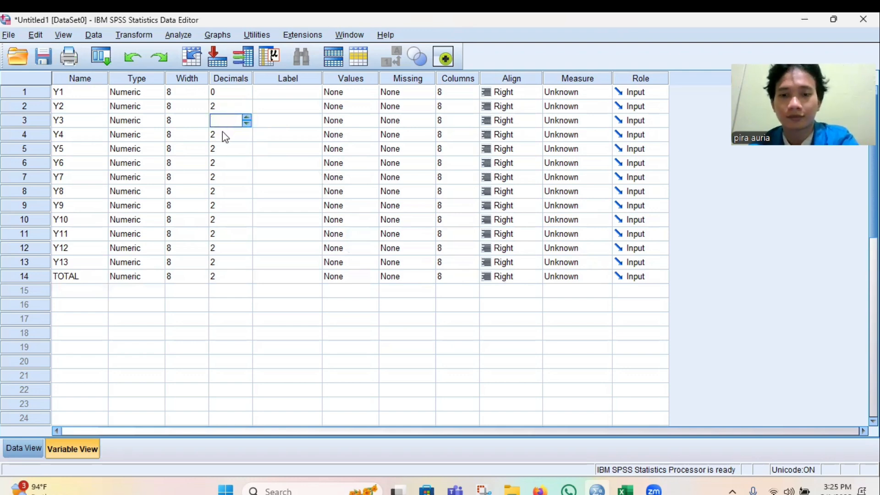
left_click(232, 135)
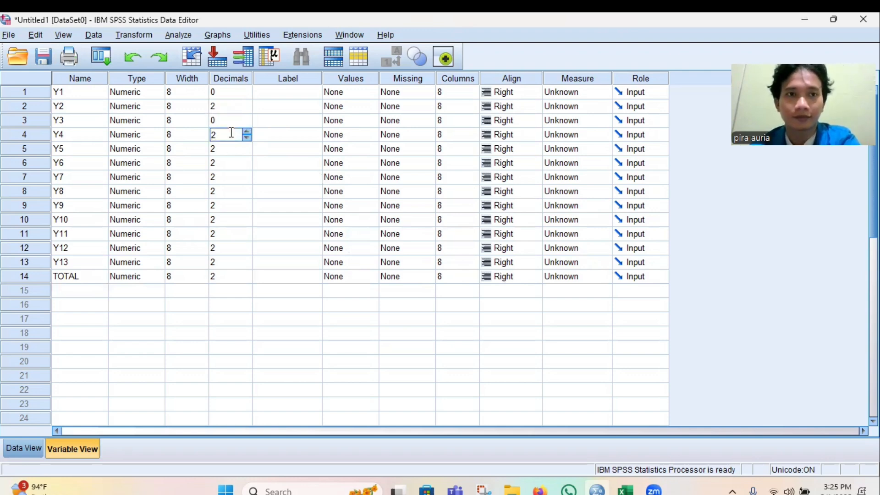
key("BackSpace")
type("0")
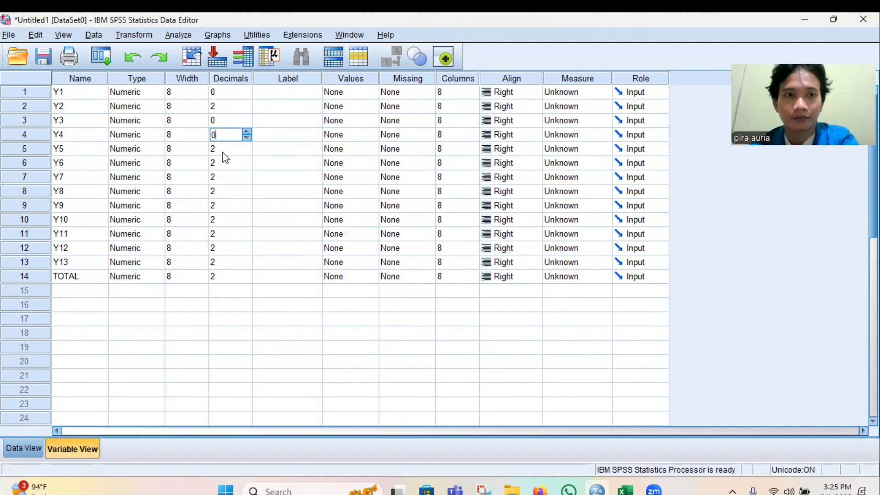
left_click(224, 148)
key("BackSpace")
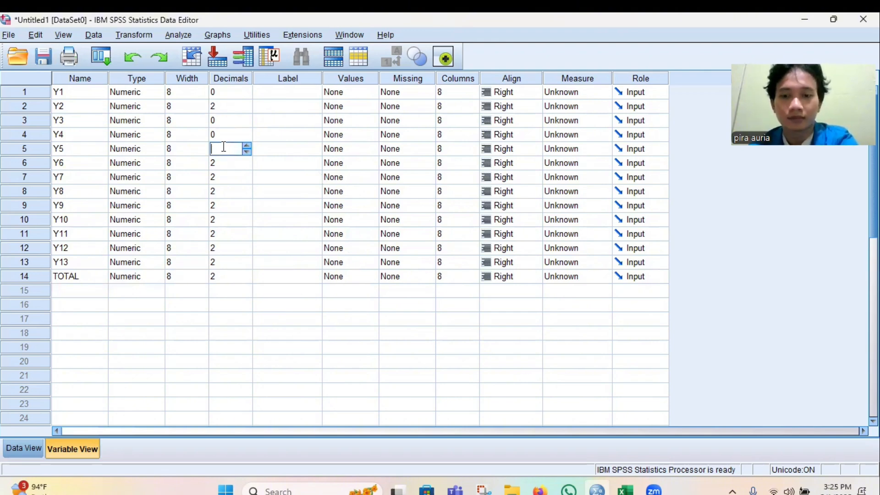
type("0")
Set the number of decimals to 0 for variables Y6, Y7 and Y8
left_click(222, 161)
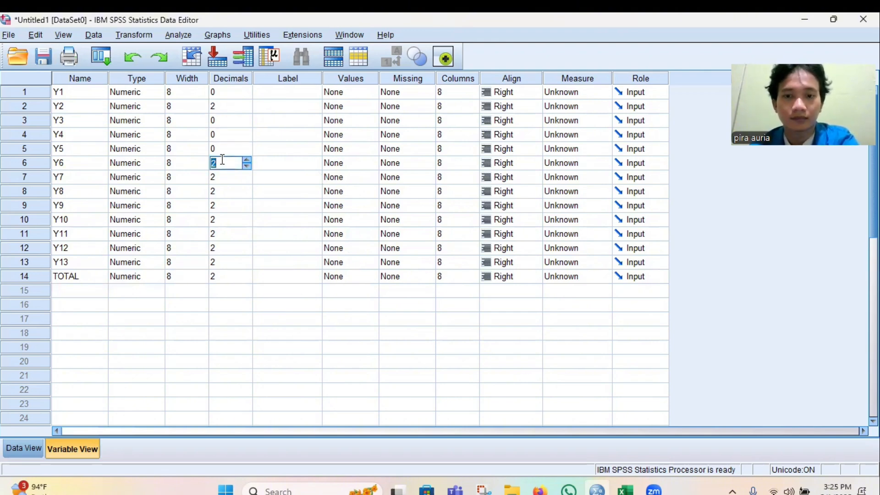
type("0")
left_click(216, 175)
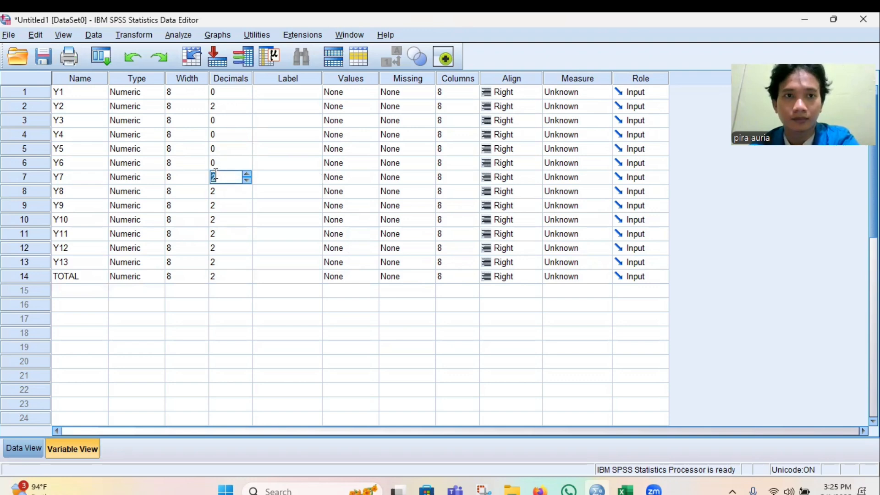
type("0")
left_click(216, 189)
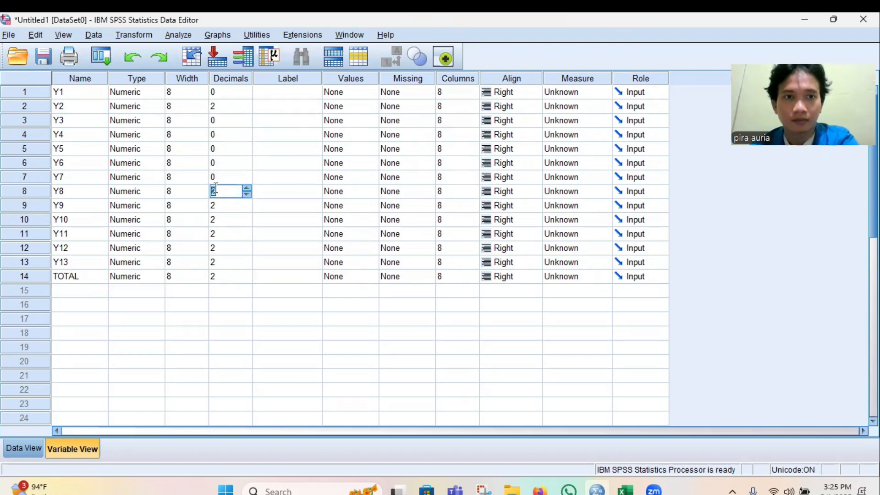
type("0")
Set the number of decimals to 0 for variables Y9, Y10 and Y11
left_click(215, 204)
type("0")
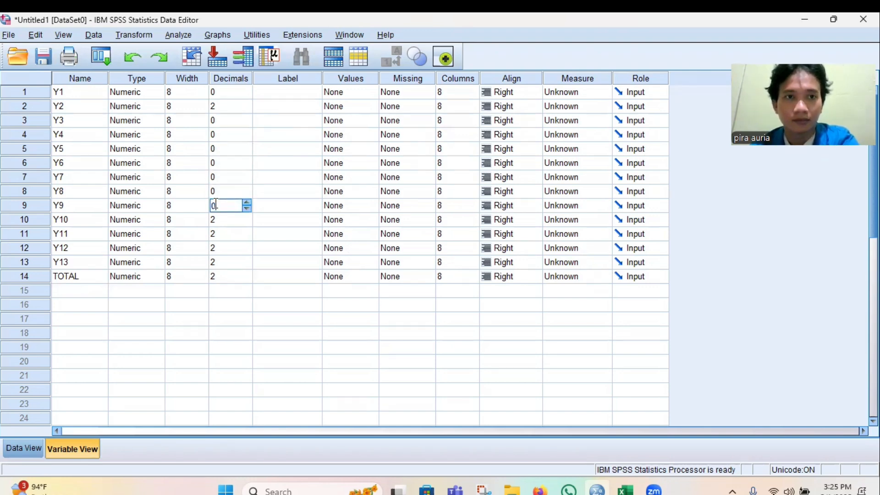
left_click(215, 218)
type("0")
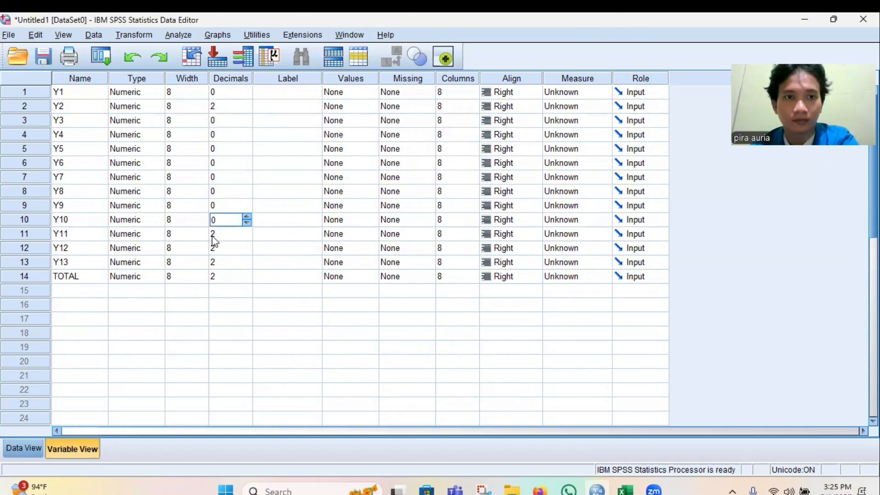
left_click(215, 233)
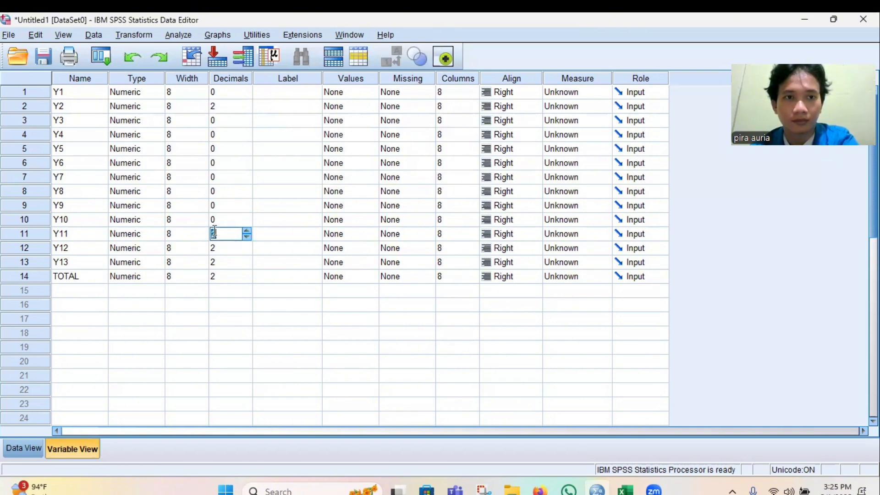
type("0")
Set the number of decimals to 0 for variables Y12, Y13 and TOTAL
left_click(215, 246)
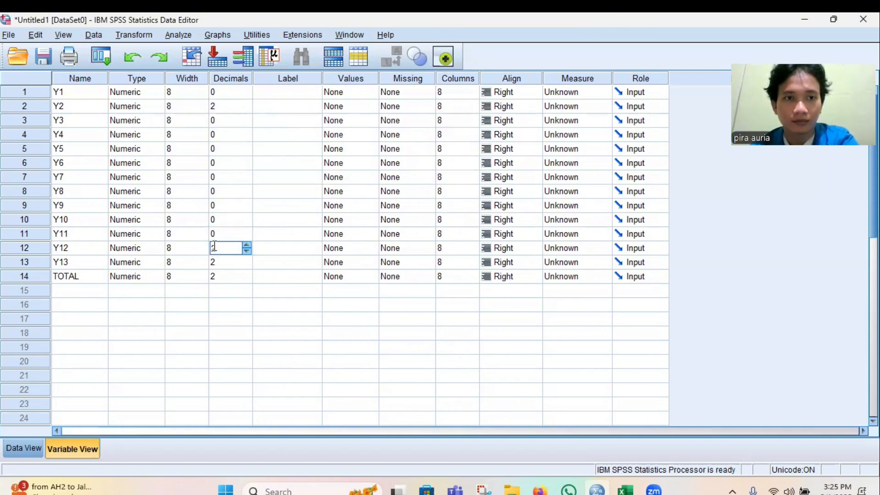
type("0")
left_click(215, 260)
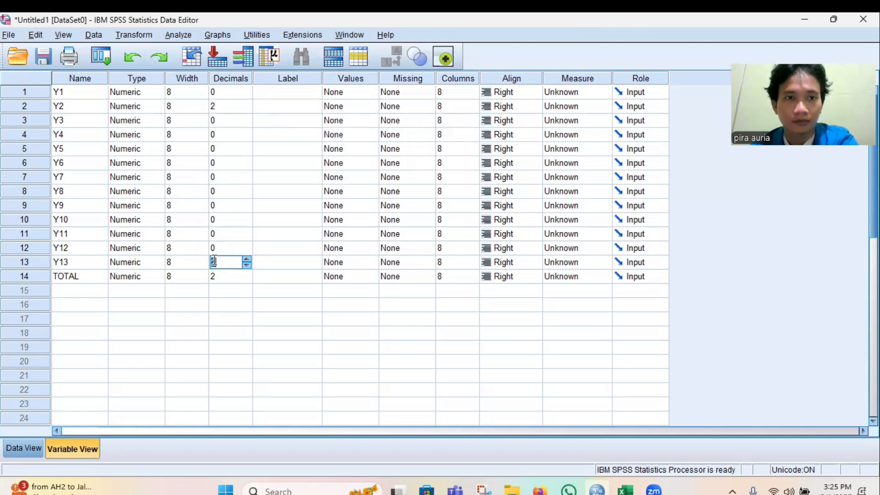
type("0")
left_click(213, 276)
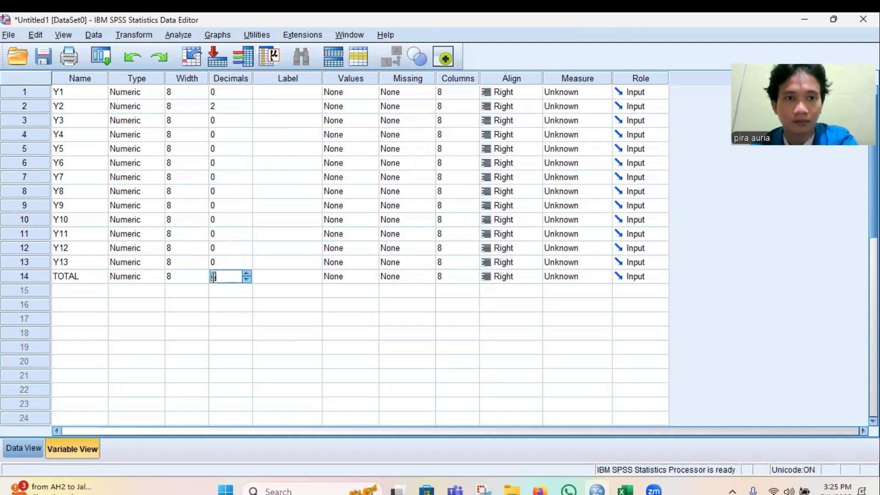
type("0")
left_click(215, 320)
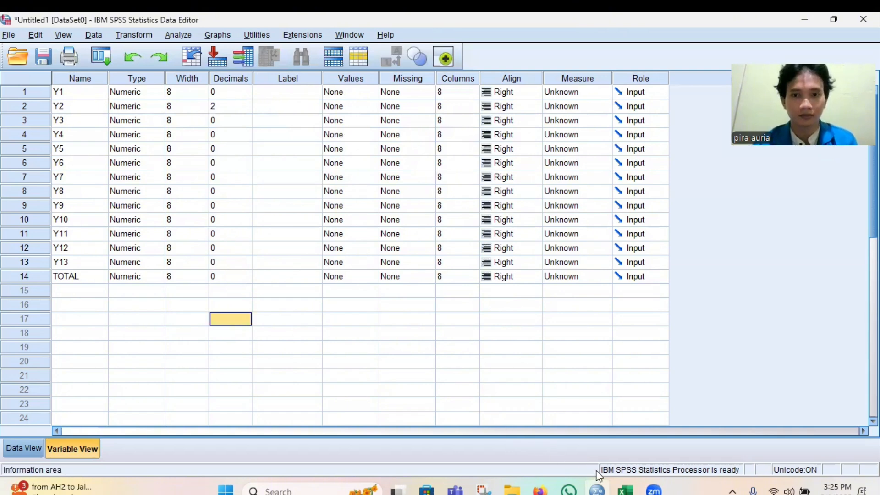
Switch to the Excel questionnaire workbook and copy columns B to O of the Service Quality sheet, covering items 1–13 and Total
left_click(23, 447)
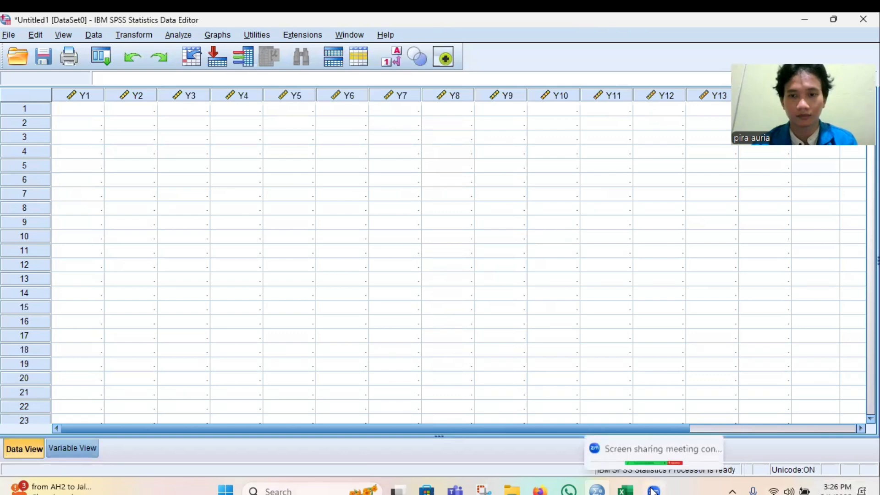
left_click(624, 492)
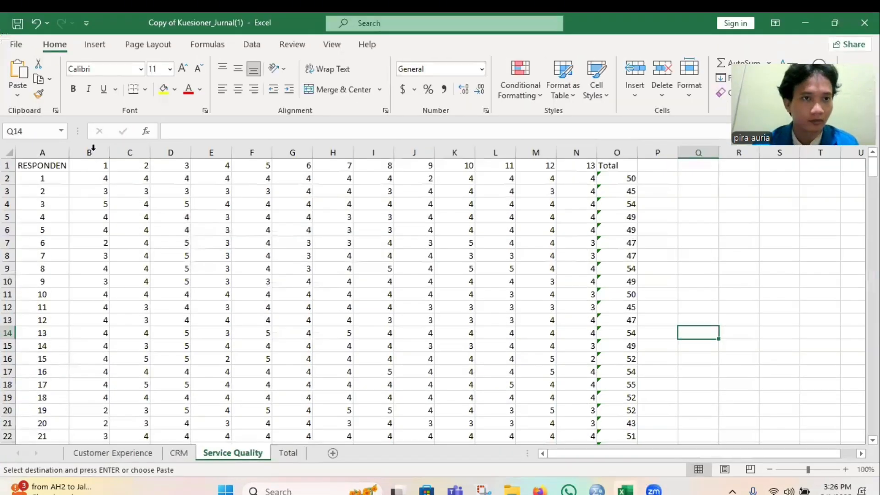
left_click_drag(92, 150, 617, 152)
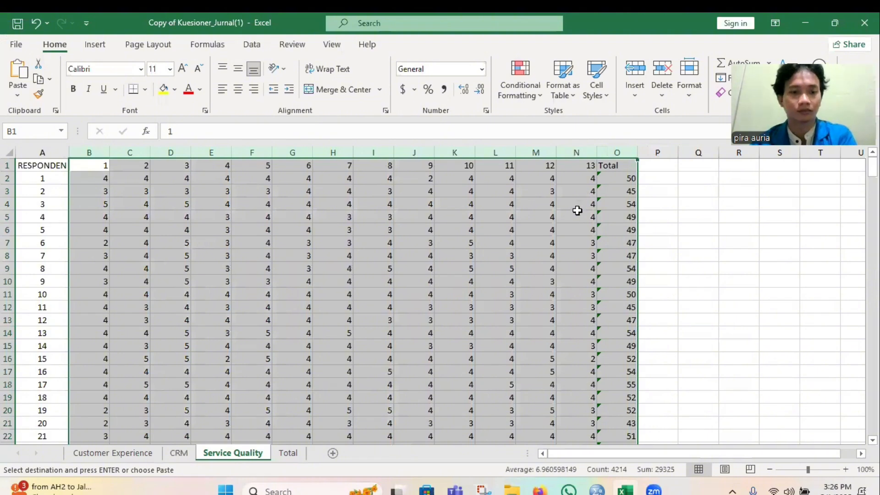
Switch back to SPSS, paste the copied answers starting at row 1 of Y1, and delete the first row holding the item numbers
left_click(596, 490)
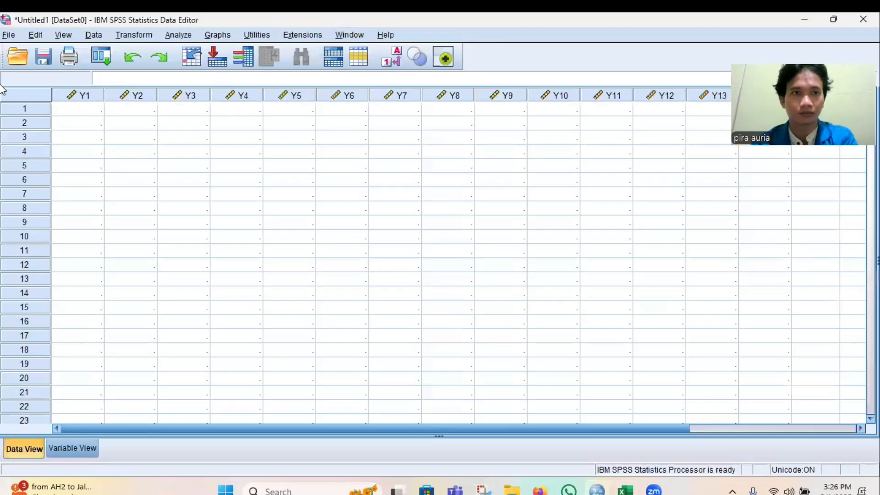
left_click(77, 96)
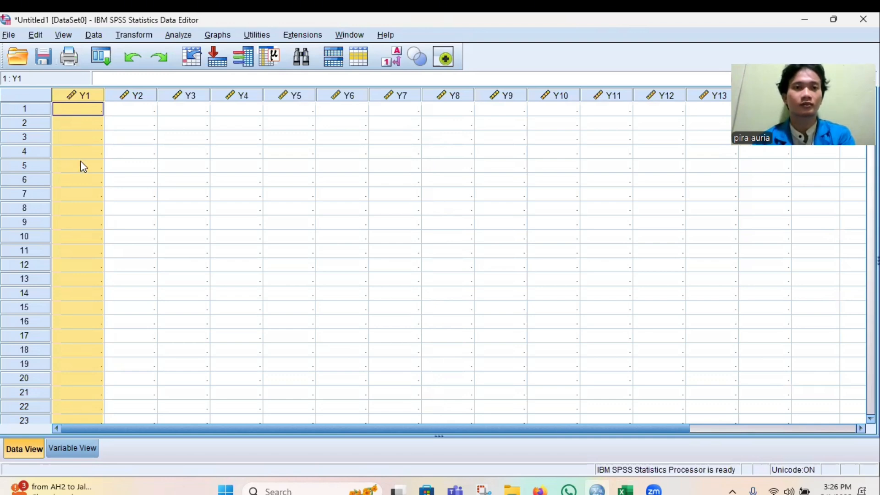
left_click(90, 103)
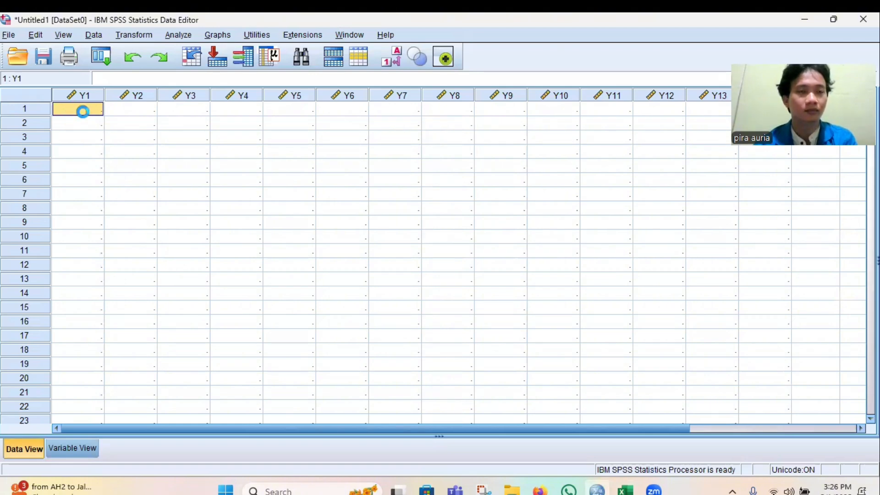
left_click(86, 110)
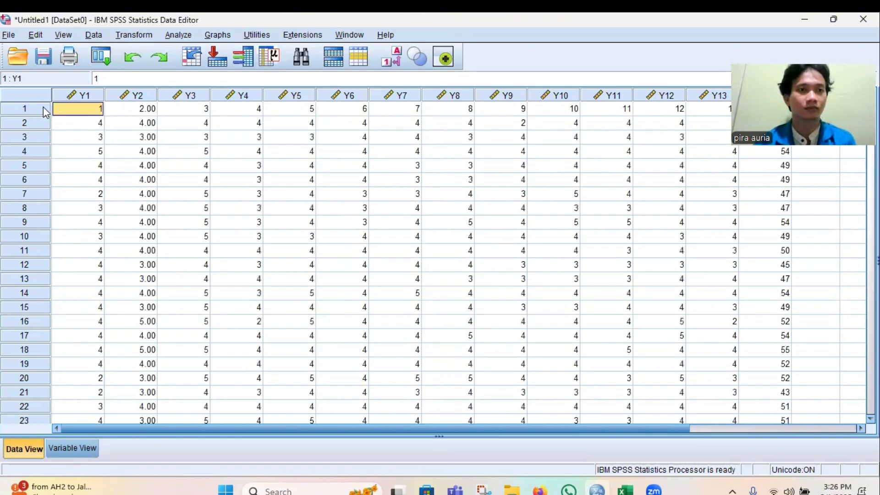
left_click(26, 109)
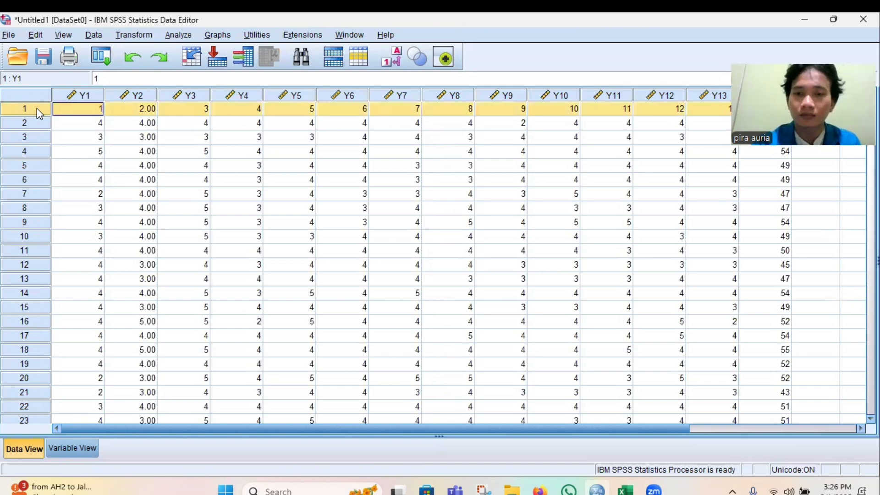
key("Delete")
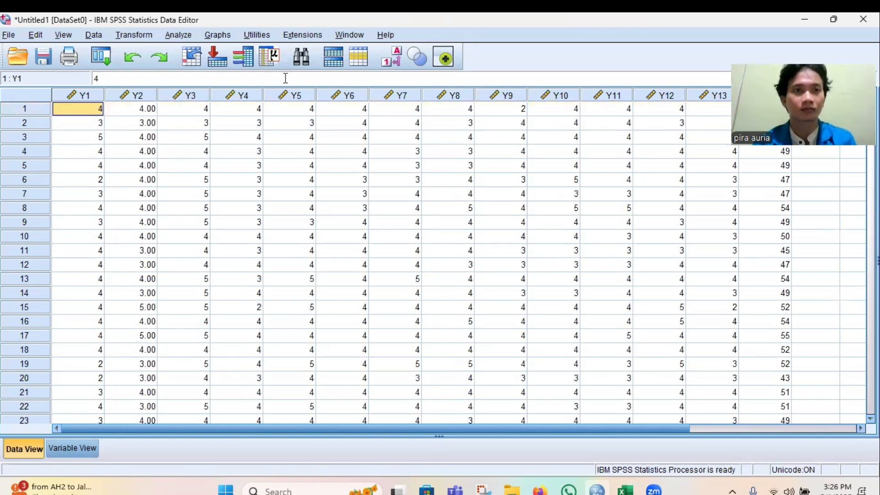
Set the number of decimals for variable Y2 to 0 and return to the data grid
left_click(179, 38)
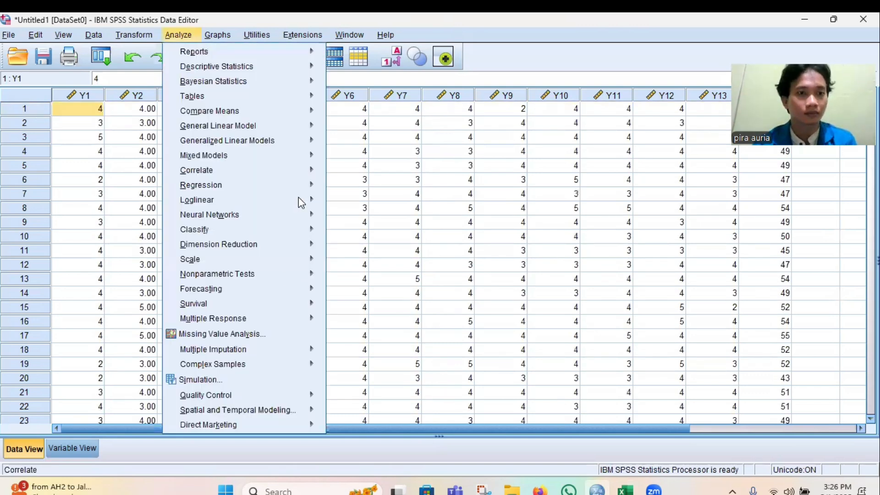
left_click(176, 450)
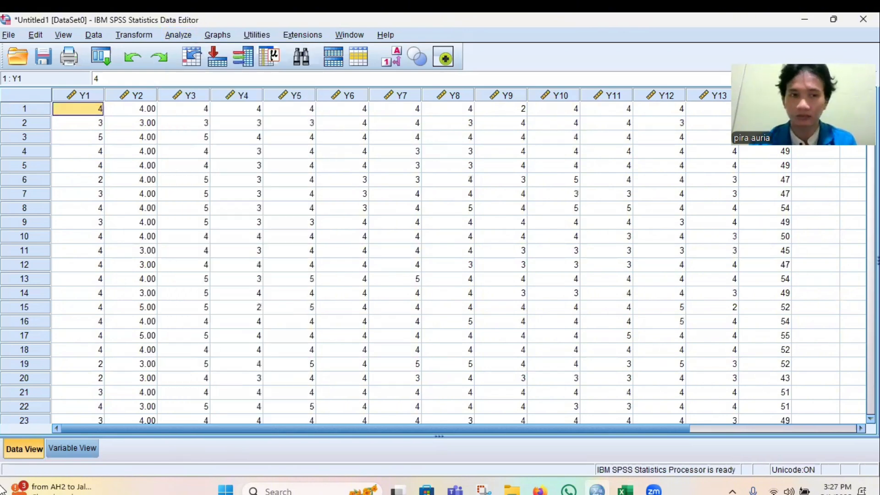
left_click(74, 449)
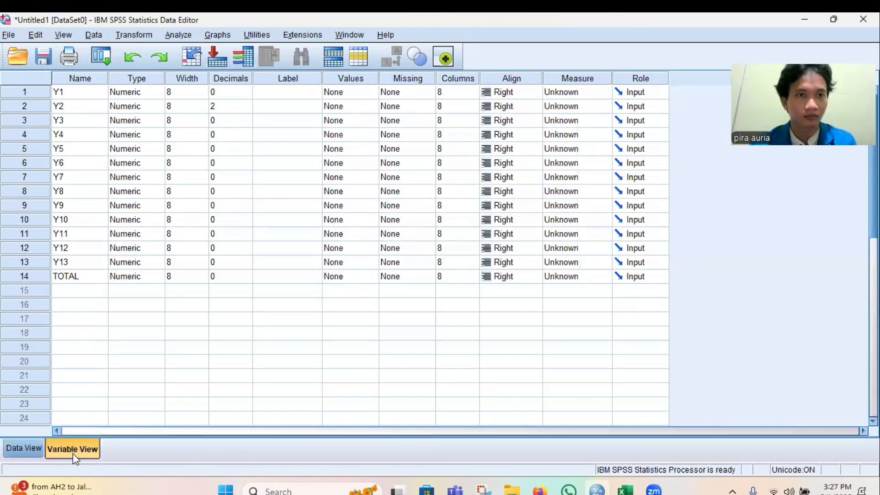
left_click(279, 91)
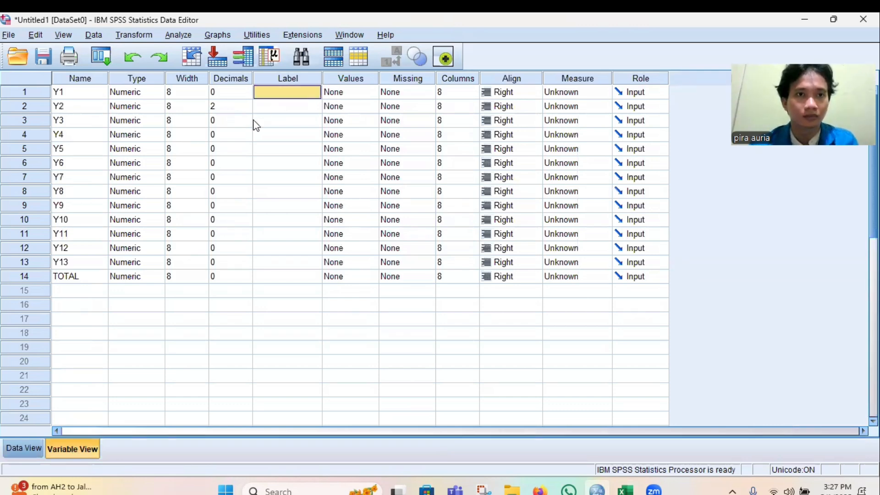
left_click(230, 104)
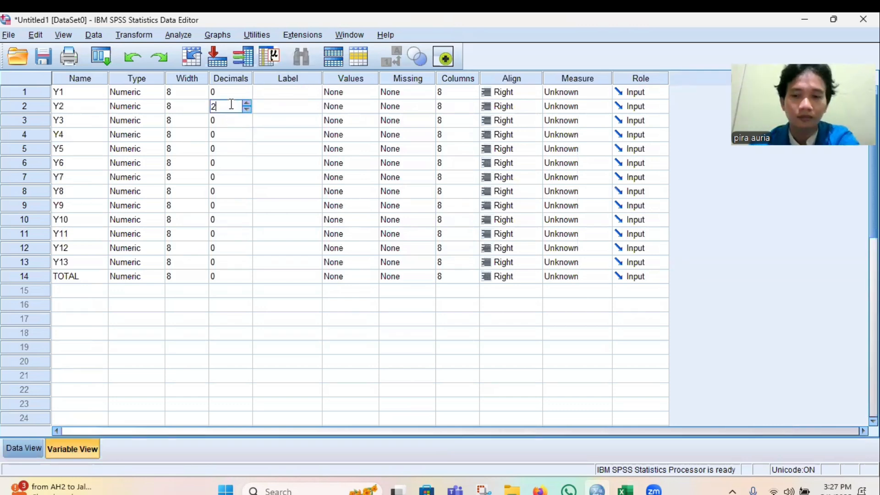
type("0")
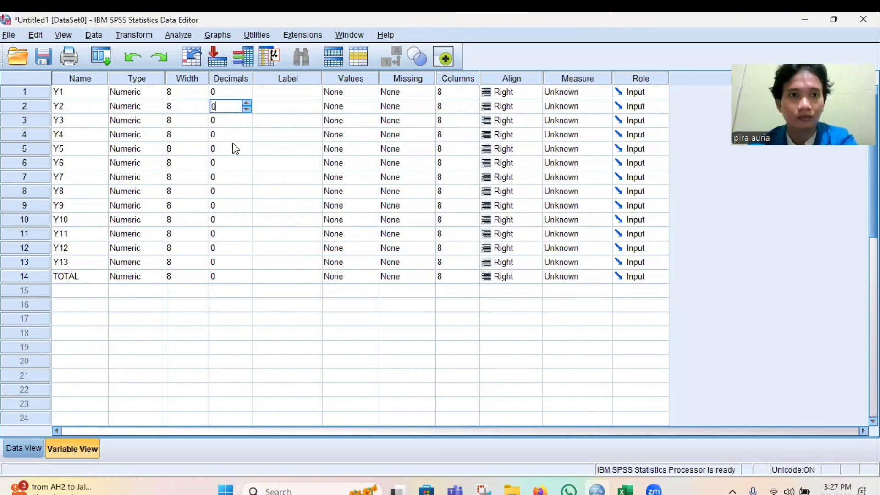
left_click(30, 448)
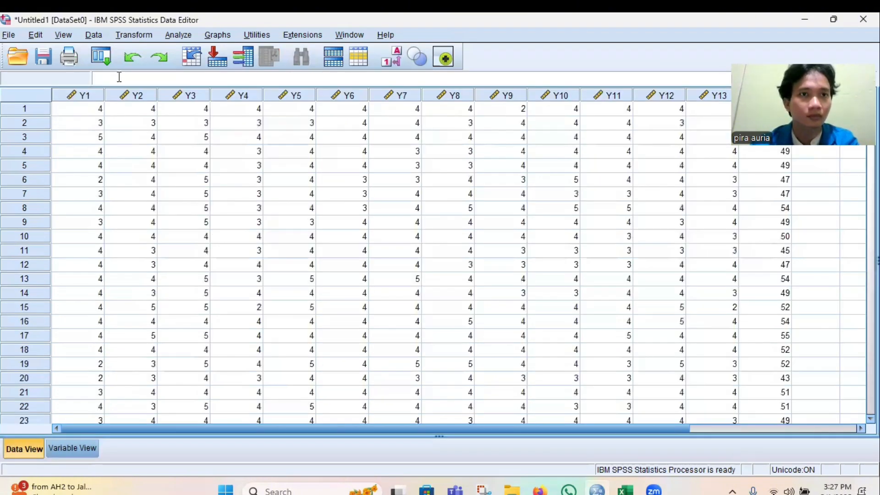
Start a Bivariate Correlations analysis and add all variables, Y1 to Y13 and TOTAL, to the analysis list
left_click(177, 38)
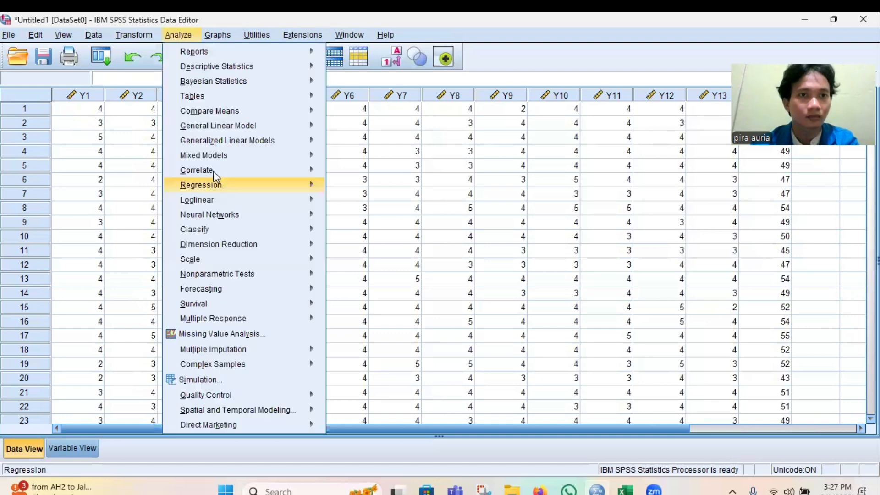
left_click(362, 170)
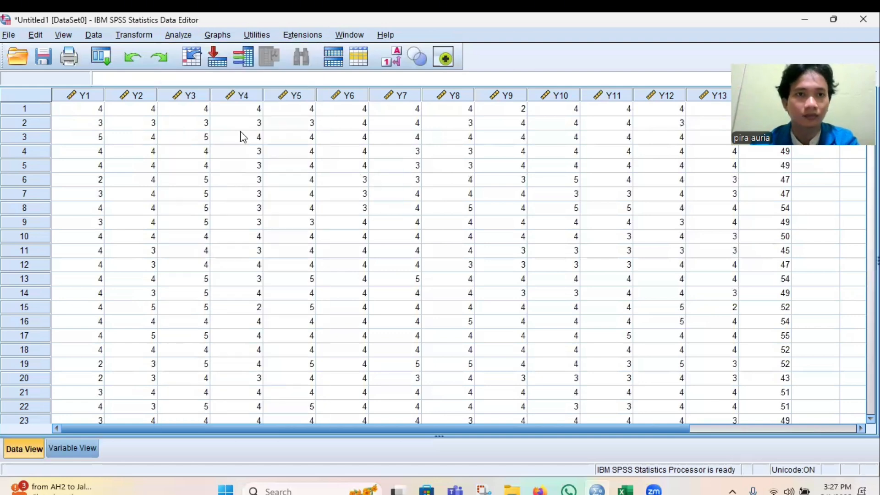
key("ctrl+a")
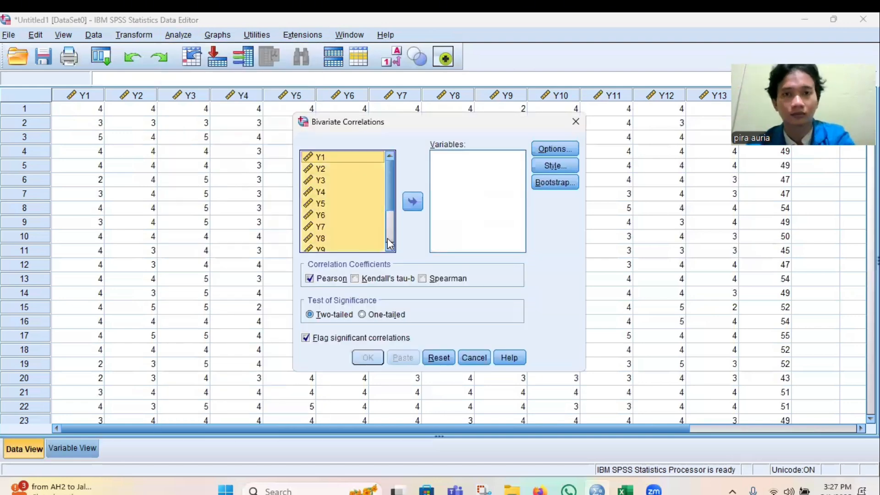
left_click(413, 201)
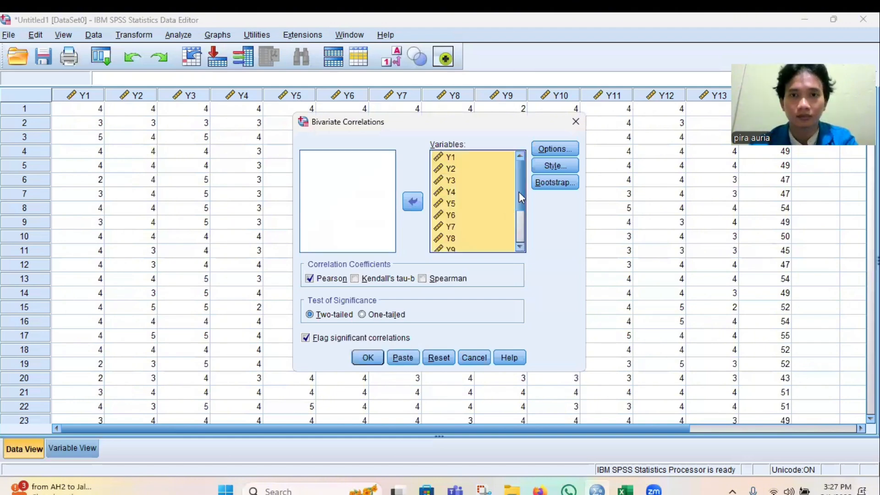
Check the variable list through Y13 and run the two-tailed Pearson correlation with significant correlations flagged
left_click_drag(519, 192, 521, 250)
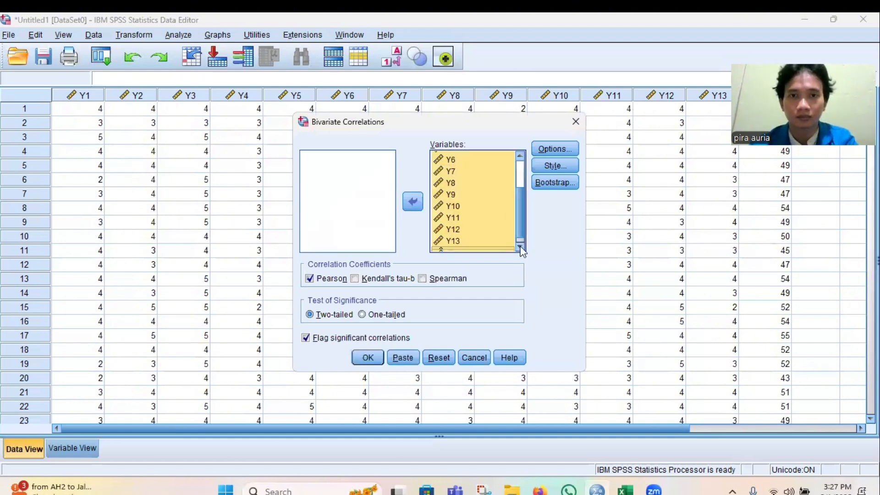
left_click(369, 358)
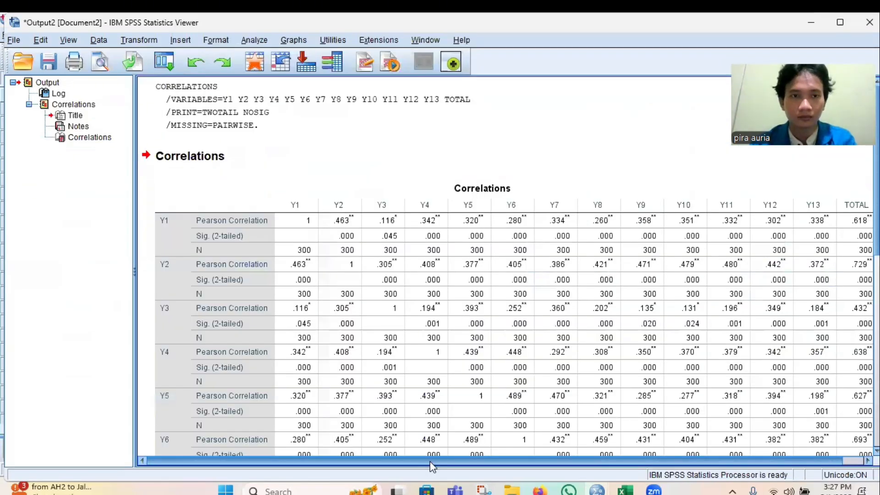
Examine the Correlations table from Y1 to TOTAL, checking each item's Pearson correlation and two-tailed significance against TOTAL
left_click_drag(456, 460, 522, 458)
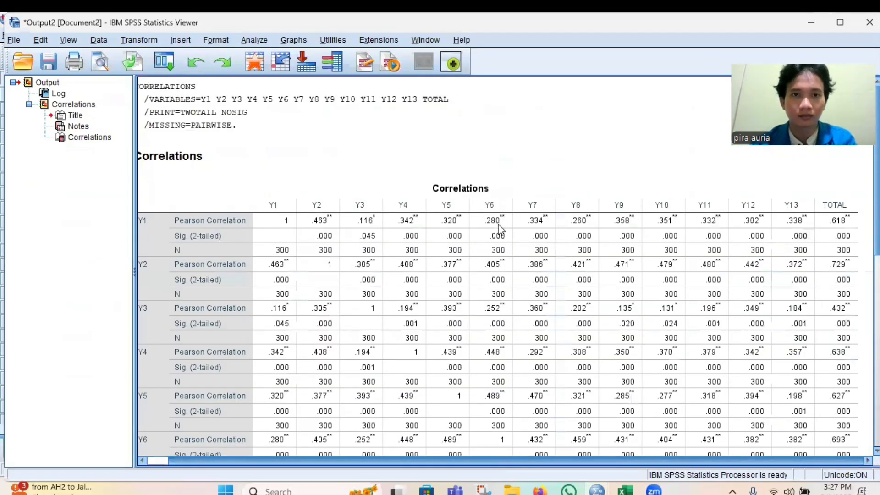
scroll(511, 243, "down", 3)
scroll(517, 240, "up", 3)
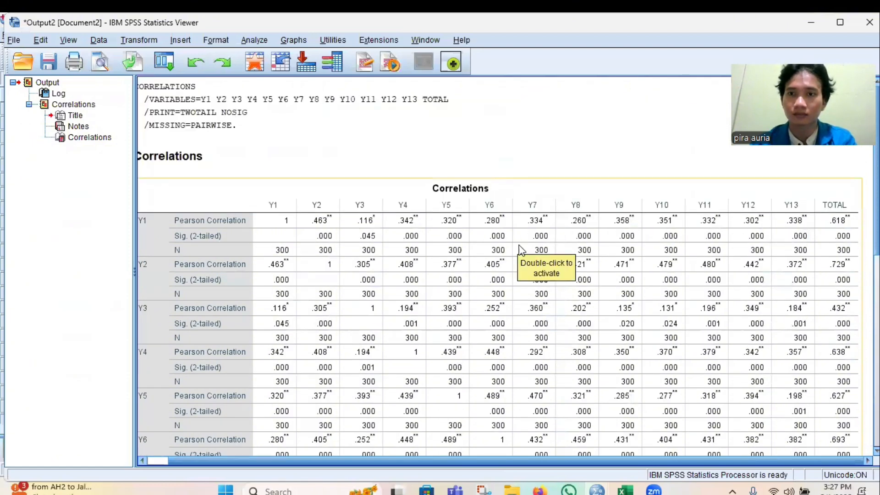
scroll(521, 249, "down", 2)
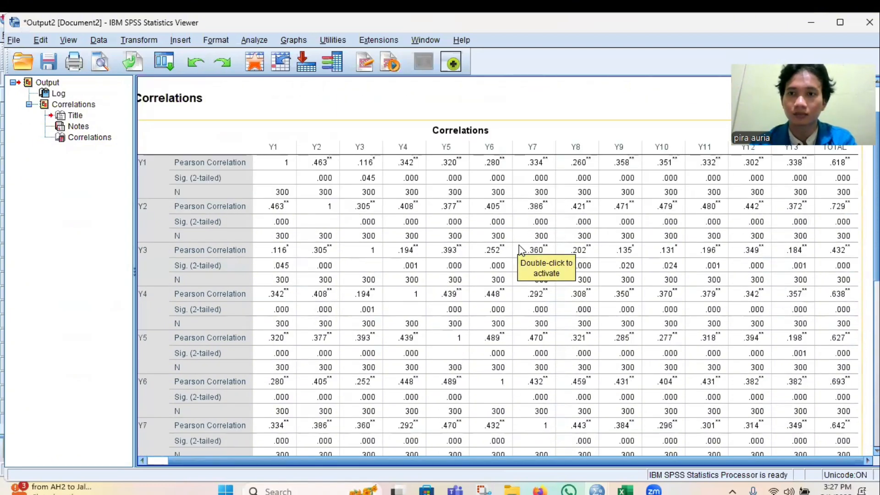
scroll(521, 250, "down", 2)
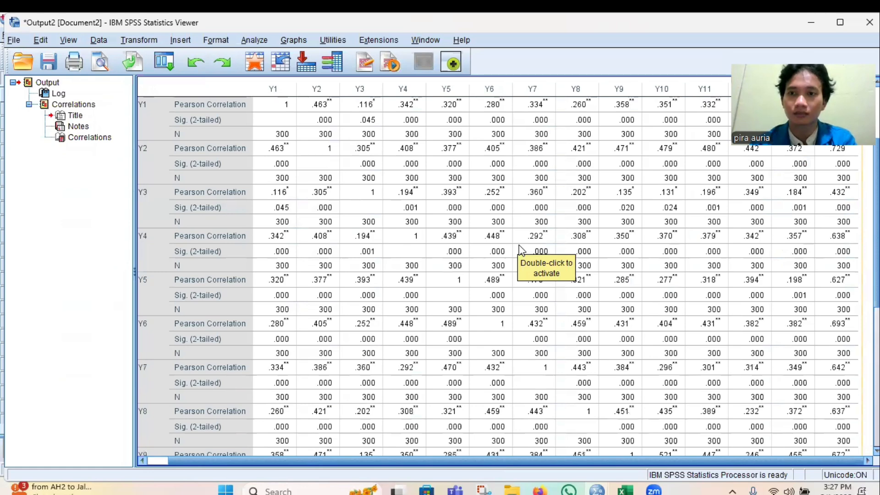
scroll(521, 250, "down", 2)
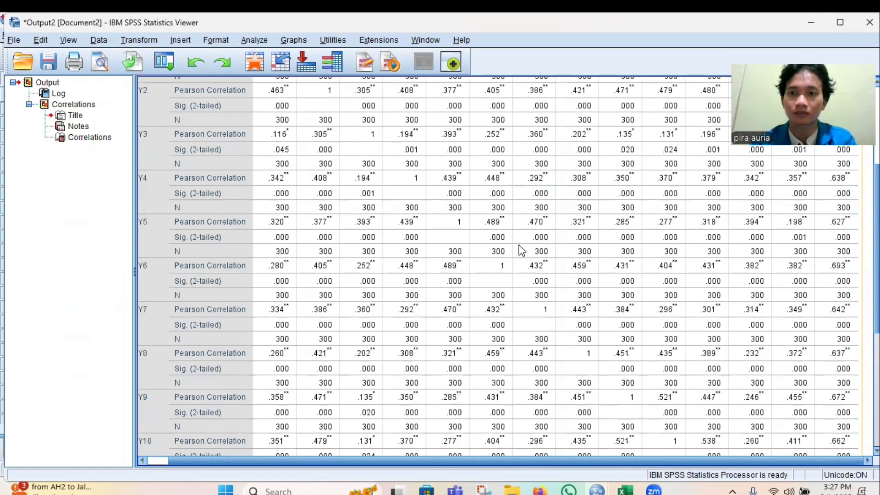
scroll(520, 249, "down", 2)
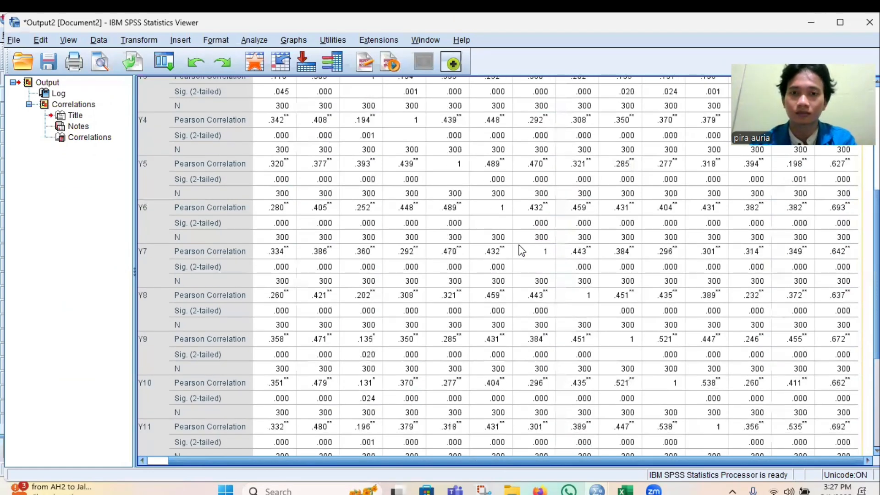
scroll(519, 249, "down", 2)
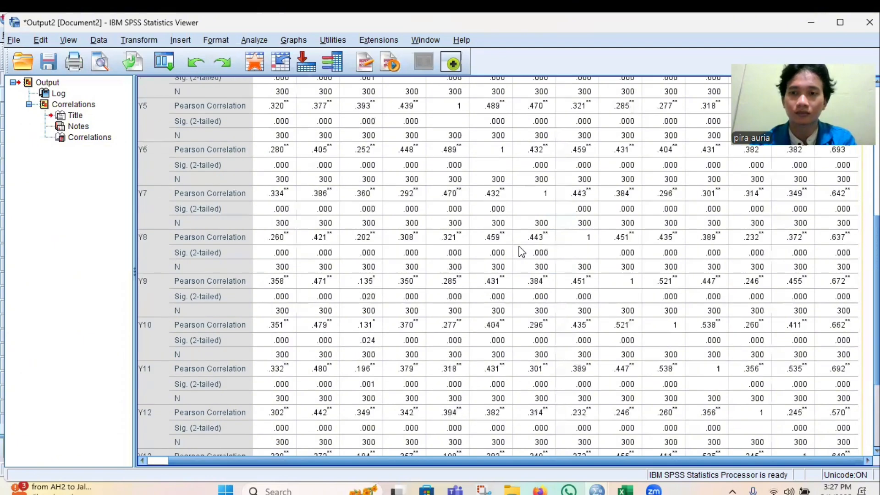
scroll(519, 250, "down", 2)
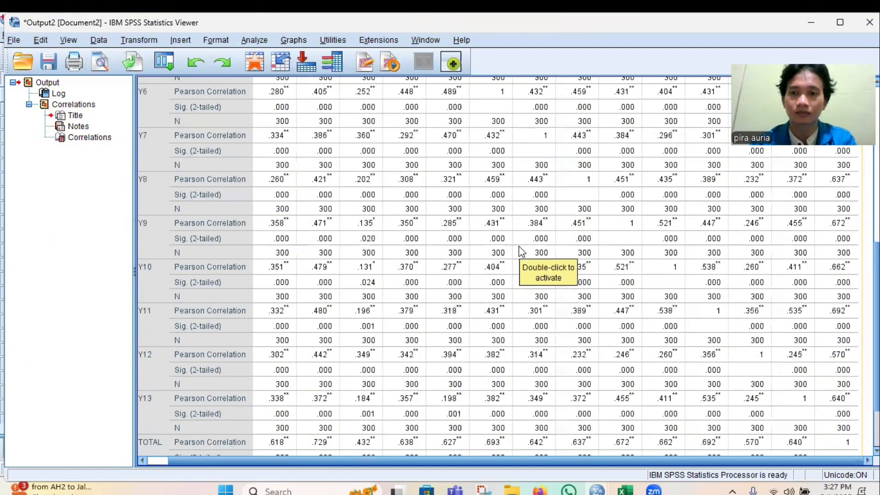
scroll(519, 250, "down", 2)
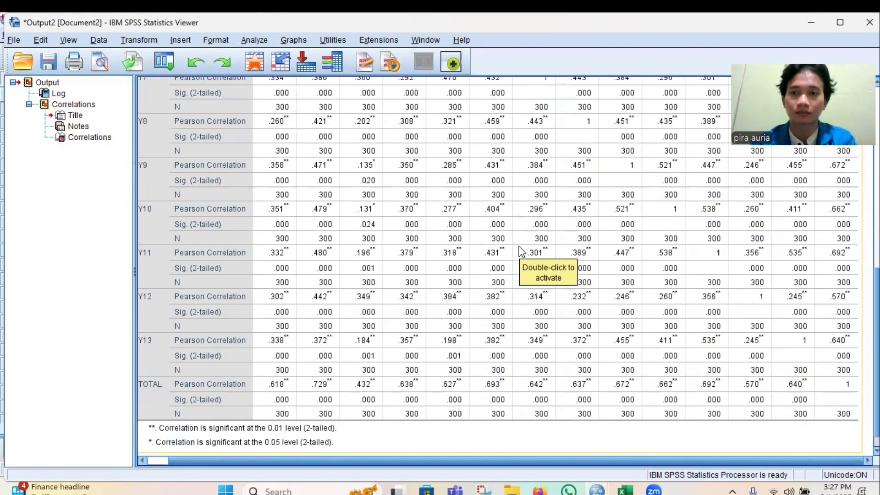
scroll(522, 250, "down", 1)
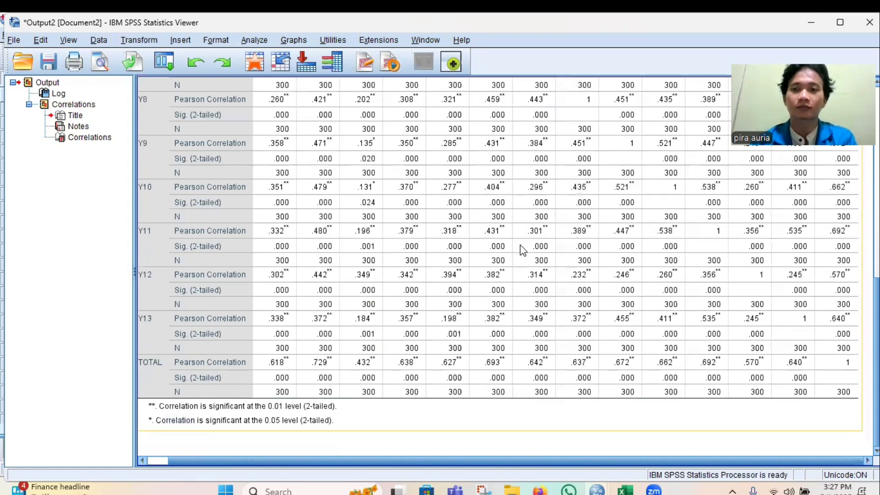
scroll(526, 243, "up", 2)
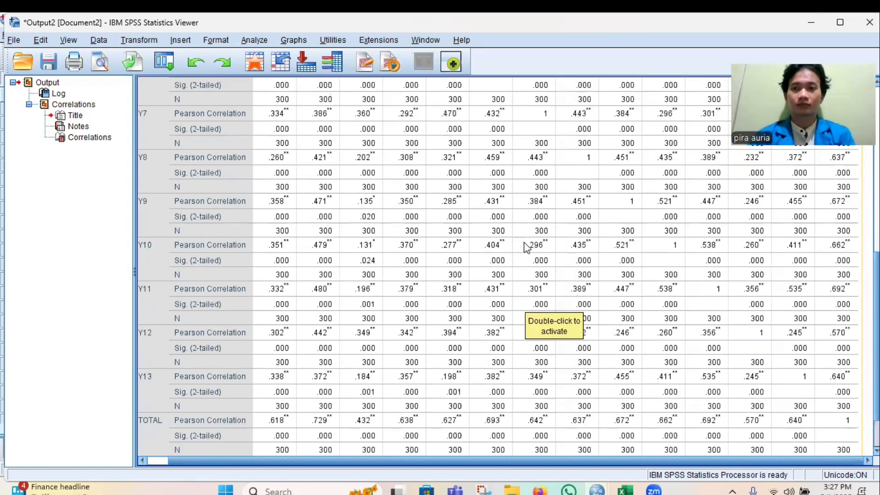
scroll(527, 248, "up", 2)
scroll(524, 244, "up", 4)
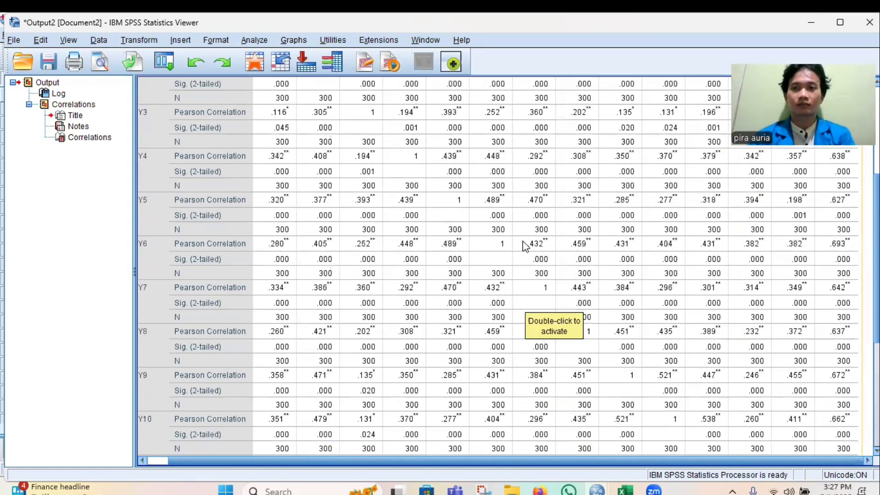
scroll(524, 243, "up", 2)
scroll(524, 243, "up", 4)
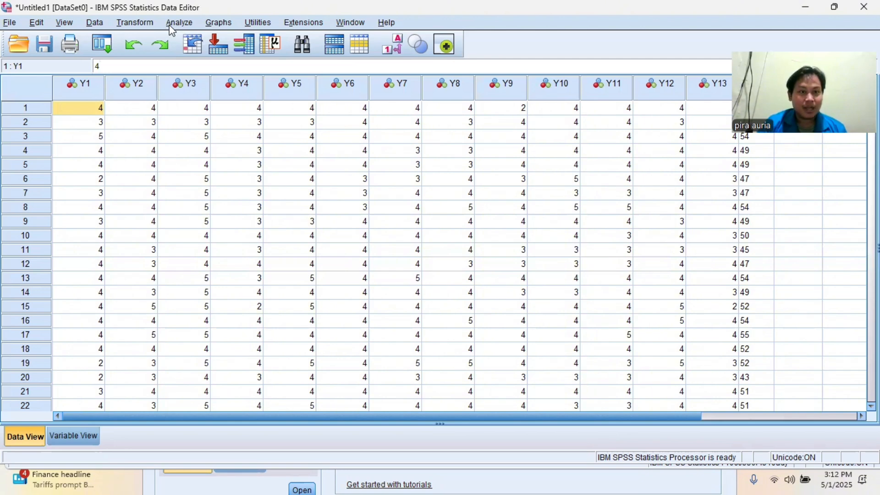
Run a Reliability Analysis with the Alpha model on items Y1 to Y13, leaving TOTAL out
left_click(172, 24)
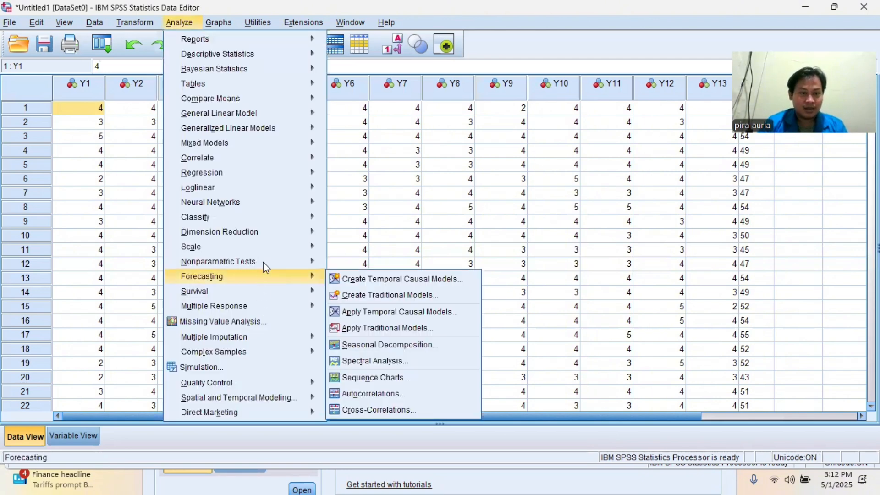
mouse_move(271, 253)
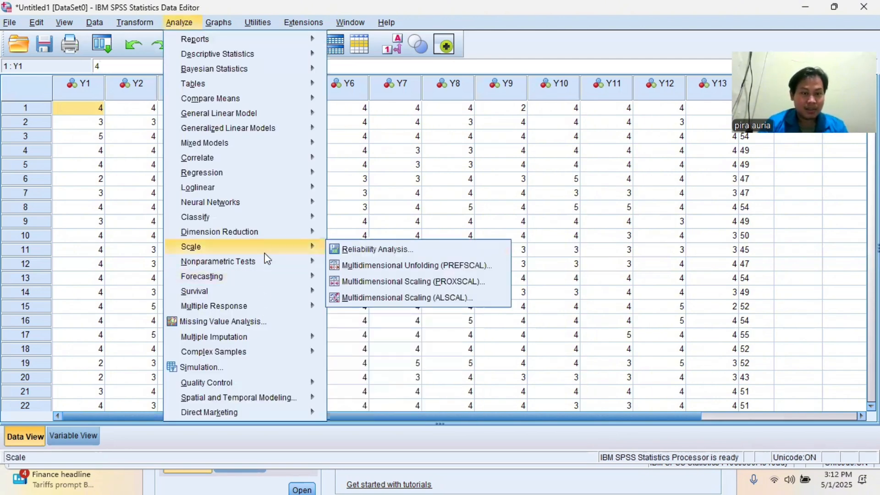
left_click(345, 250)
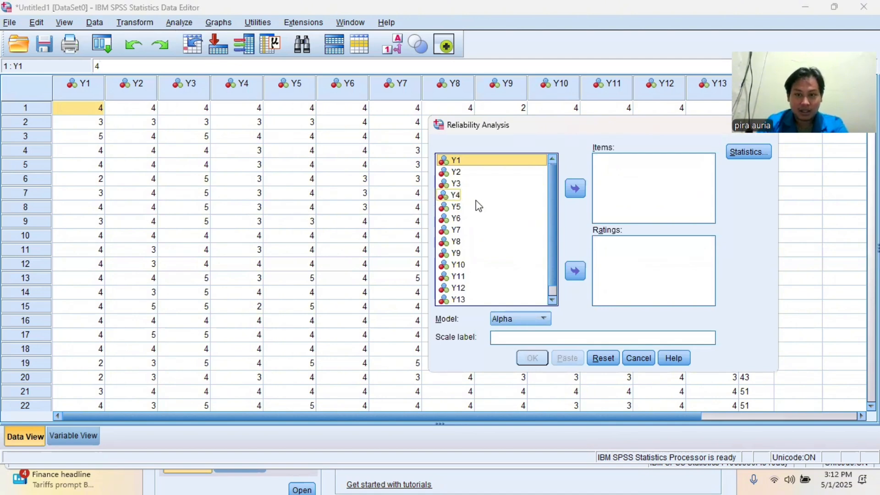
key("ctrl+a")
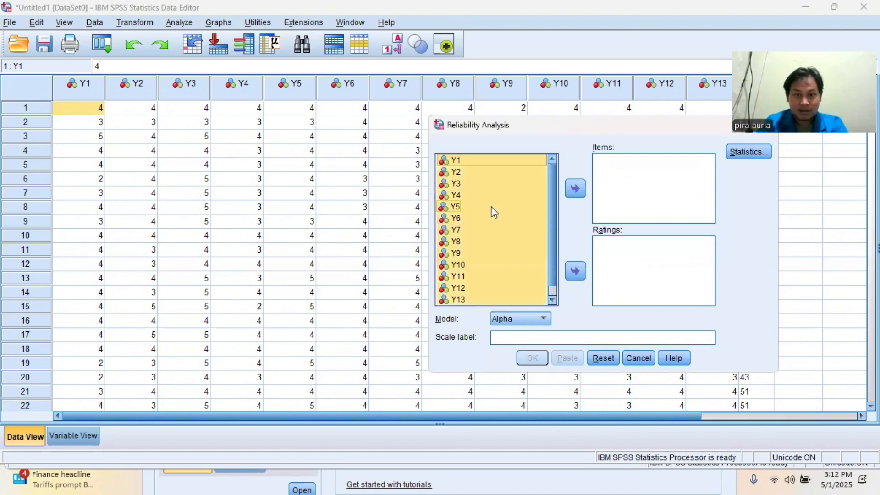
scroll(494, 208, "down", 1)
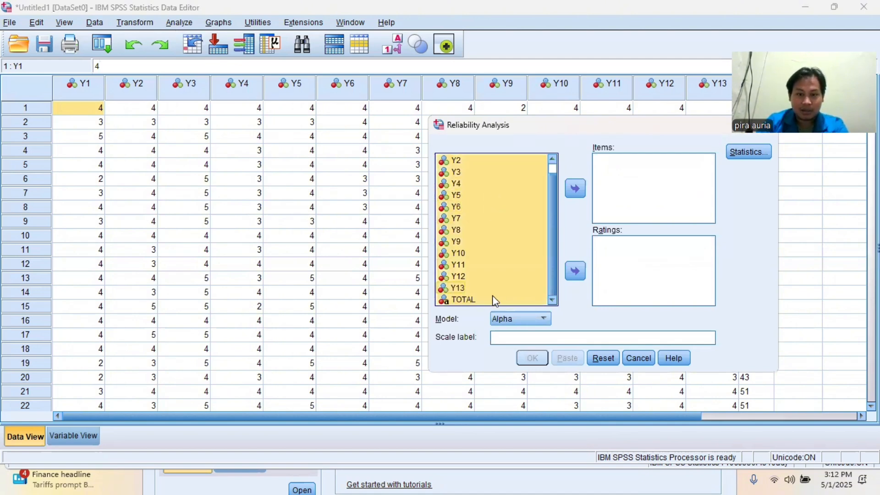
left_click(493, 299, "ctrl")
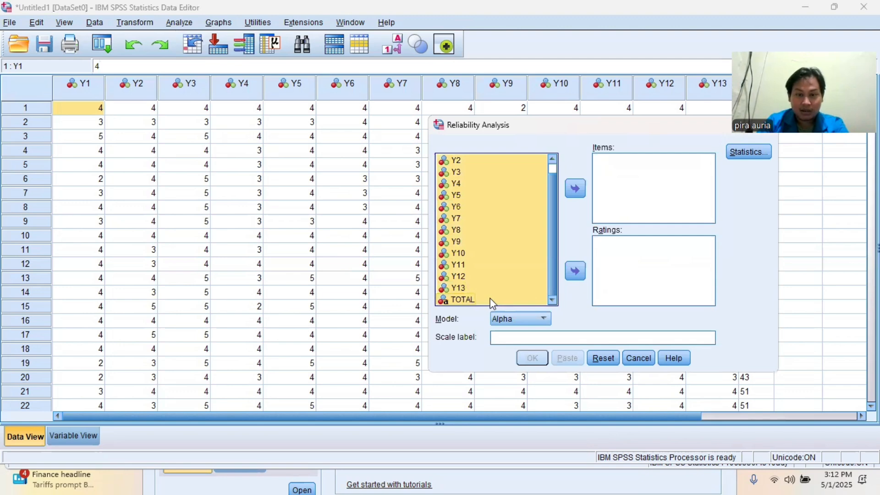
left_click(493, 299, "ctrl")
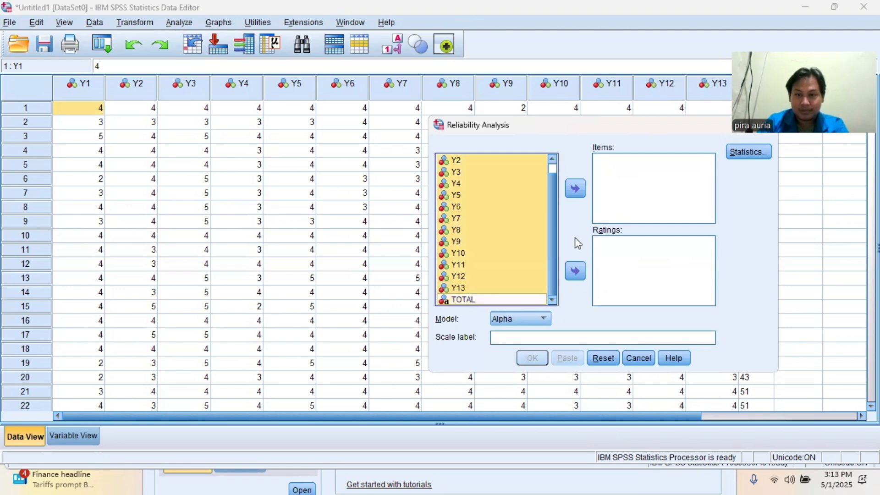
left_click(576, 189)
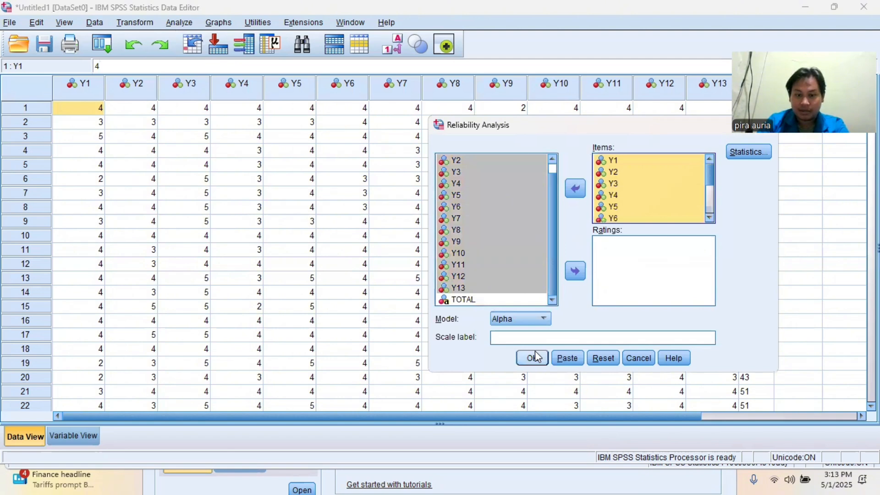
left_click(530, 357)
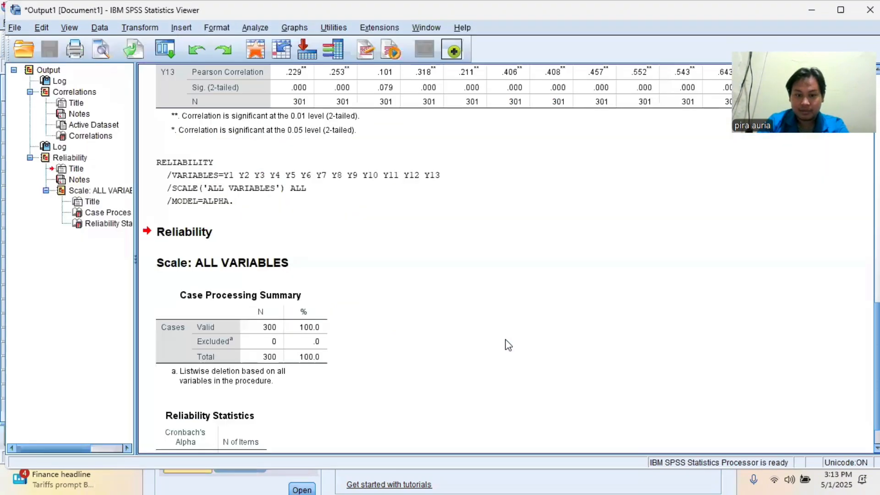